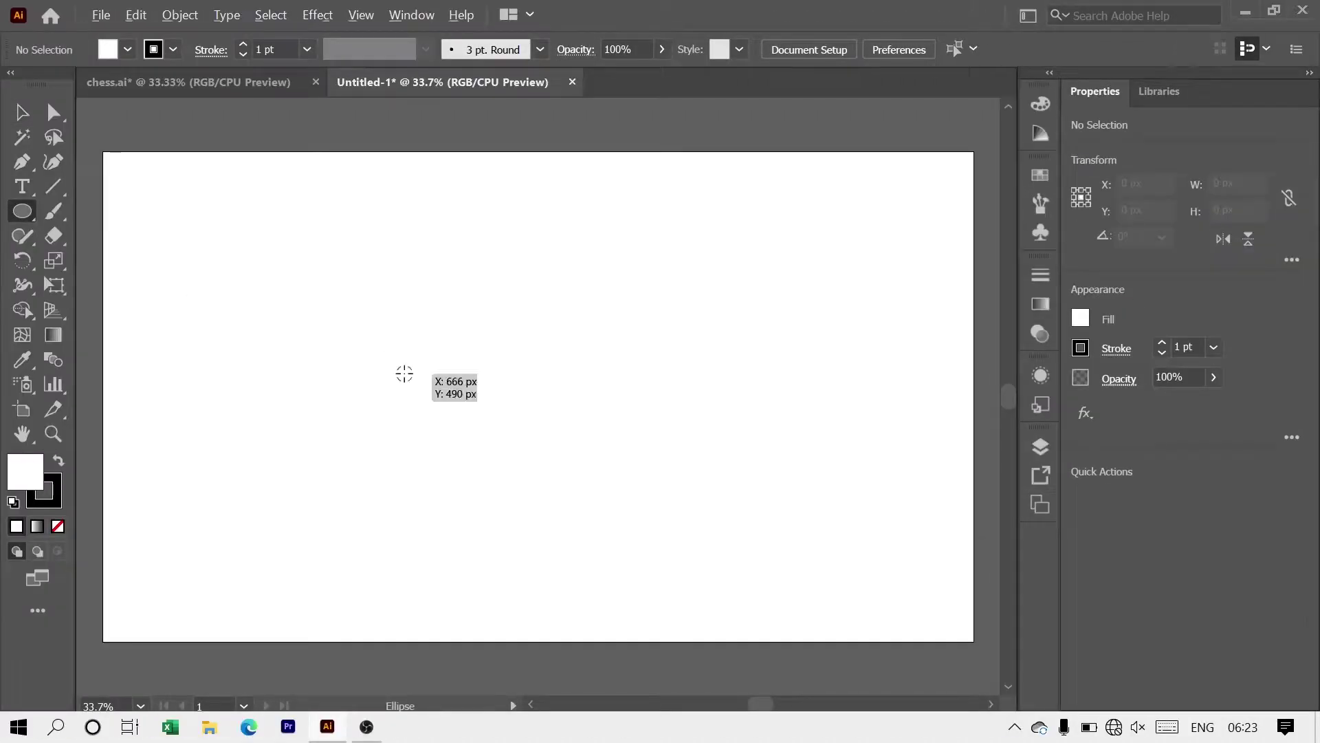
Draw a circle and Alt-drag an overlapping copy of it to the right
{"action": "left_click_drag", "start_coordinate": [405, 373], "coordinate": [519, 464]}
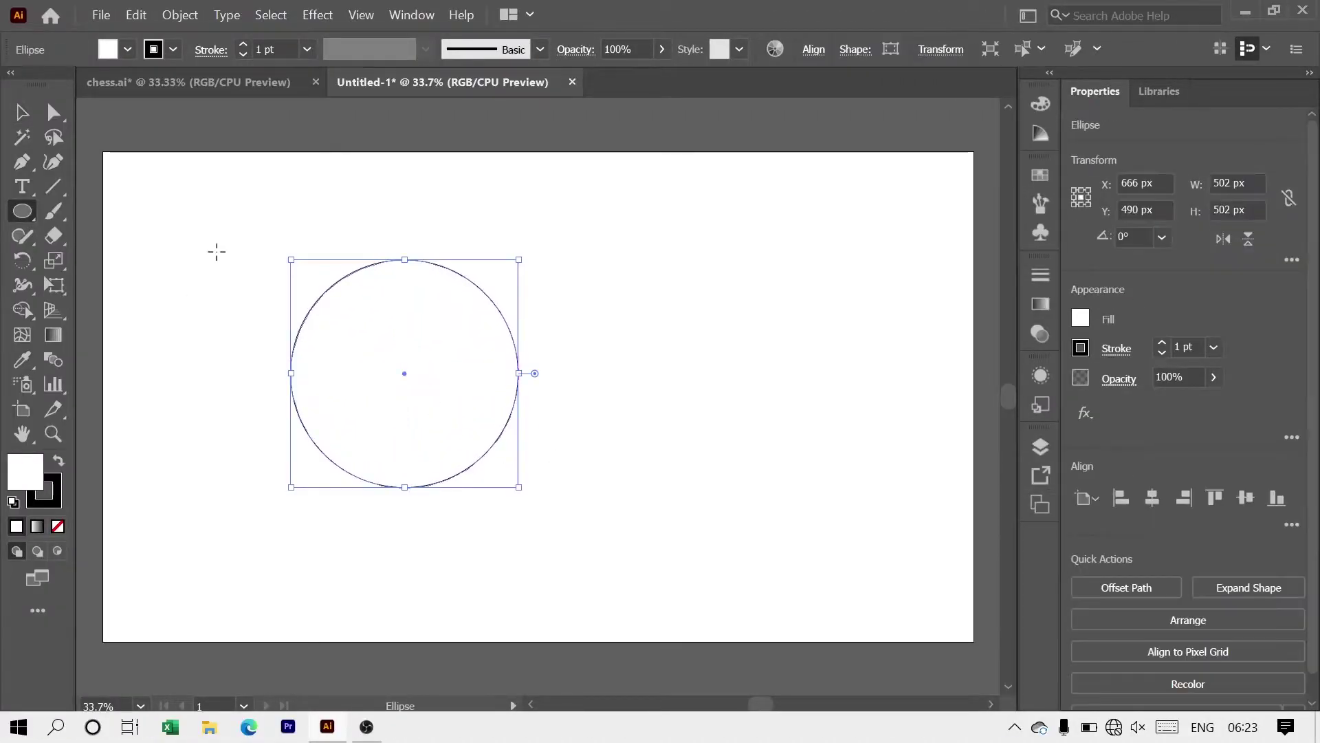
{"action": "left_click", "coordinate": [21, 112]}
{"action": "left_click_drag", "start_coordinate": [405, 374], "coordinate": [554, 374]}
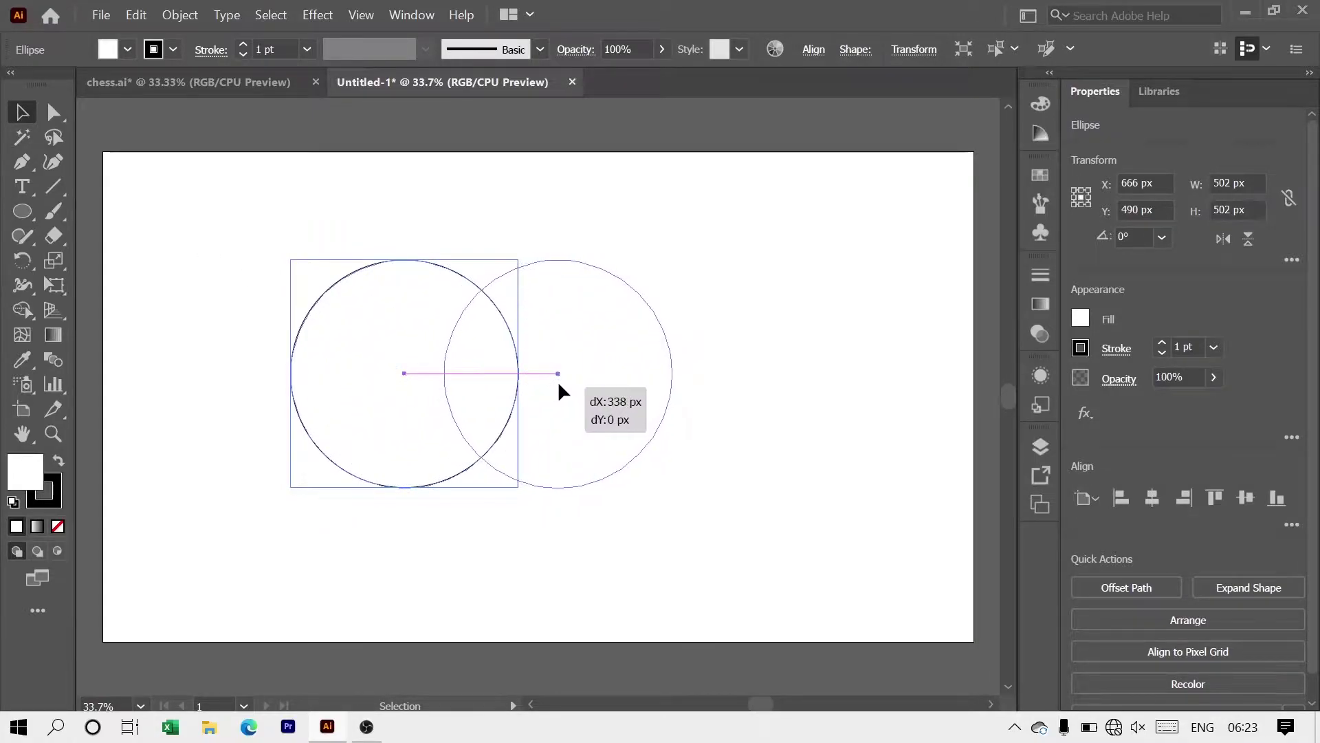
{"action": "left_click_drag", "start_coordinate": [554, 374], "coordinate": [558, 375]}
Intersect both circles with Pathfinder into a pointed lens shape
{"action": "left_click_drag", "start_coordinate": [235, 181], "coordinate": [679, 486]}
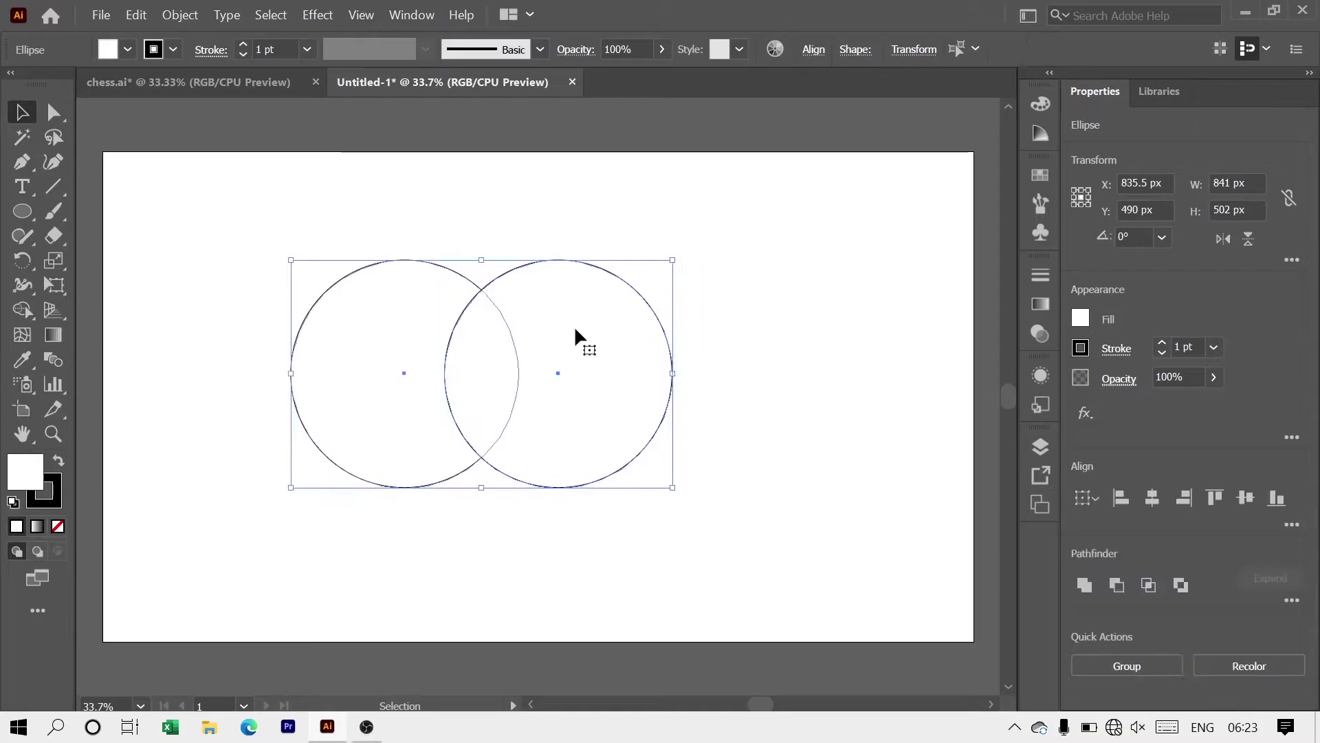
{"action": "left_click", "coordinate": [411, 15]}
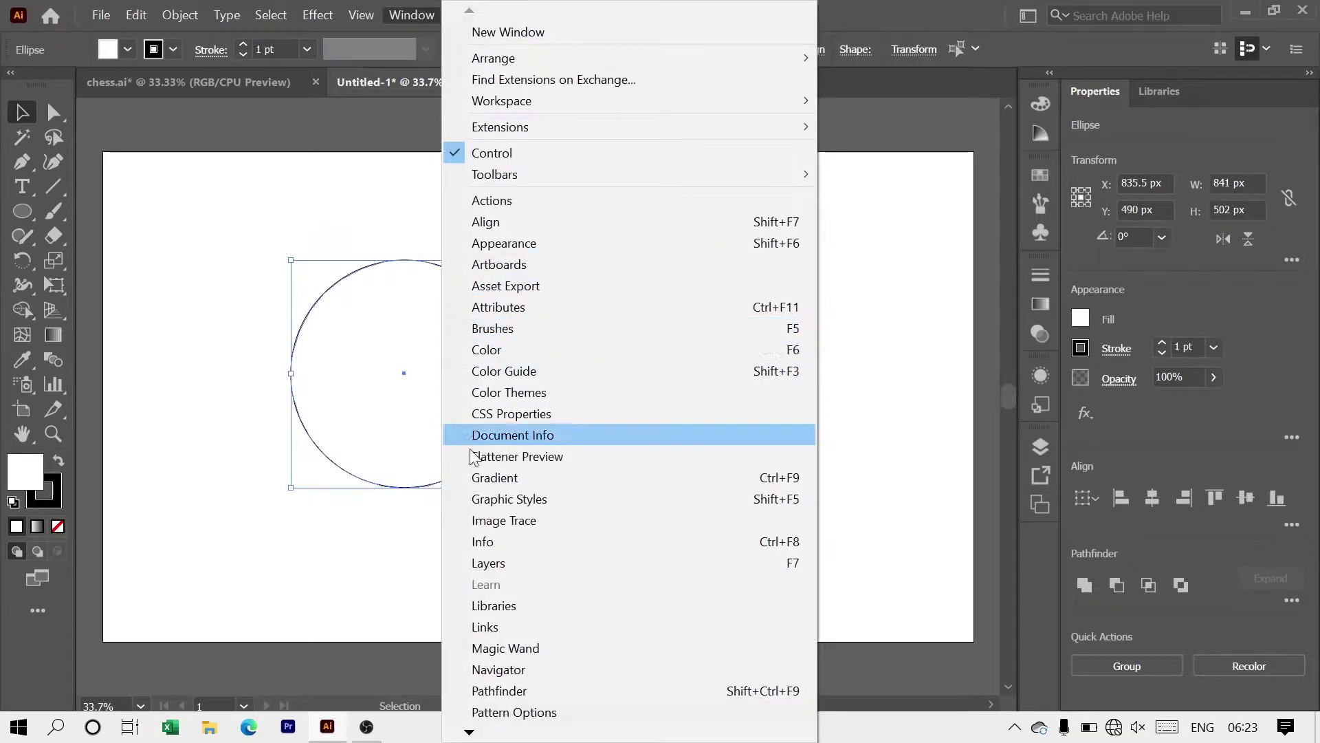
{"action": "left_click", "coordinate": [509, 690]}
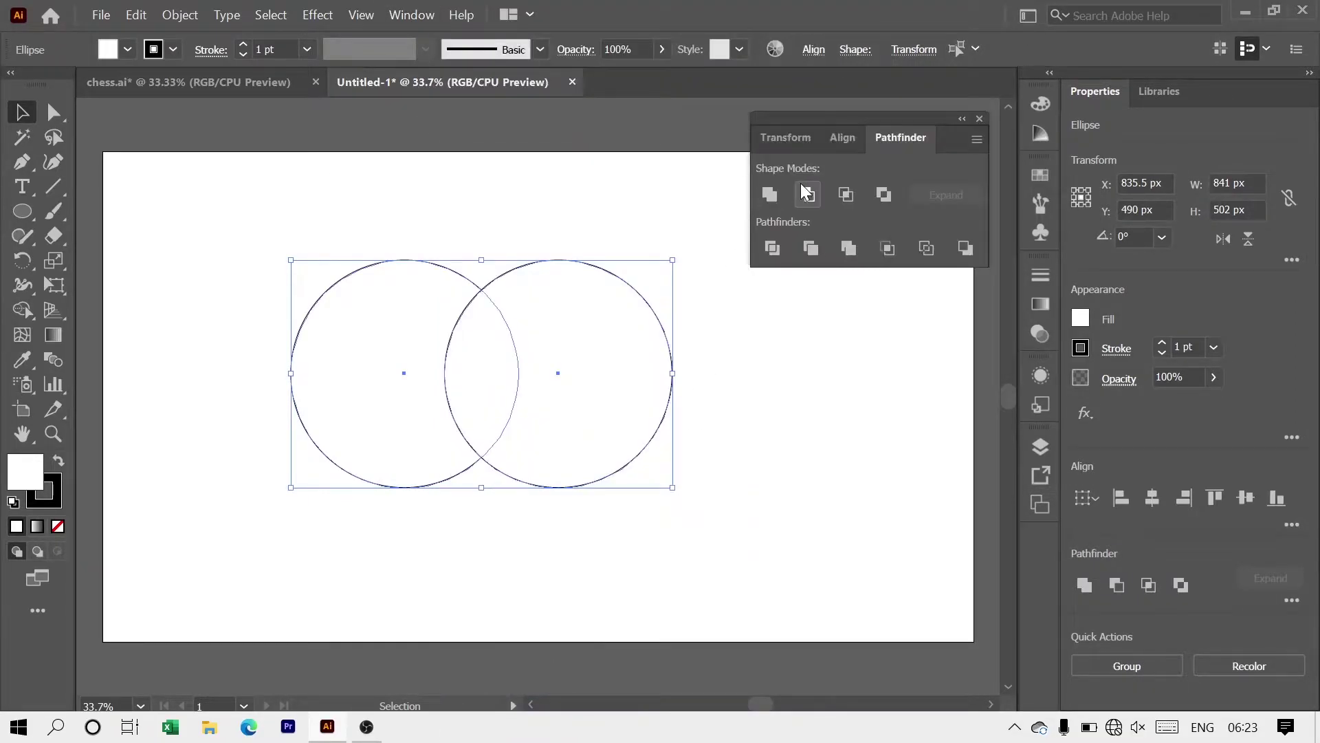
{"action": "left_click", "coordinate": [846, 195]}
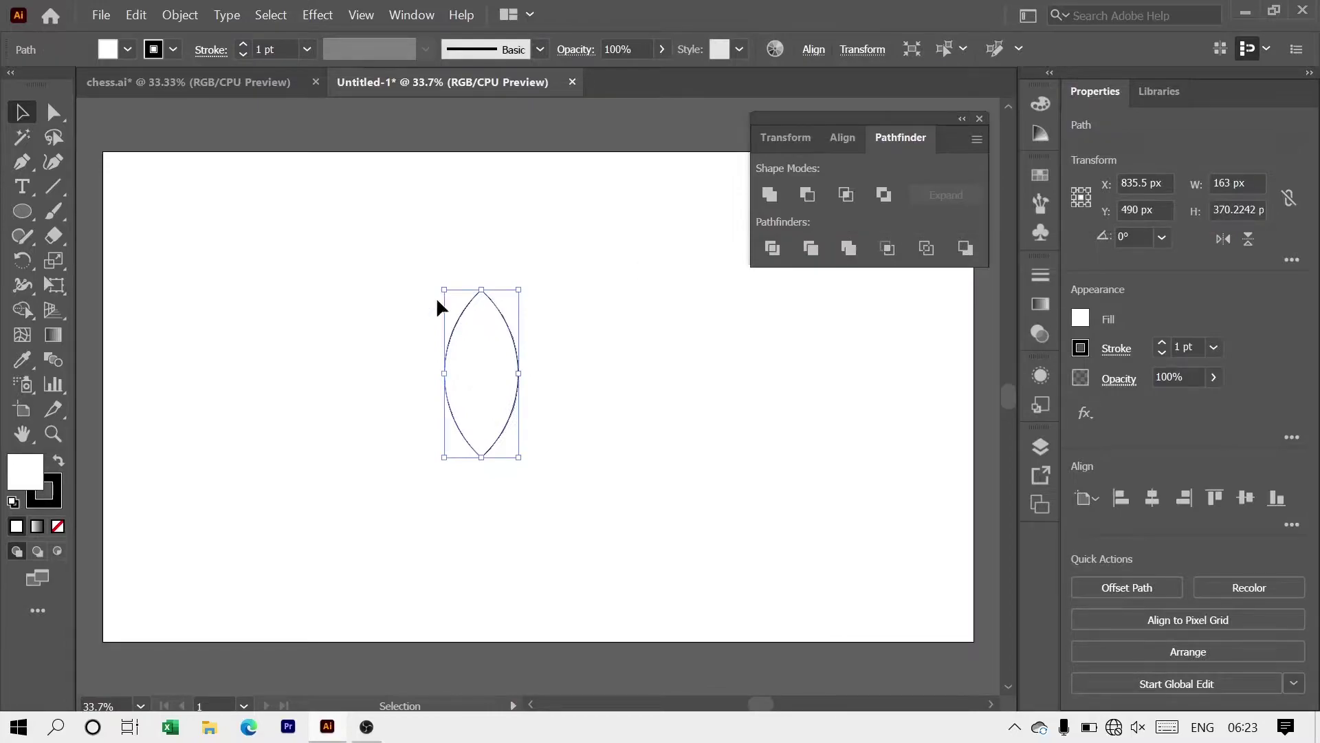
Draw curved inner vein lines between the lens's top and bottom points with the Pen tool
{"action": "left_click", "coordinate": [45, 505]}
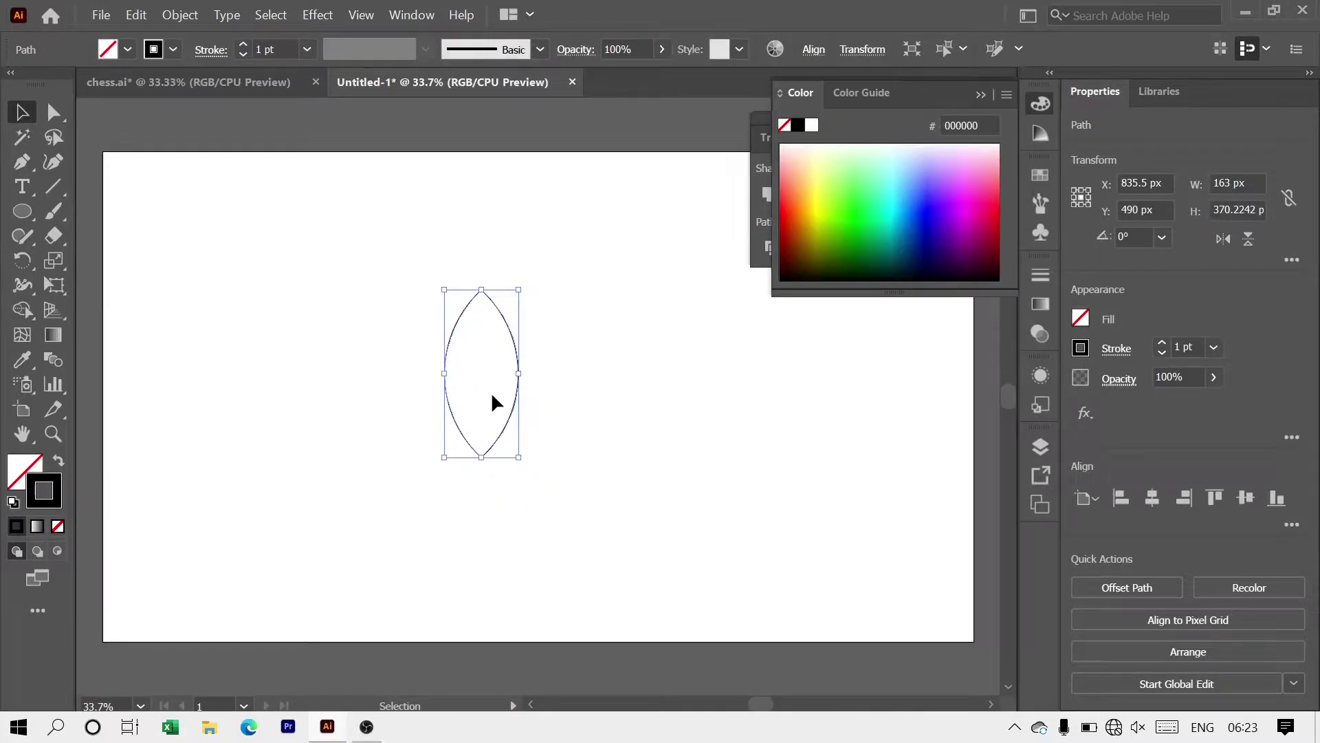
{"action": "scroll", "coordinate": [491, 391], "scroll_direction": "up", "scroll_amount": 3}
{"action": "left_click", "coordinate": [698, 483]}
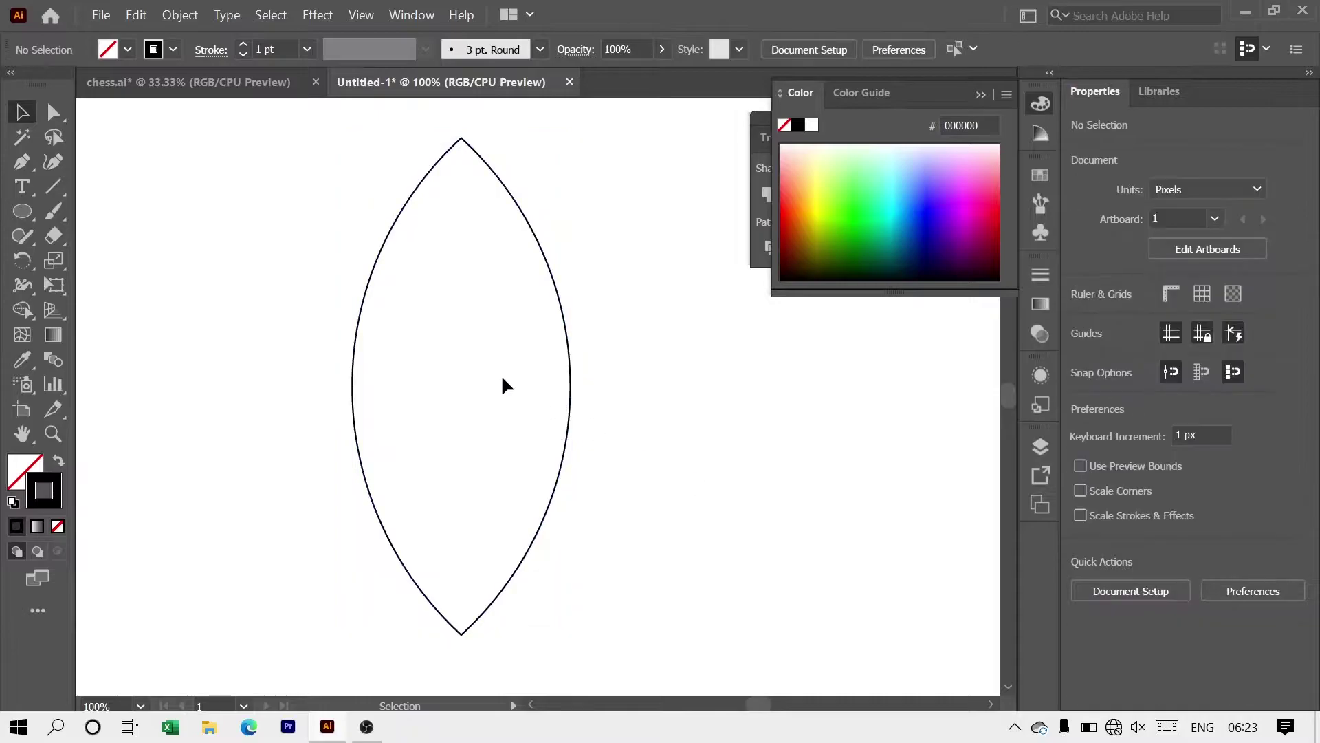
{"action": "scroll", "coordinate": [484, 370], "scroll_direction": "down", "scroll_amount": 2}
{"action": "left_click", "coordinate": [22, 162]}
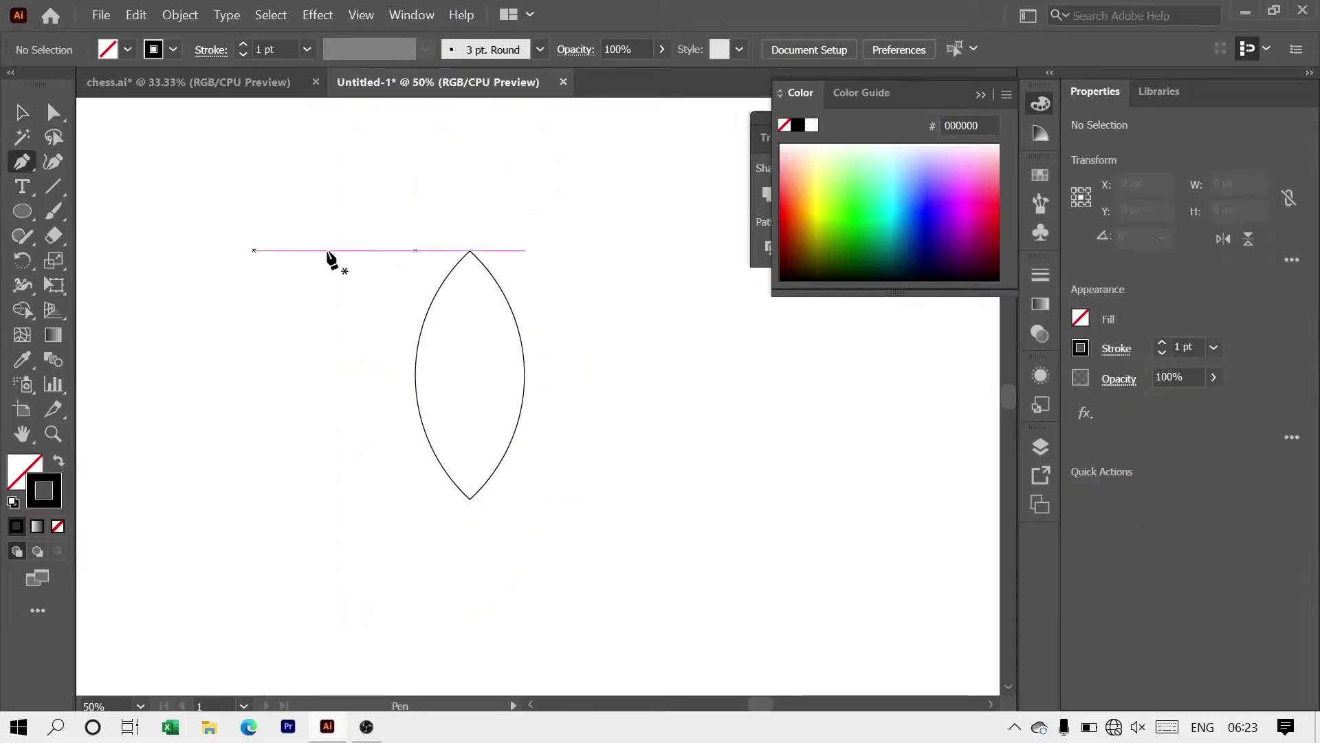
{"action": "left_click", "coordinate": [469, 251]}
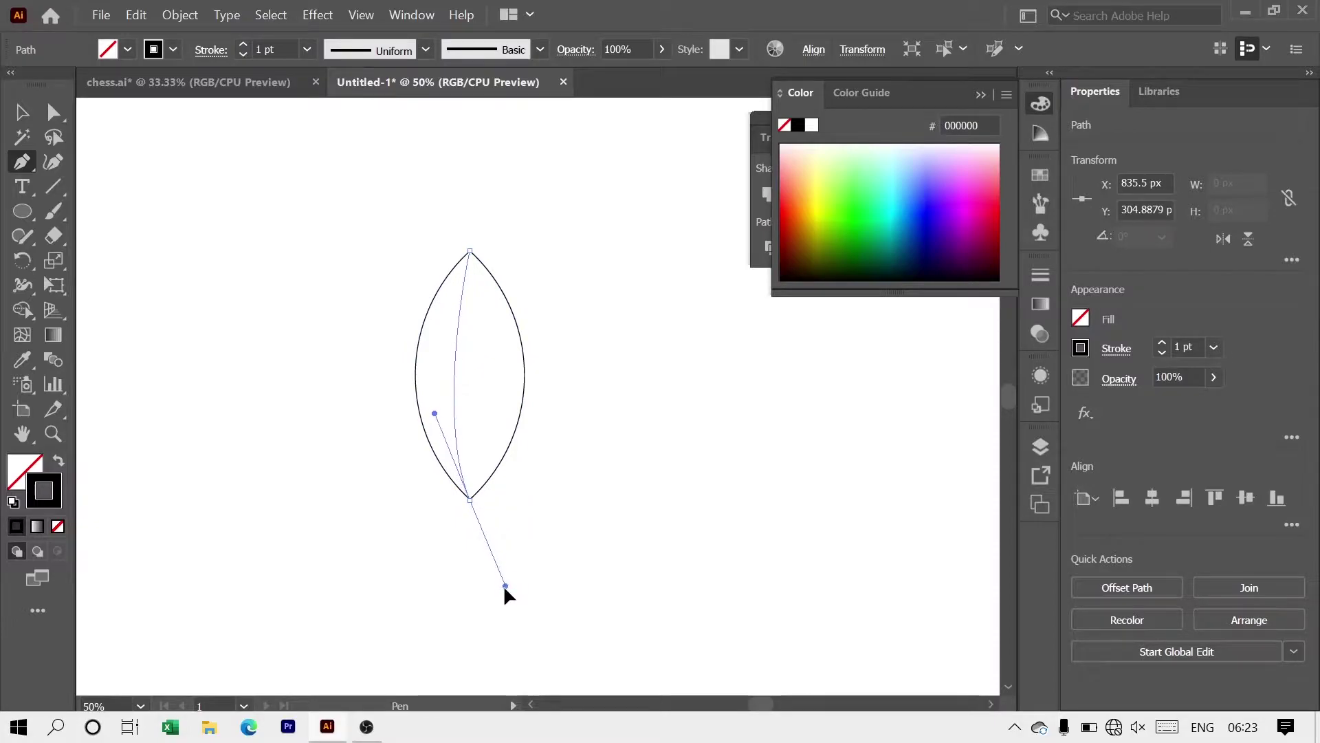
{"action": "left_click_drag", "start_coordinate": [506, 580], "coordinate": [512, 612]}
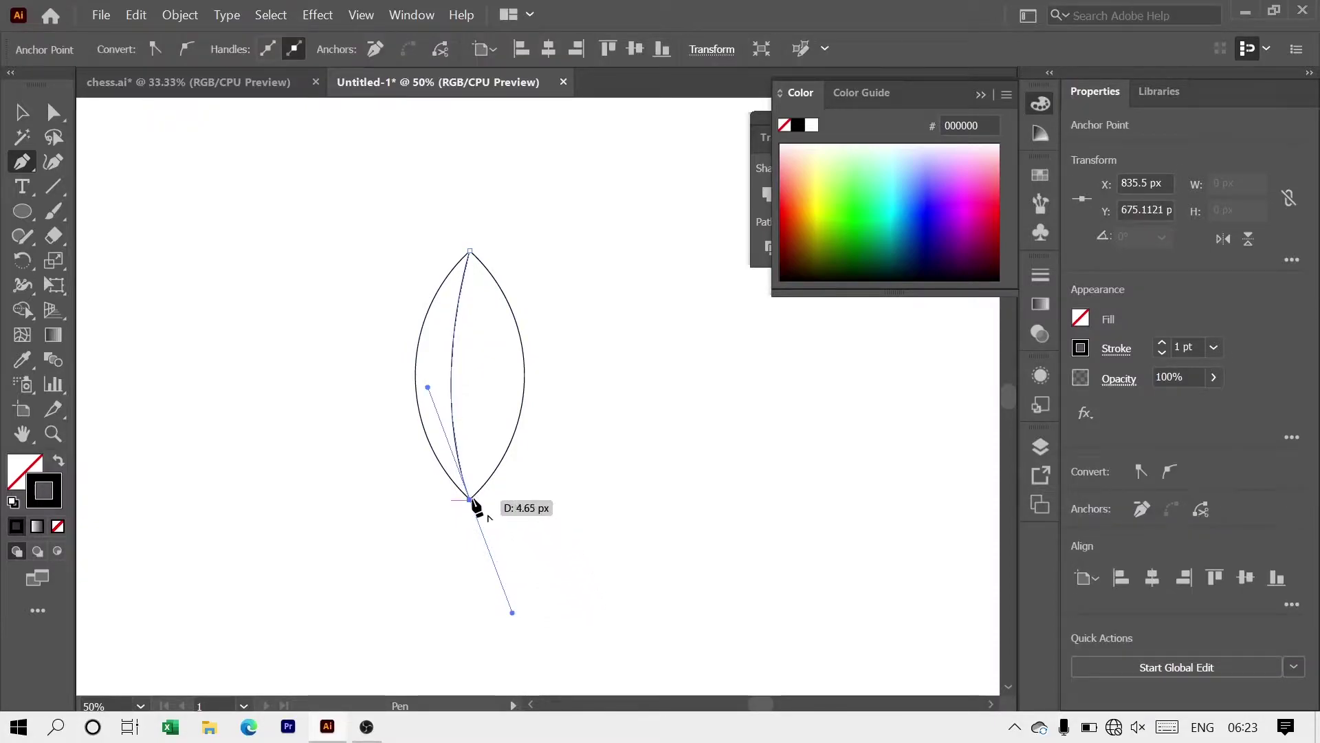
{"action": "left_click_drag", "start_coordinate": [469, 252], "coordinate": [445, 222]}
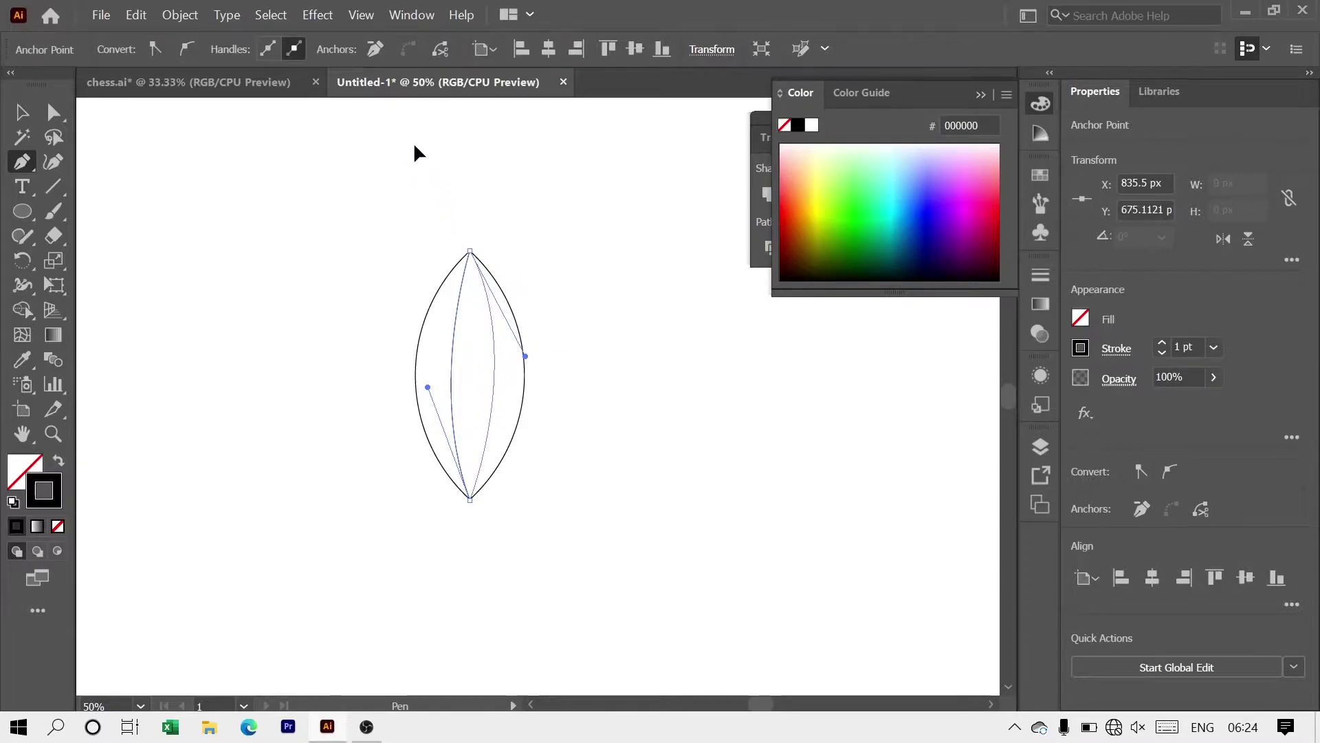
{"action": "left_click_drag", "start_coordinate": [413, 145], "coordinate": [414, 142]}
Group the lens outline with its inner curves
{"action": "left_click", "coordinate": [20, 107]}
{"action": "key", "text": "ctrl+minus"}
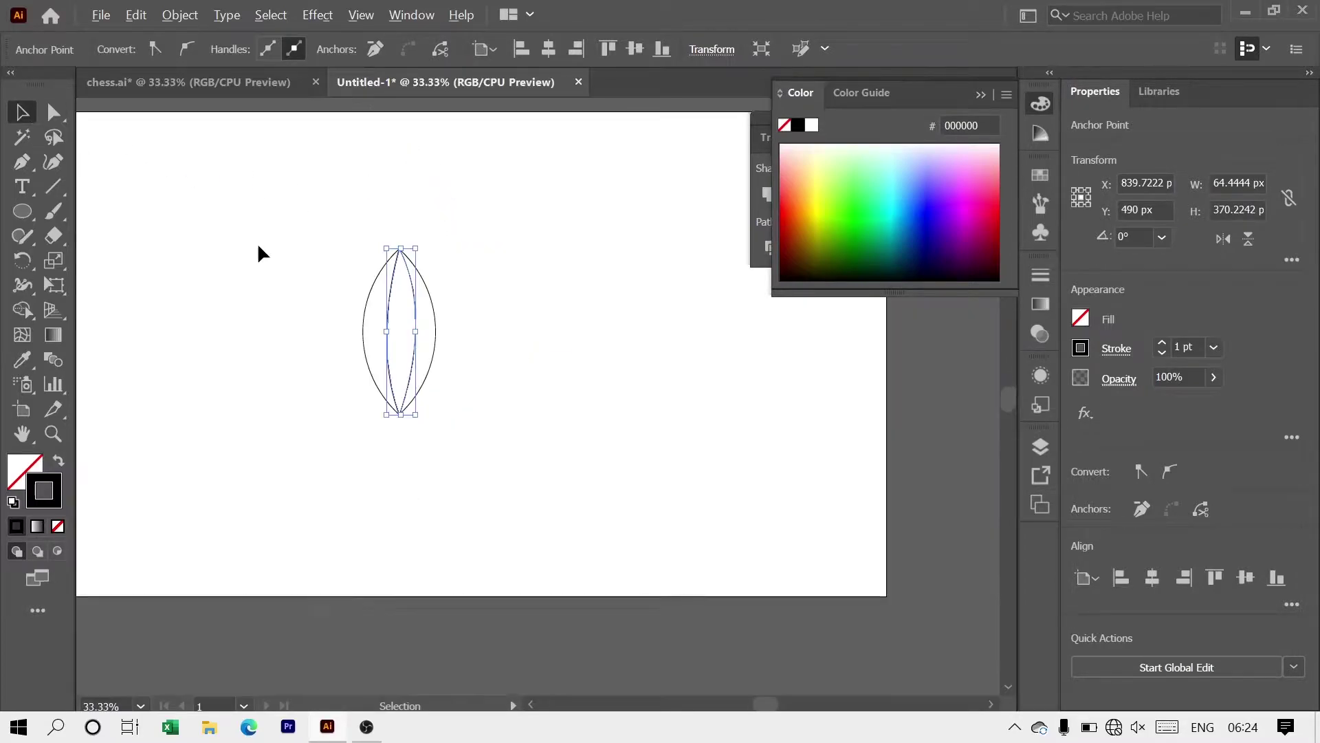
{"action": "key", "text": "ctrl+minus"}
{"action": "left_click_drag", "start_coordinate": [336, 287], "coordinate": [471, 393]}
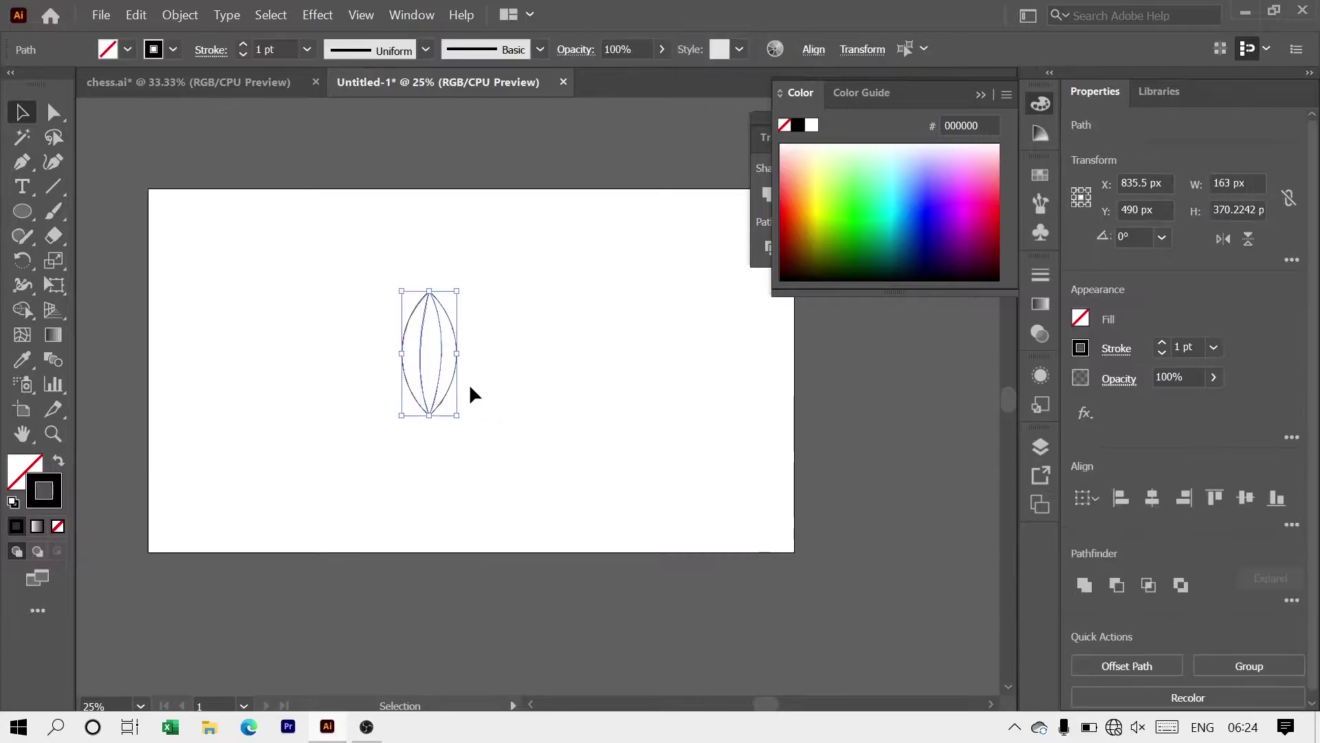
{"action": "right_click", "coordinate": [421, 355]}
{"action": "left_click", "coordinate": [457, 433]}
Make the grouped petal slightly narrower and clear floating panels off the canvas
{"action": "key", "text": "ctrl+plus"}
{"action": "key", "text": "ctrl+plus"}
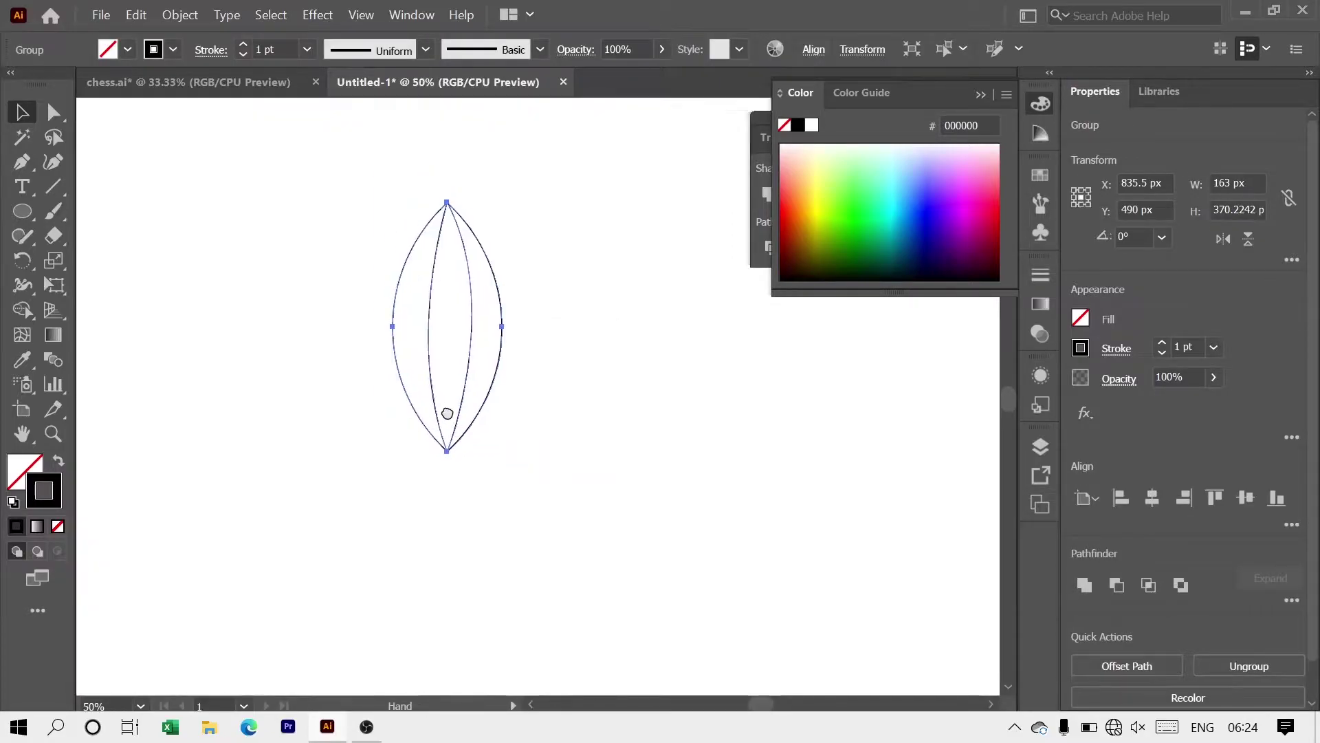
{"action": "left_click_drag", "start_coordinate": [447, 413], "coordinate": [449, 423]}
{"action": "left_click_drag", "start_coordinate": [500, 339], "coordinate": [492, 337]}
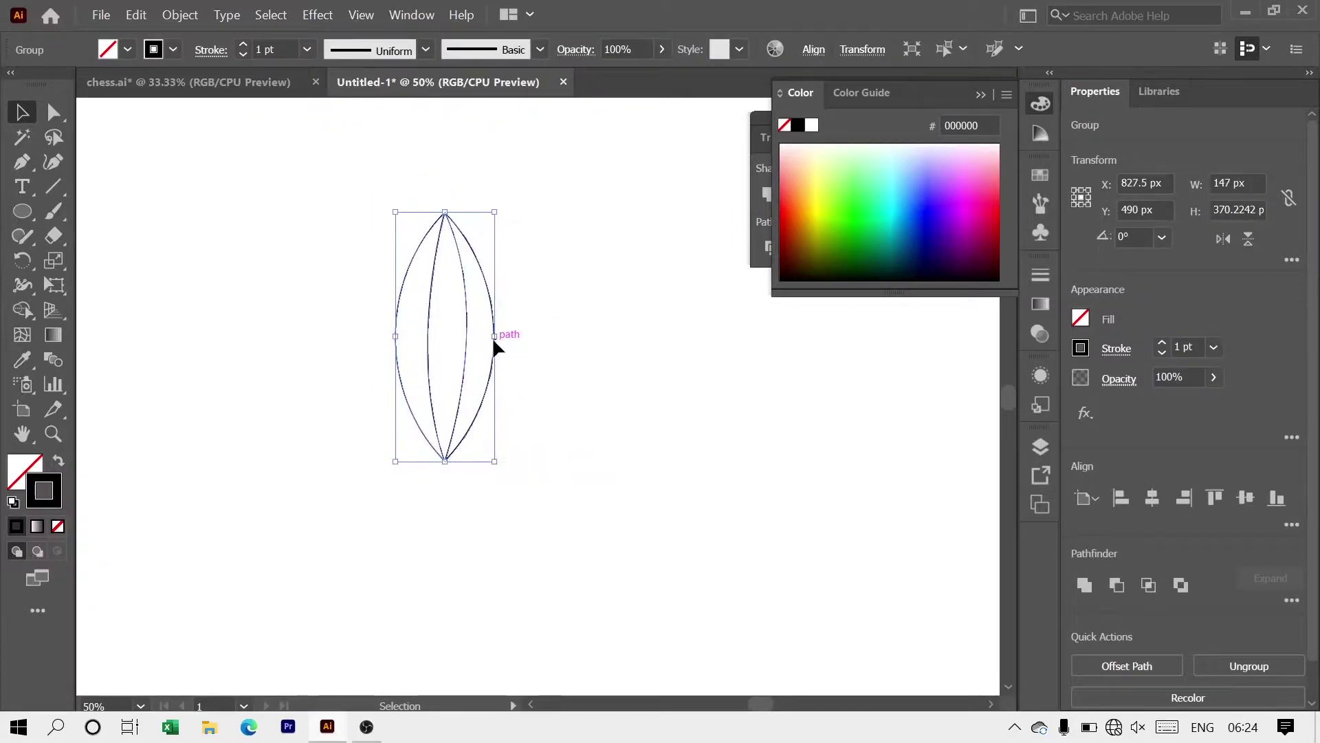
{"action": "left_click", "coordinate": [984, 96]}
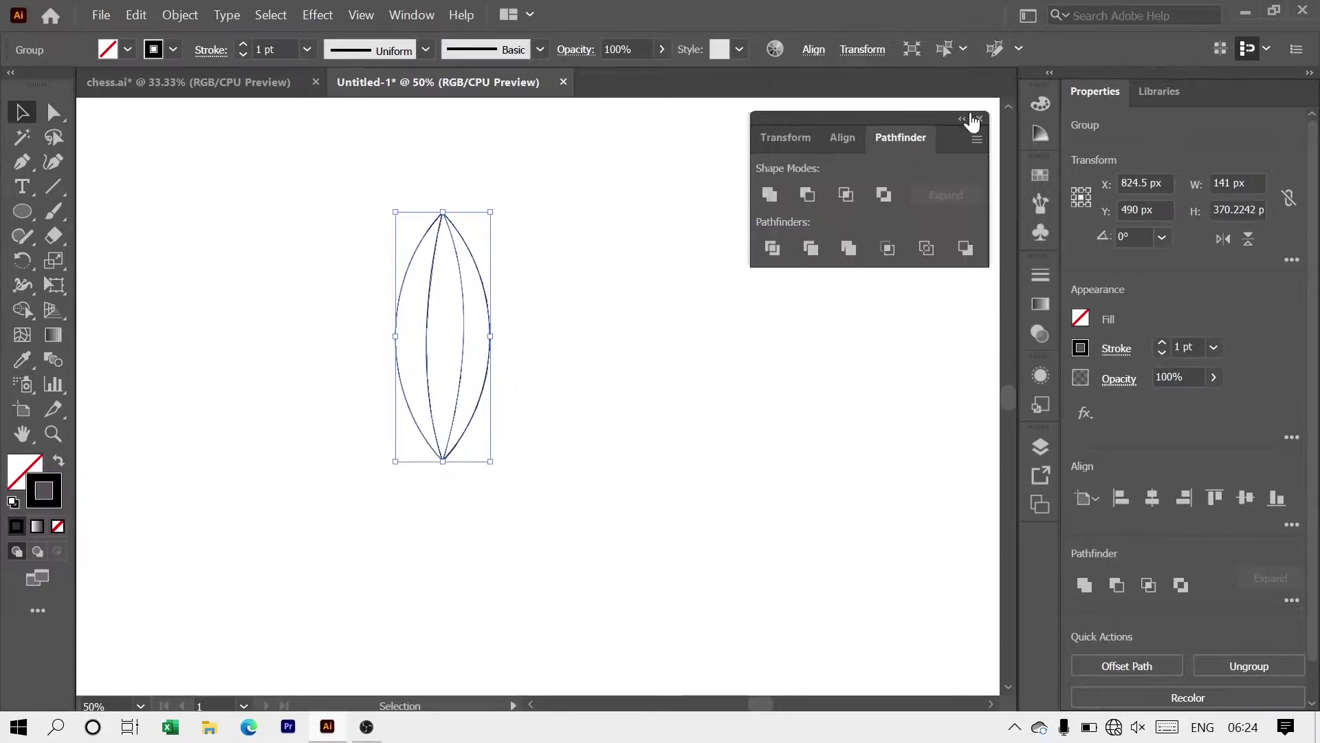
{"action": "left_click_drag", "start_coordinate": [604, 224], "coordinate": [673, 256]}
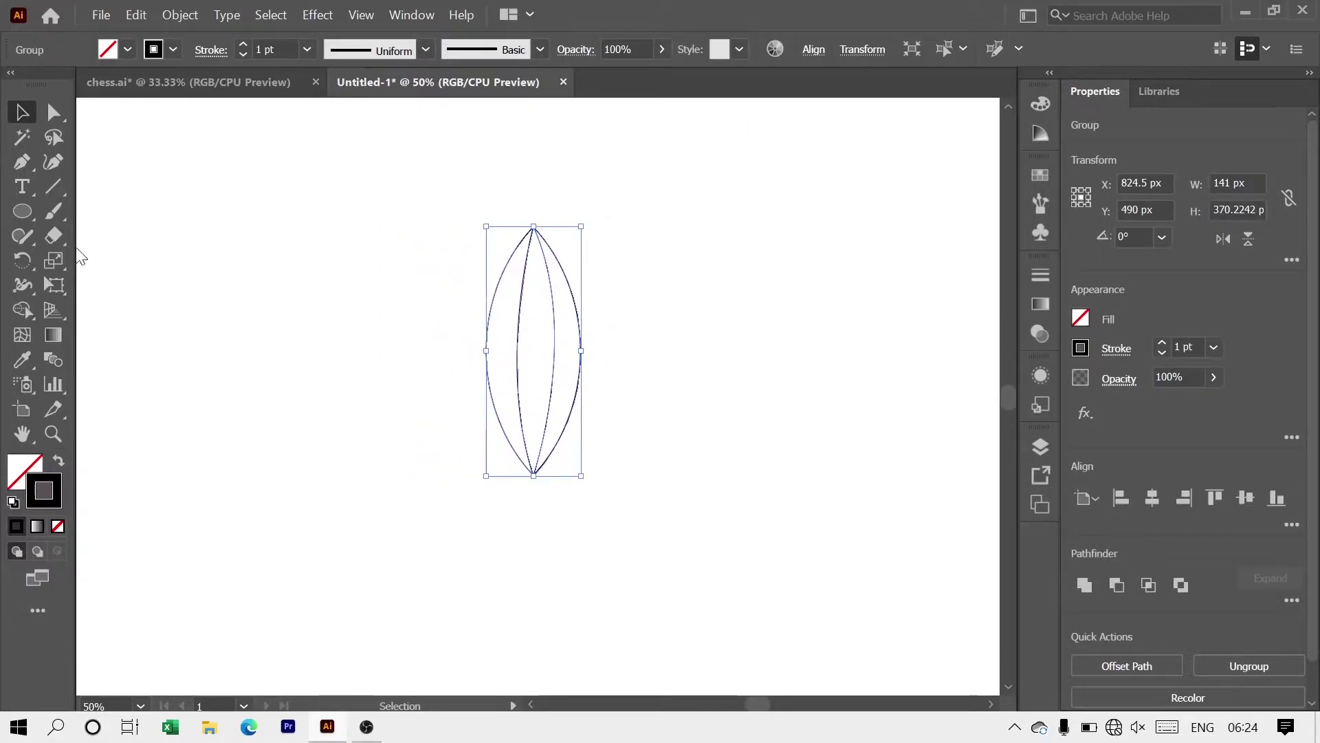
{"action": "left_click", "coordinate": [23, 261]}
Fan rotated petal copies to one side around the petal's bottom point, repeating with Ctrl+D
{"action": "left_click", "coordinate": [533, 475], "text": "alt"}
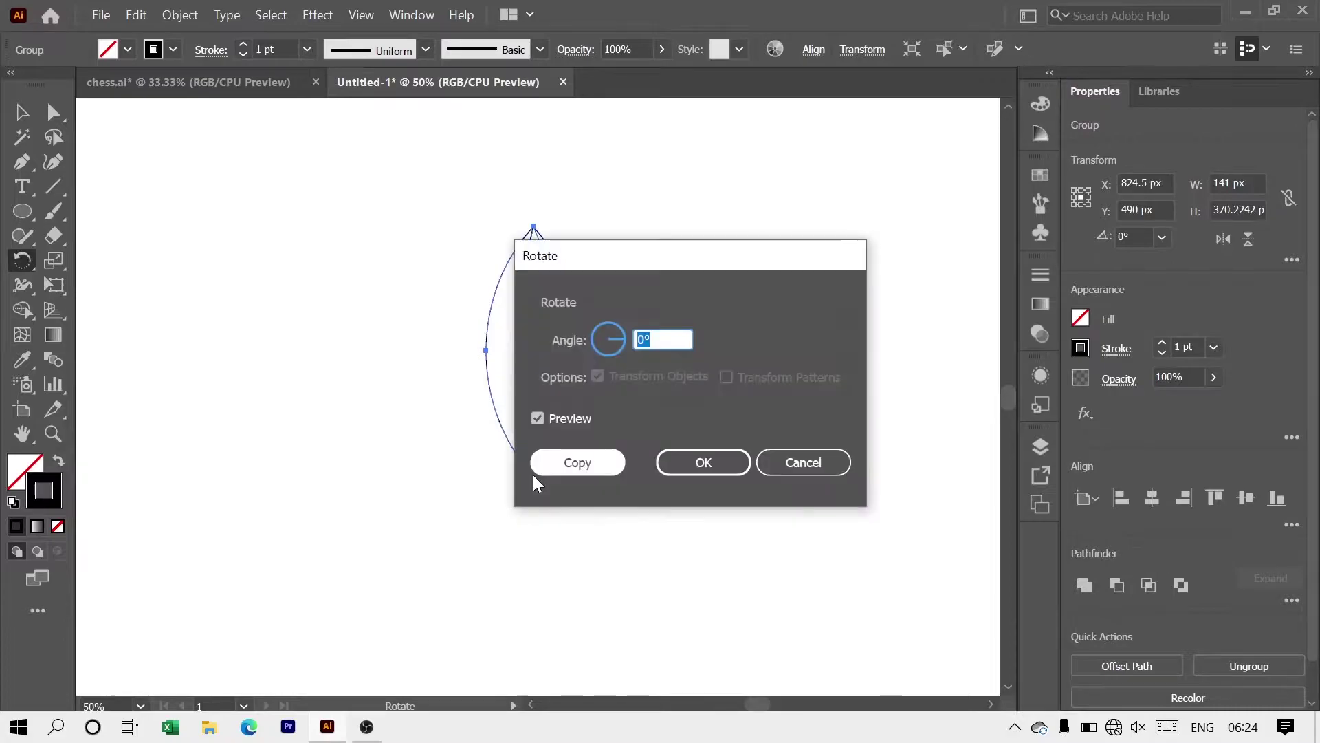
{"action": "type", "text": "36"}
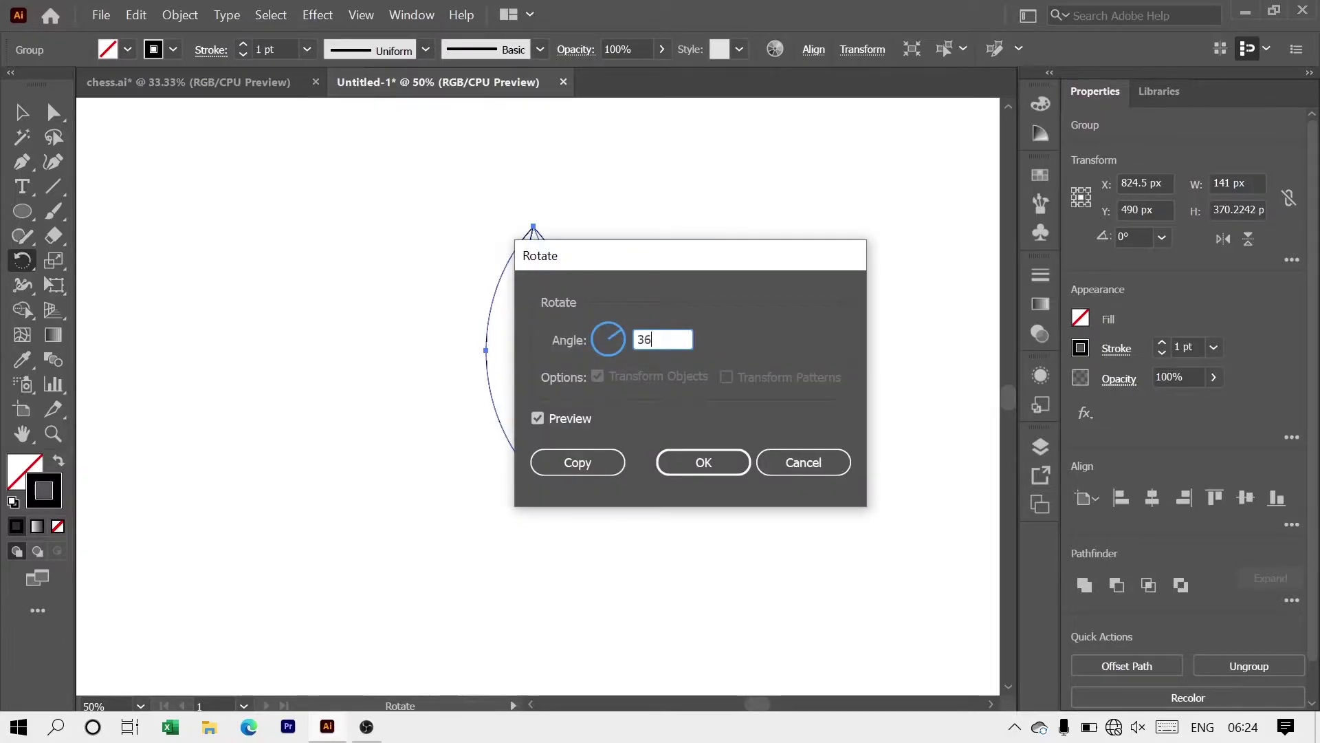
{"action": "type", "text": "0/15"}
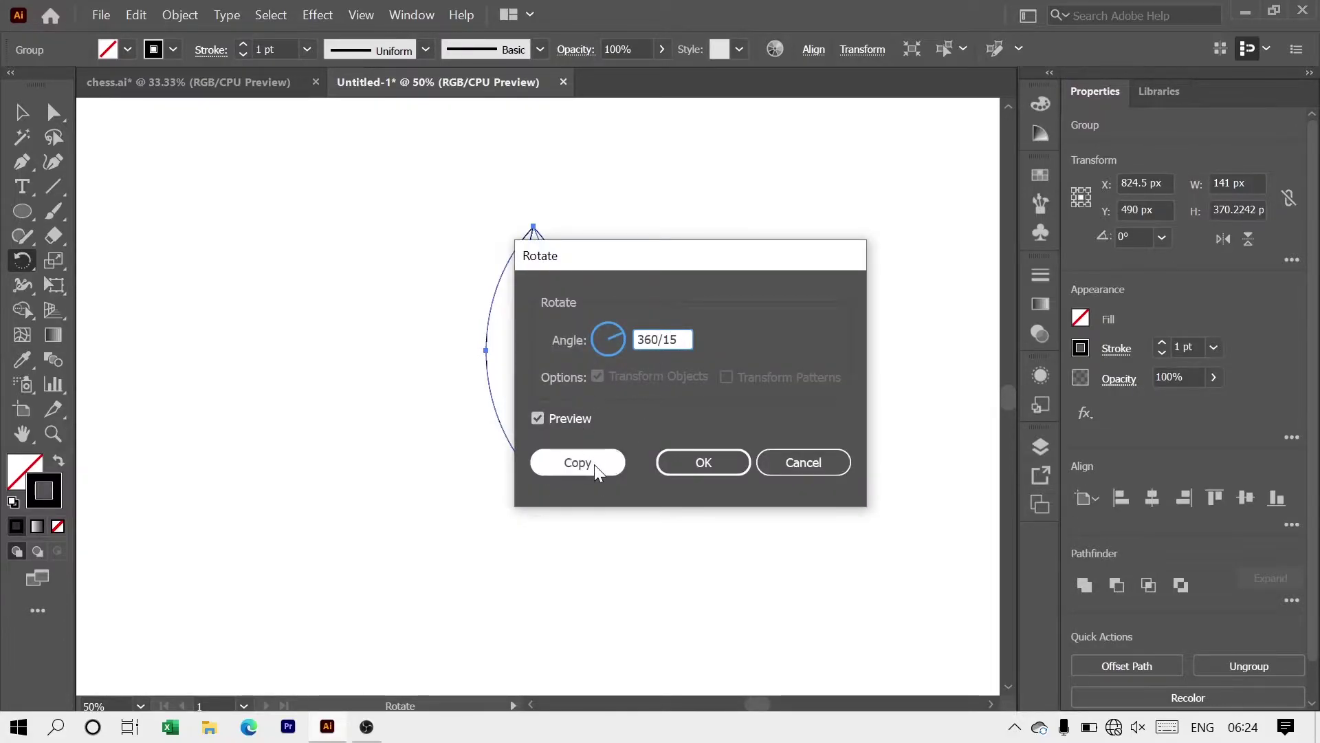
{"action": "left_click", "coordinate": [578, 463]}
{"action": "key", "text": "ctrl+d"}
{"action": "key", "text": "ctrl+d"}
{"action": "key", "text": "ctrl+d"}
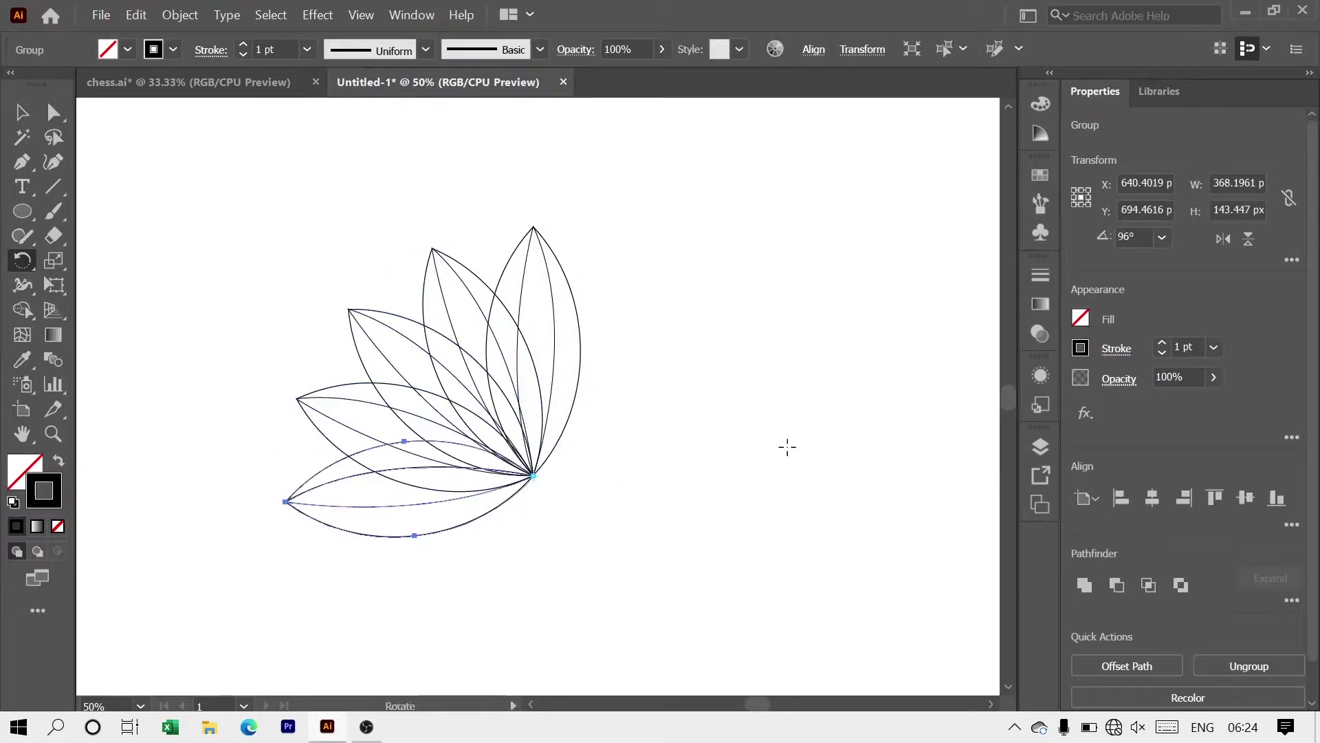
Make three -360/15 (-24°) rotated copies of the central petal toward the right
{"action": "left_click", "coordinate": [31, 114]}
{"action": "left_click", "coordinate": [523, 291]}
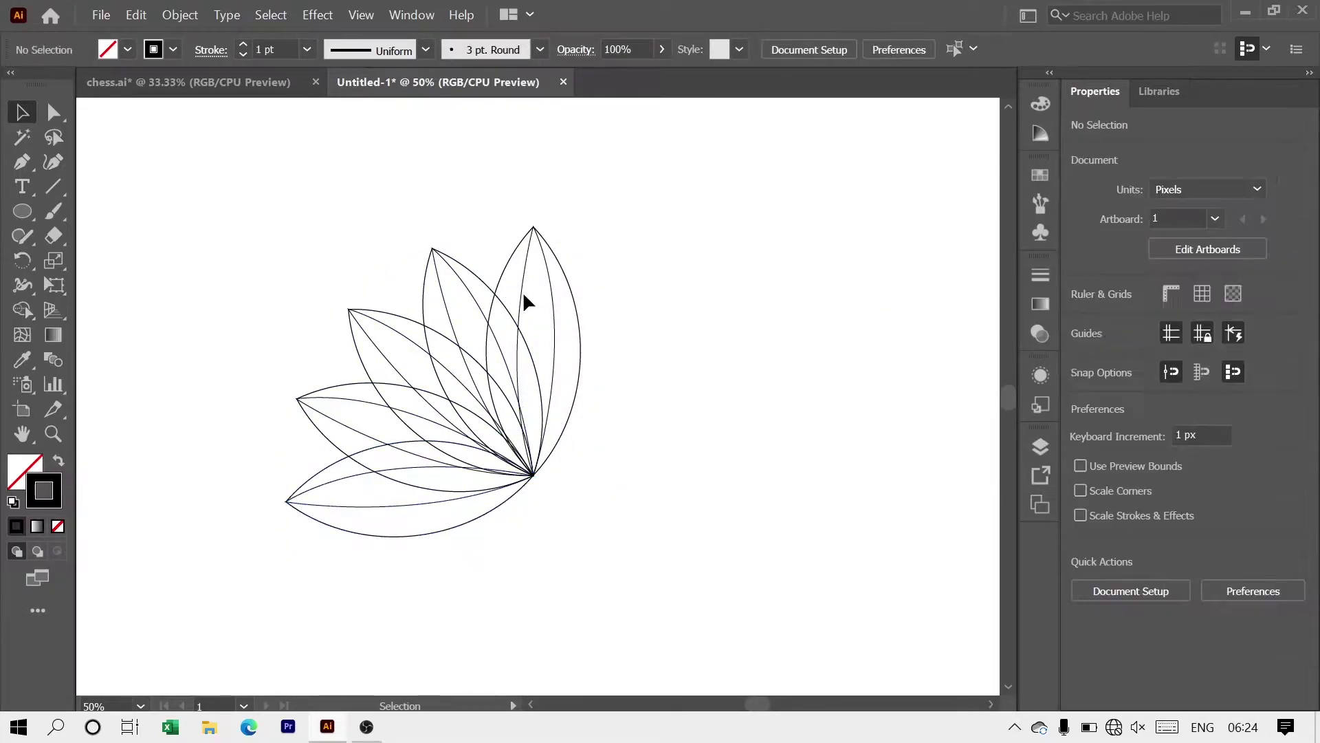
{"action": "left_click", "coordinate": [520, 293]}
{"action": "left_click", "coordinate": [30, 264]}
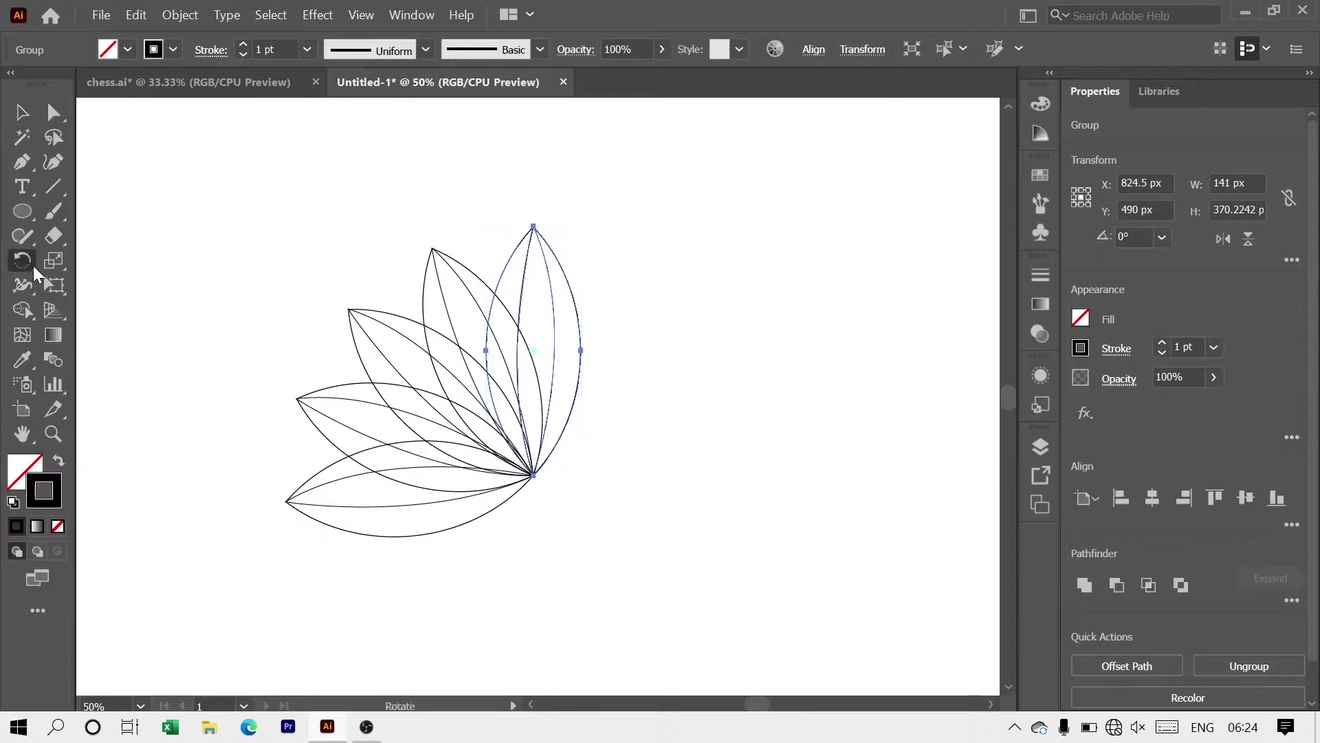
{"action": "left_click", "coordinate": [534, 474], "text": "alt"}
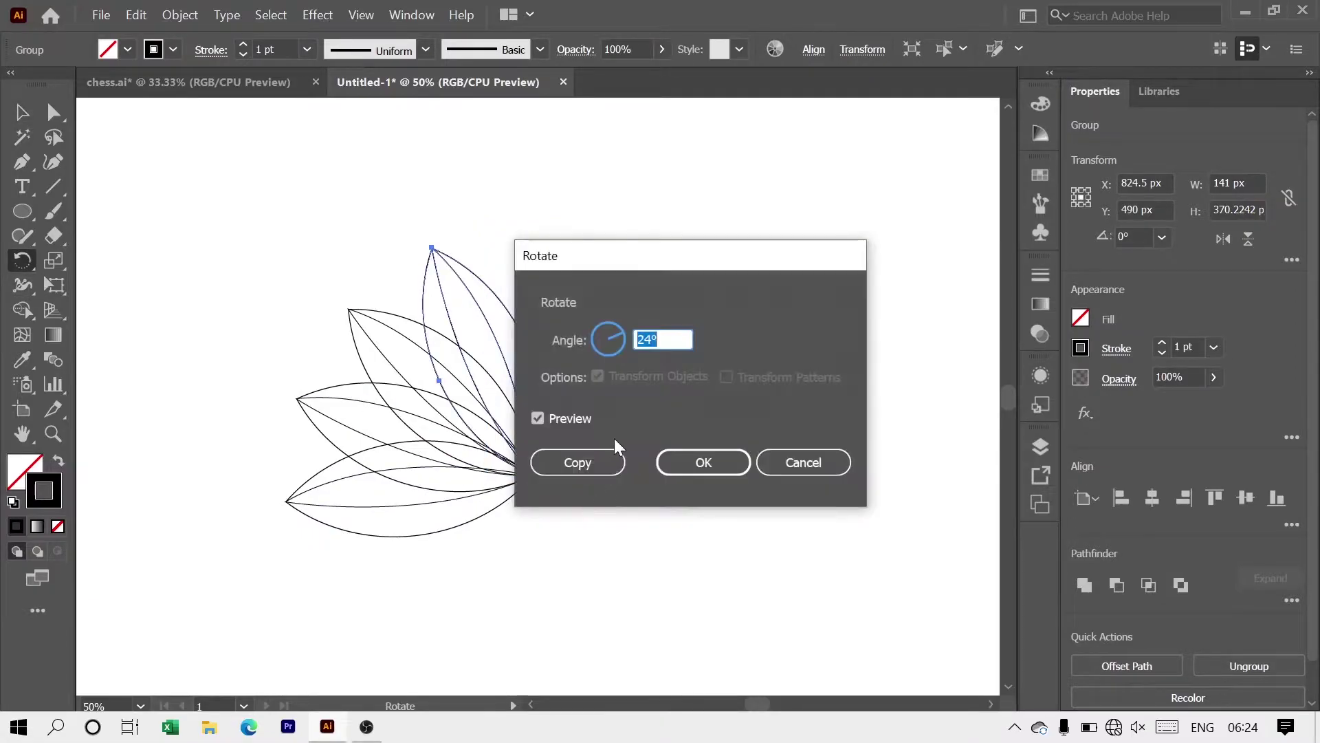
{"action": "type", "text": "-360/15"}
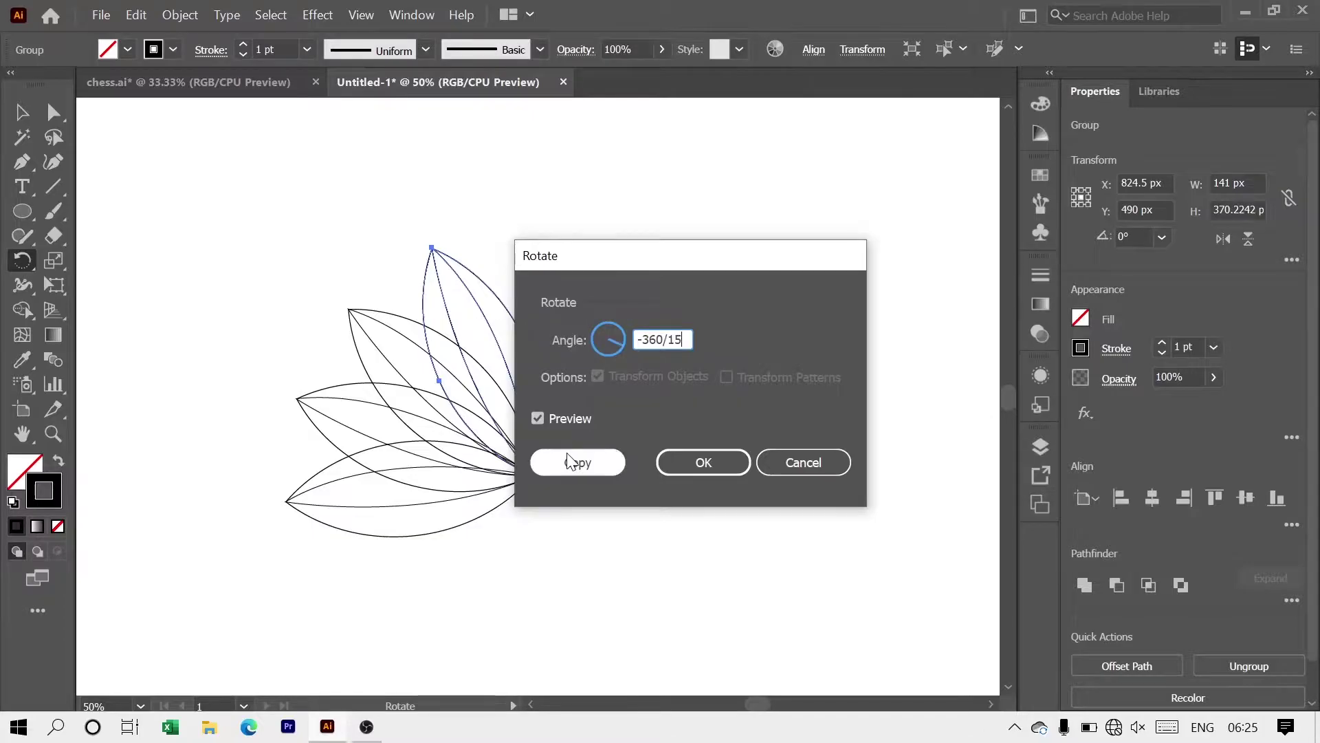
{"action": "key", "text": "alt+c"}
{"action": "key", "text": "ctrl+d"}
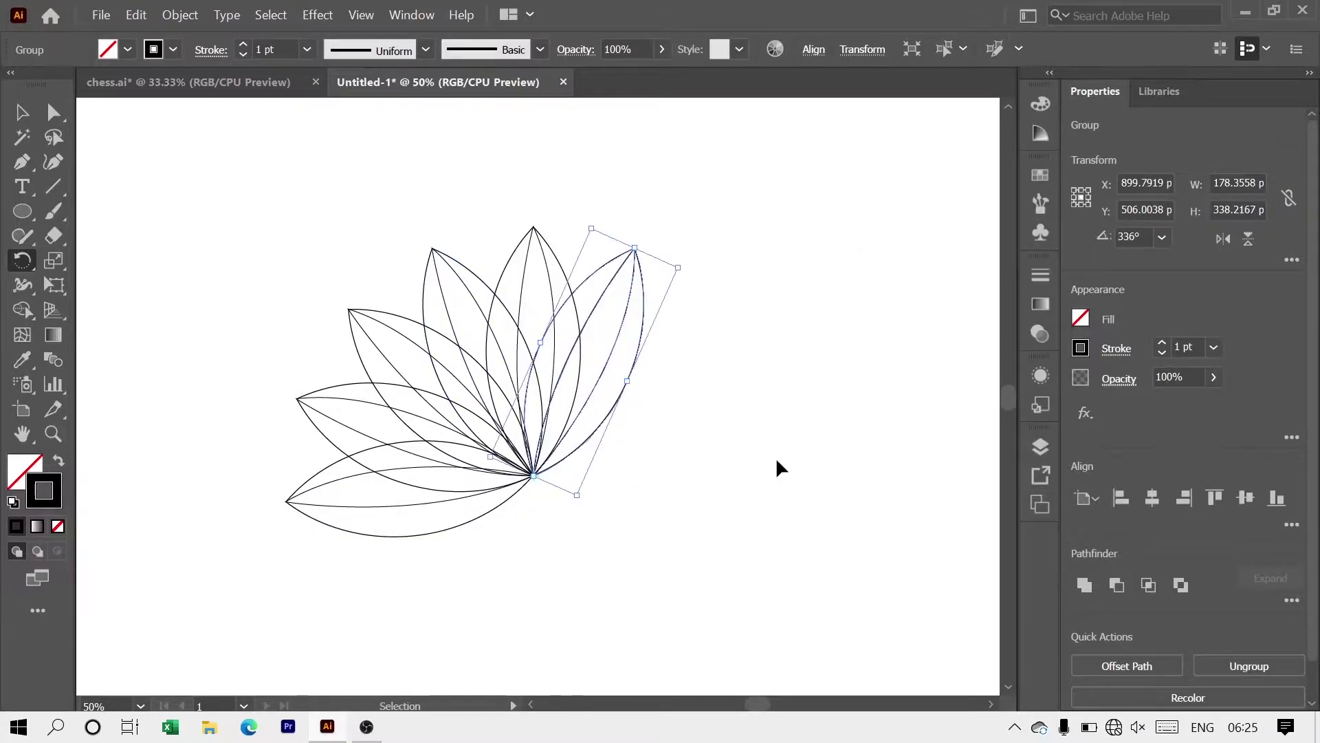
{"action": "key", "text": "ctrl+d"}
{"action": "key", "text": "ctrl+d"}
Group all the petals into one flower shape
{"action": "key", "text": "v"}
{"action": "mouse_move", "coordinate": [175, 229]}
{"action": "left_mouse_down"}
{"action": "mouse_move", "coordinate": [551, 506]}
{"action": "mouse_move", "coordinate": [749, 586]}
{"action": "left_mouse_up"}
{"action": "right_click", "coordinate": [520, 105]}
{"action": "left_click", "coordinate": [544, 245]}
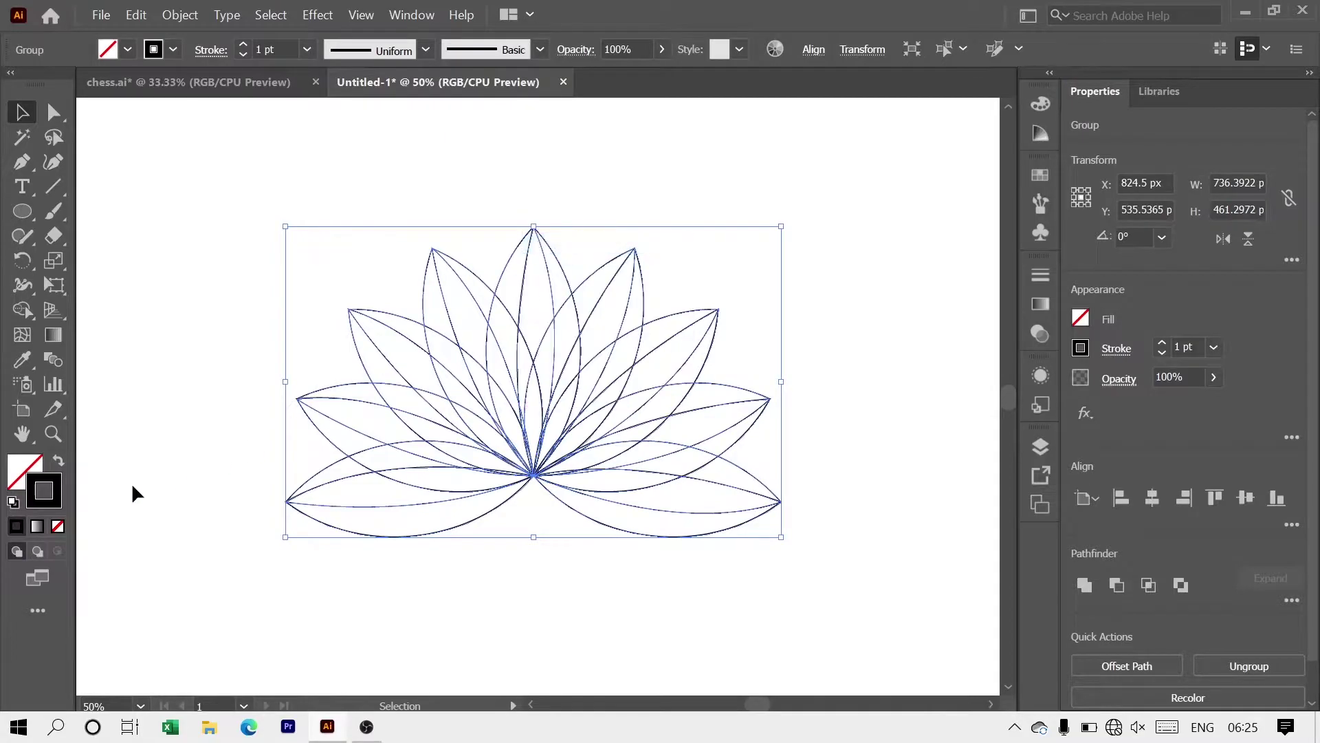
Remove the flower's stroke, expand its appearance, and choose the Live Paint Bucket
{"action": "left_click", "coordinate": [57, 527]}
{"action": "left_click", "coordinate": [177, 16]}
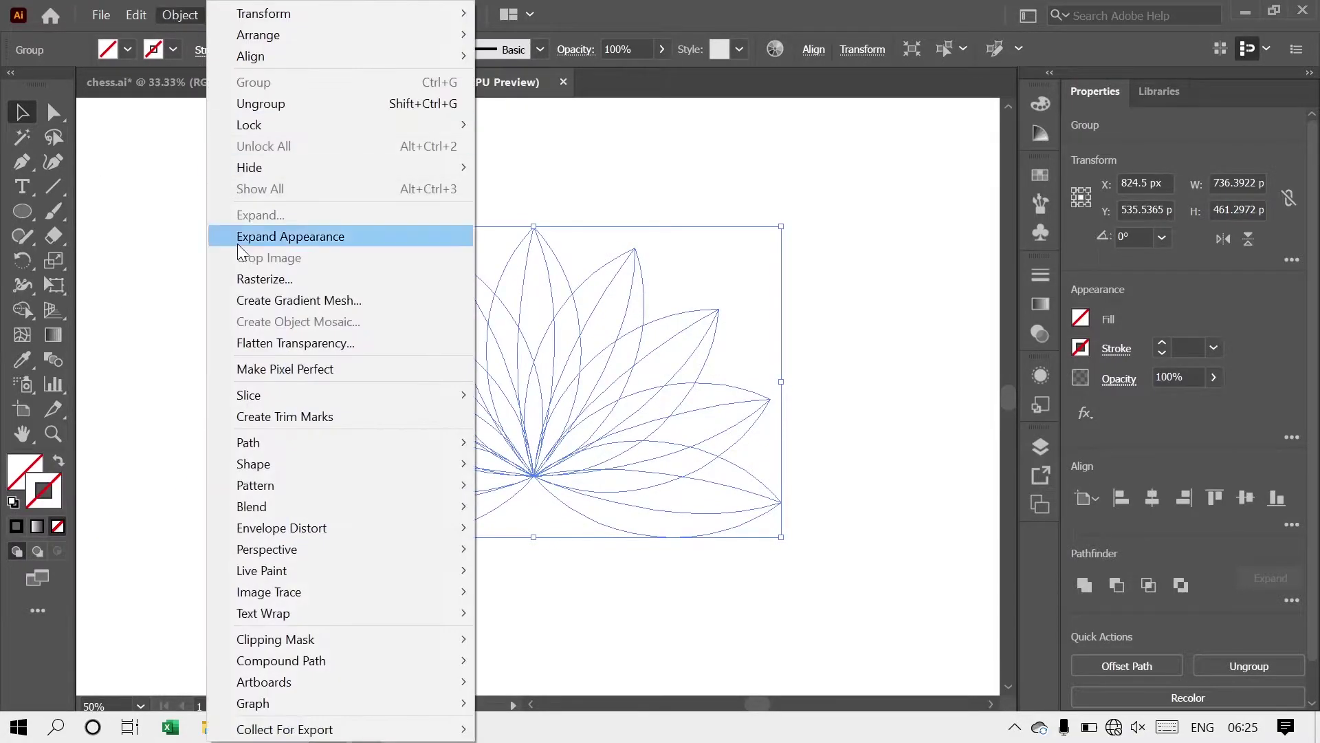
{"action": "left_click", "coordinate": [247, 236]}
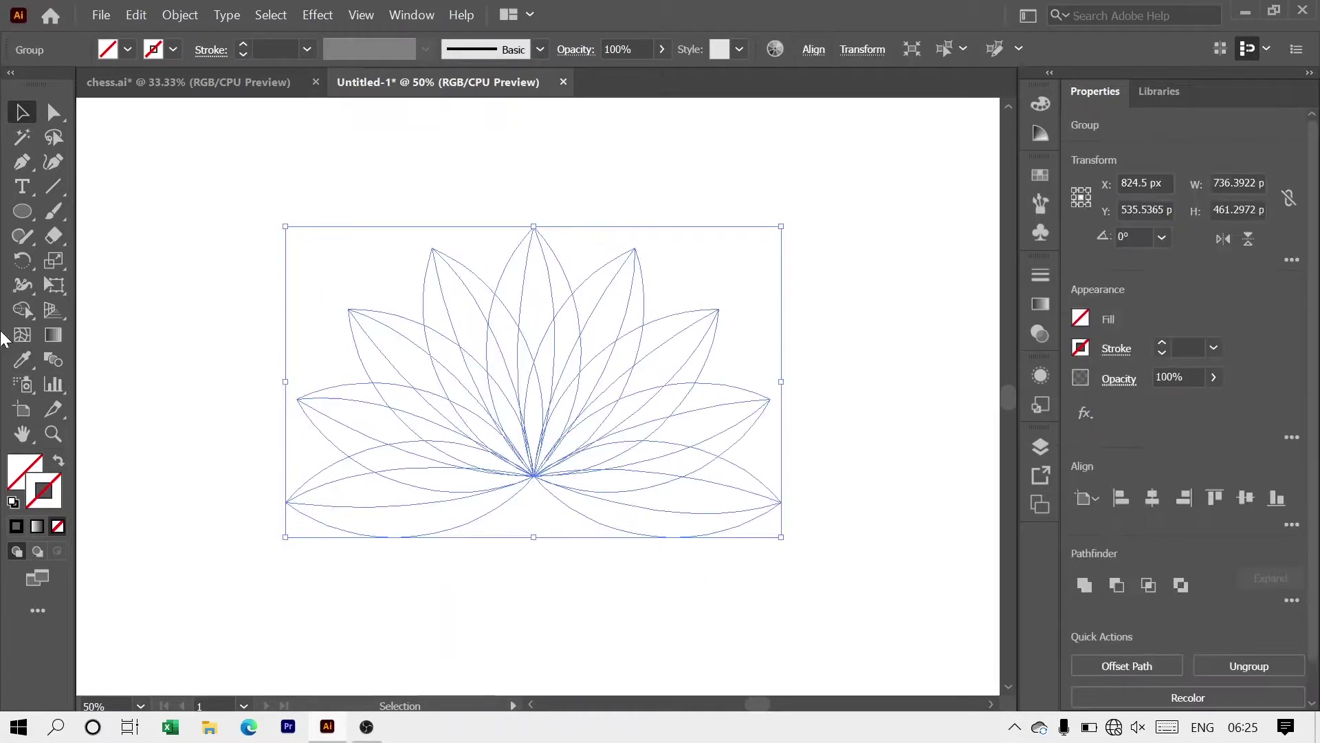
{"action": "left_click", "coordinate": [25, 311]}
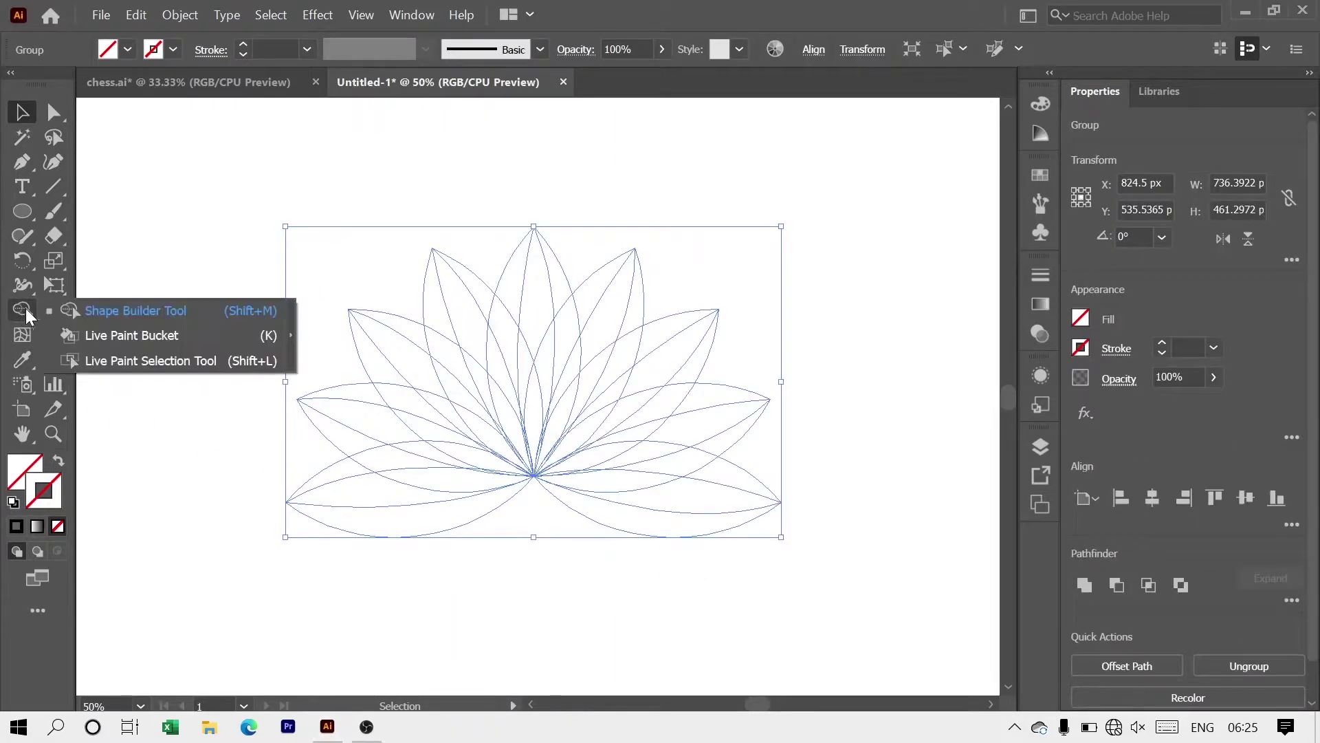
{"action": "left_click", "coordinate": [103, 336]}
Fill the bottom-left petal dark red and the region above it orange
{"action": "left_click", "coordinate": [1040, 107]}
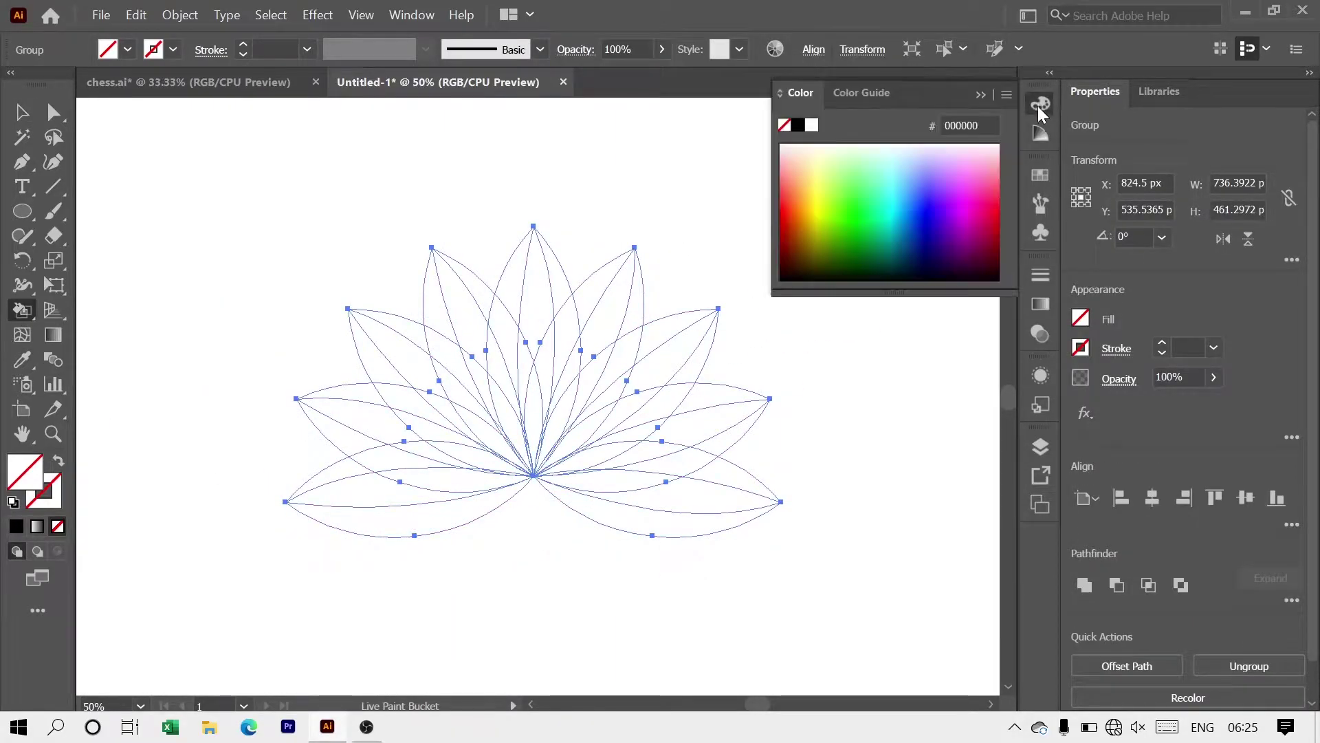
{"action": "left_click", "coordinate": [792, 202]}
{"action": "left_click", "coordinate": [862, 92]}
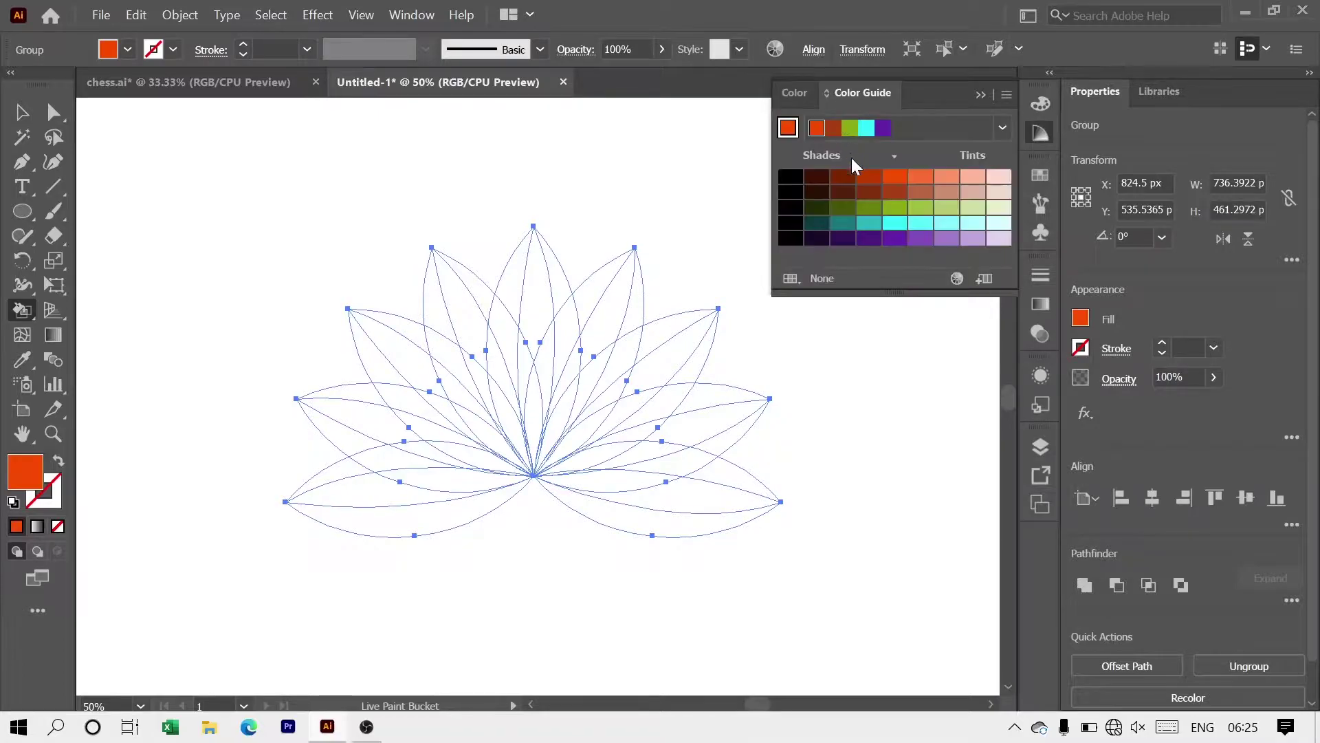
{"action": "left_click", "coordinate": [868, 176]}
{"action": "left_click", "coordinate": [457, 521]}
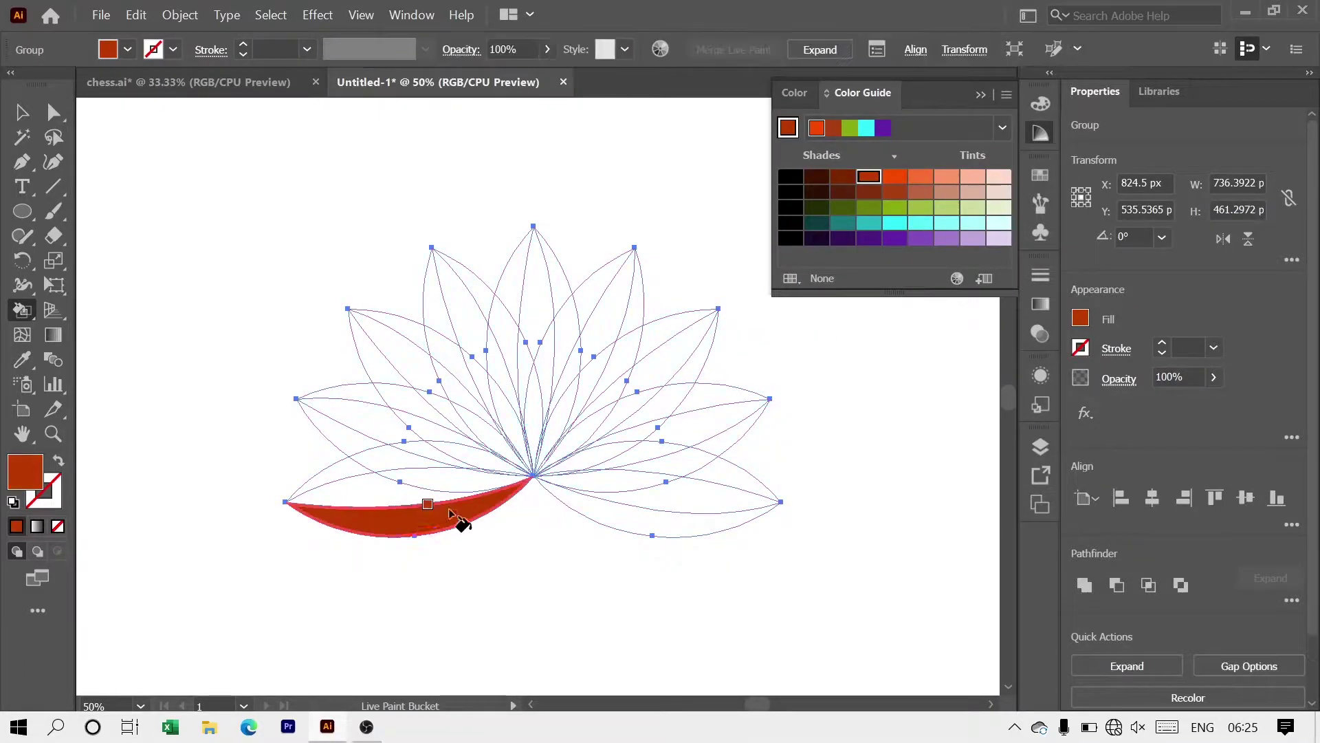
{"action": "left_click", "coordinate": [895, 177]}
{"action": "left_click", "coordinate": [388, 490]}
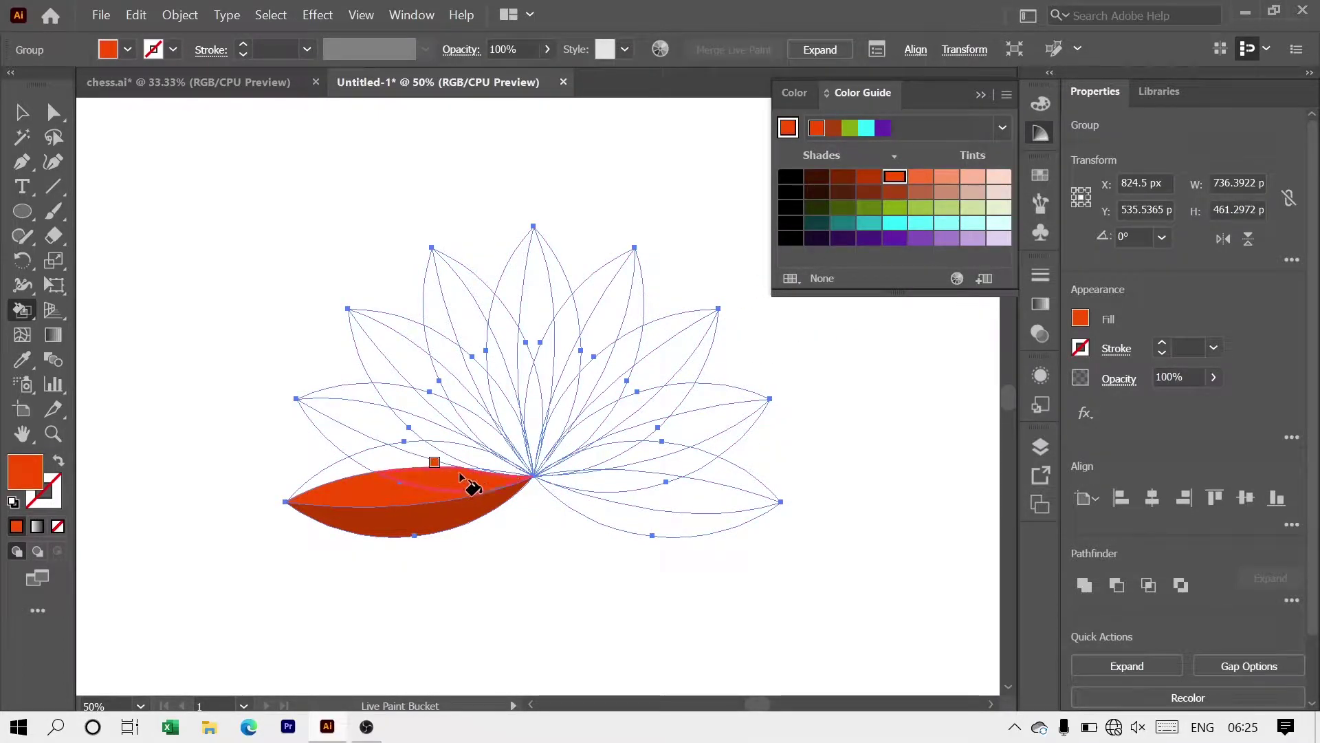
Fill the next regions and the thin gap with light orange
{"action": "scroll", "coordinate": [481, 471], "scroll_direction": "up", "scroll_amount": 2}
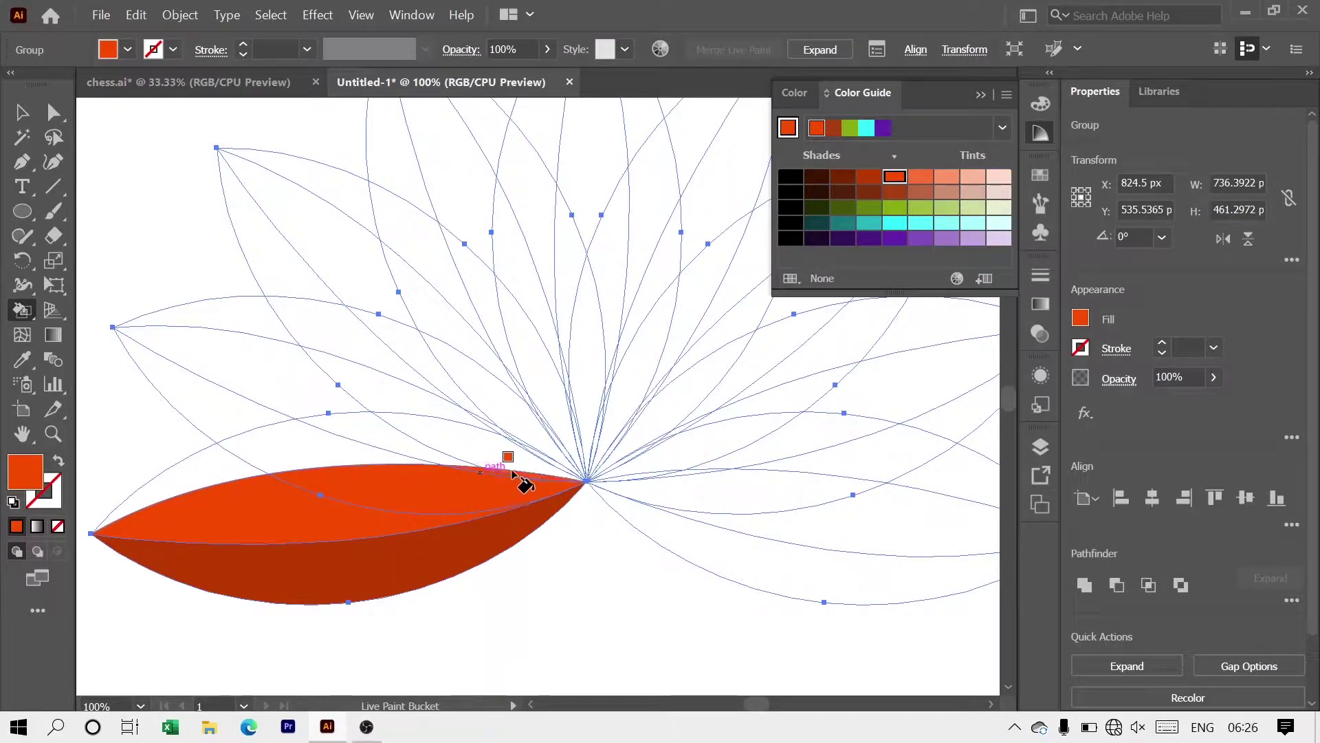
{"action": "left_click", "coordinate": [921, 177]}
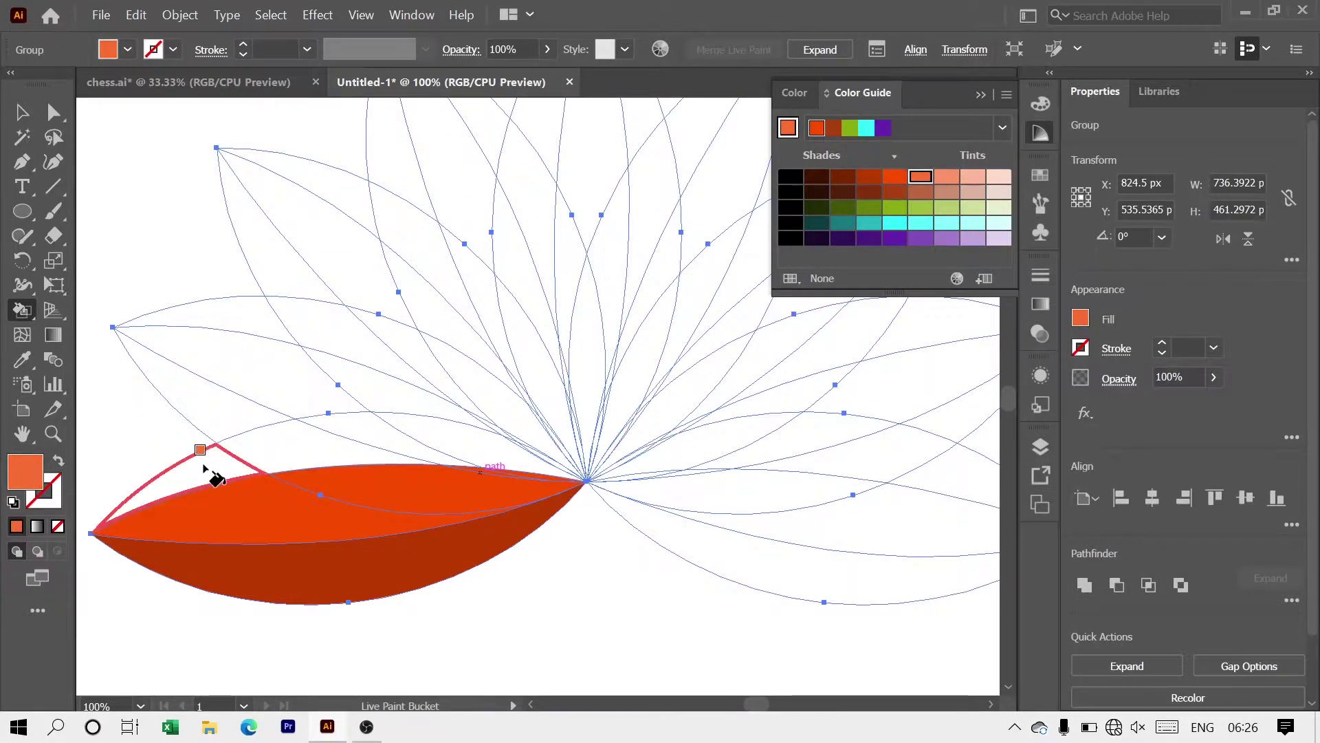
{"action": "left_click", "coordinate": [372, 445]}
{"action": "left_click", "coordinate": [443, 444]}
{"action": "scroll", "coordinate": [443, 444], "scroll_direction": "up", "scroll_amount": 1}
{"action": "scroll", "coordinate": [530, 442], "scroll_direction": "up", "scroll_amount": 1}
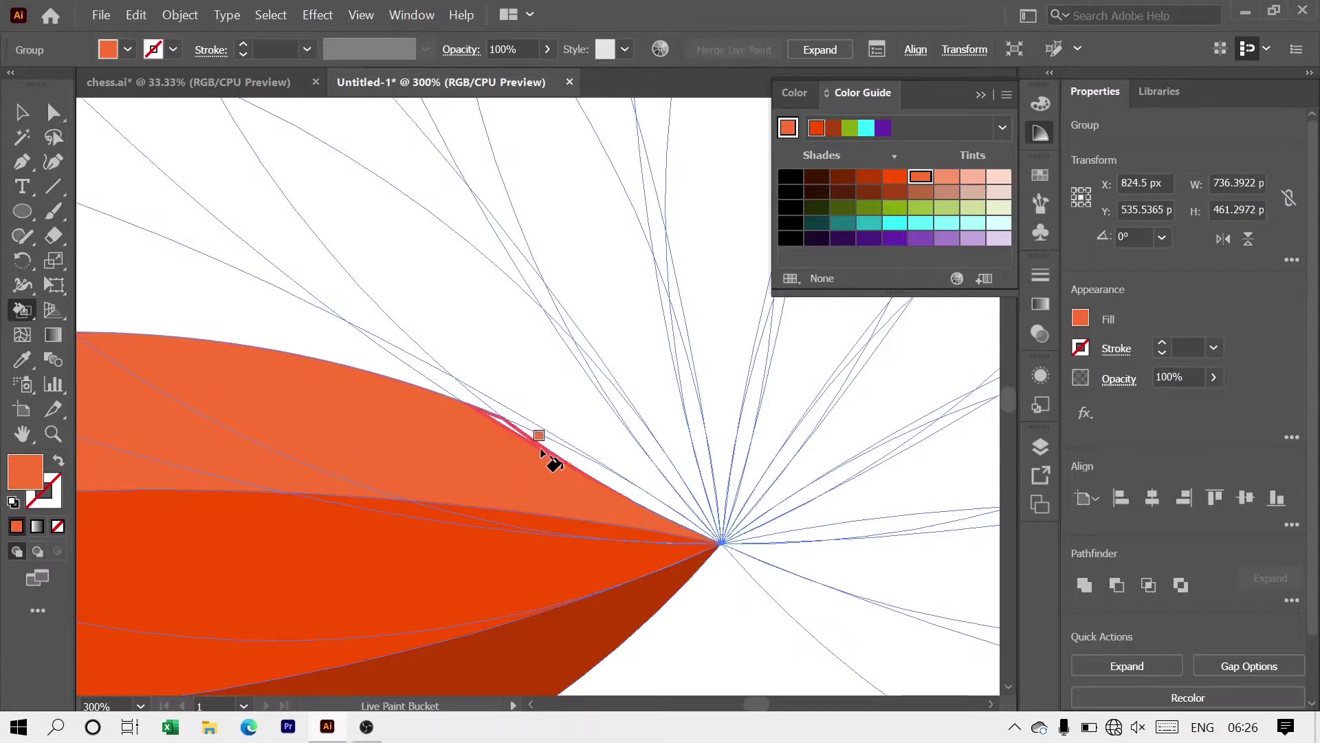
{"action": "scroll", "coordinate": [419, 494], "scroll_direction": "down", "scroll_amount": 1}
{"action": "scroll", "coordinate": [345, 471], "scroll_direction": "down", "scroll_amount": 1}
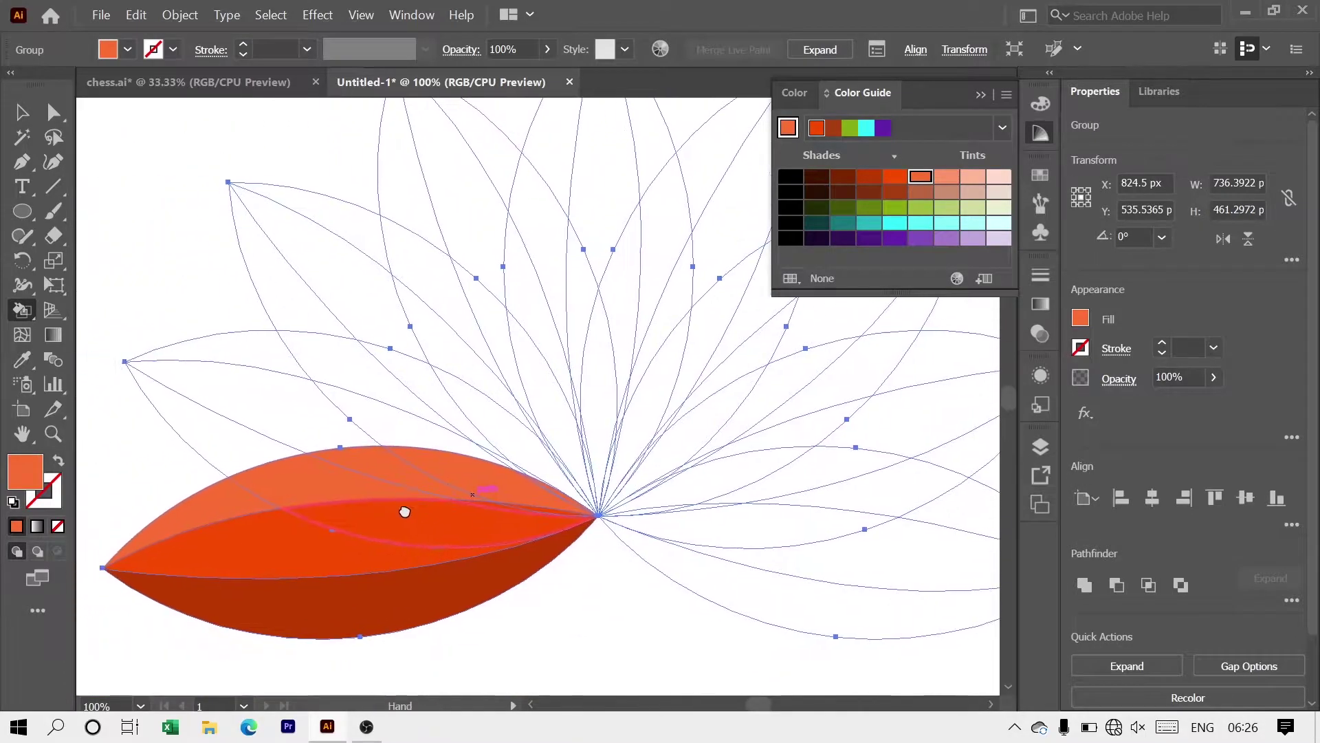
Fill the next petal's lower faces with yellow
{"action": "left_click", "coordinate": [798, 93]}
{"action": "left_click", "coordinate": [817, 201]}
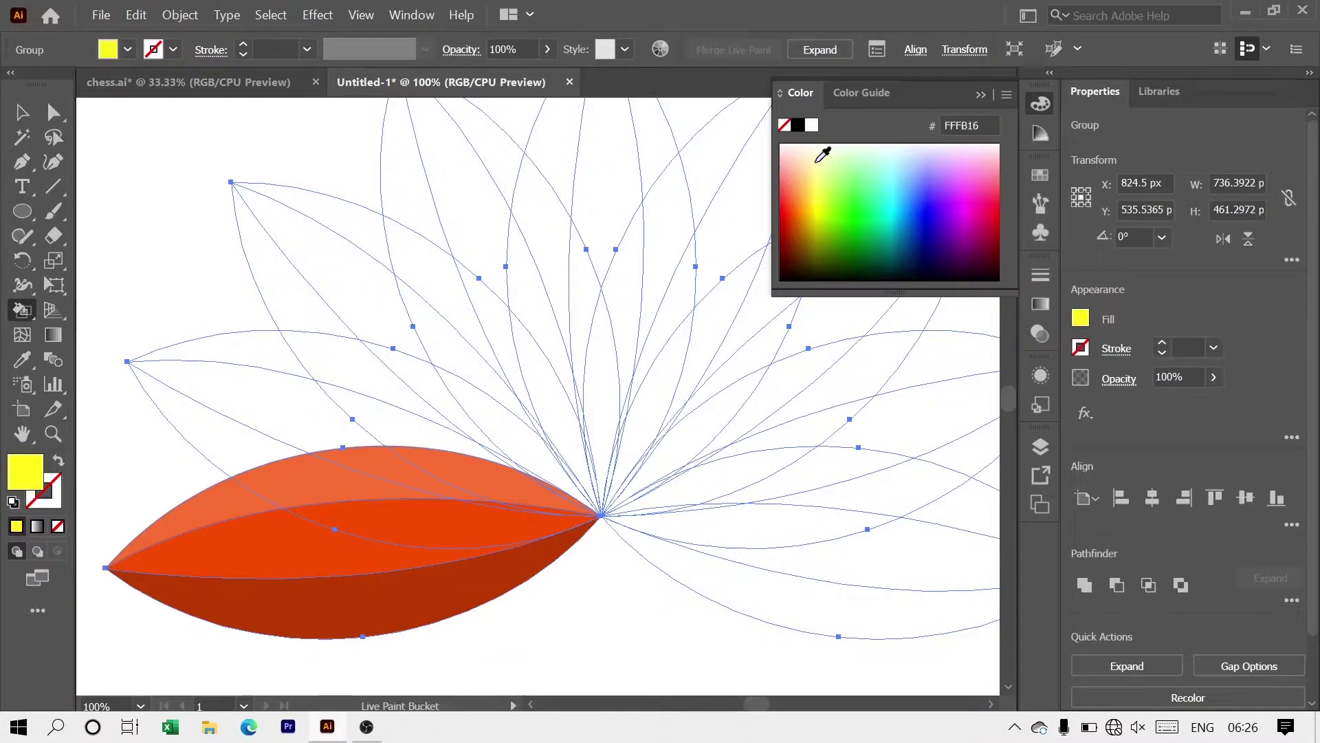
{"action": "left_click", "coordinate": [861, 94]}
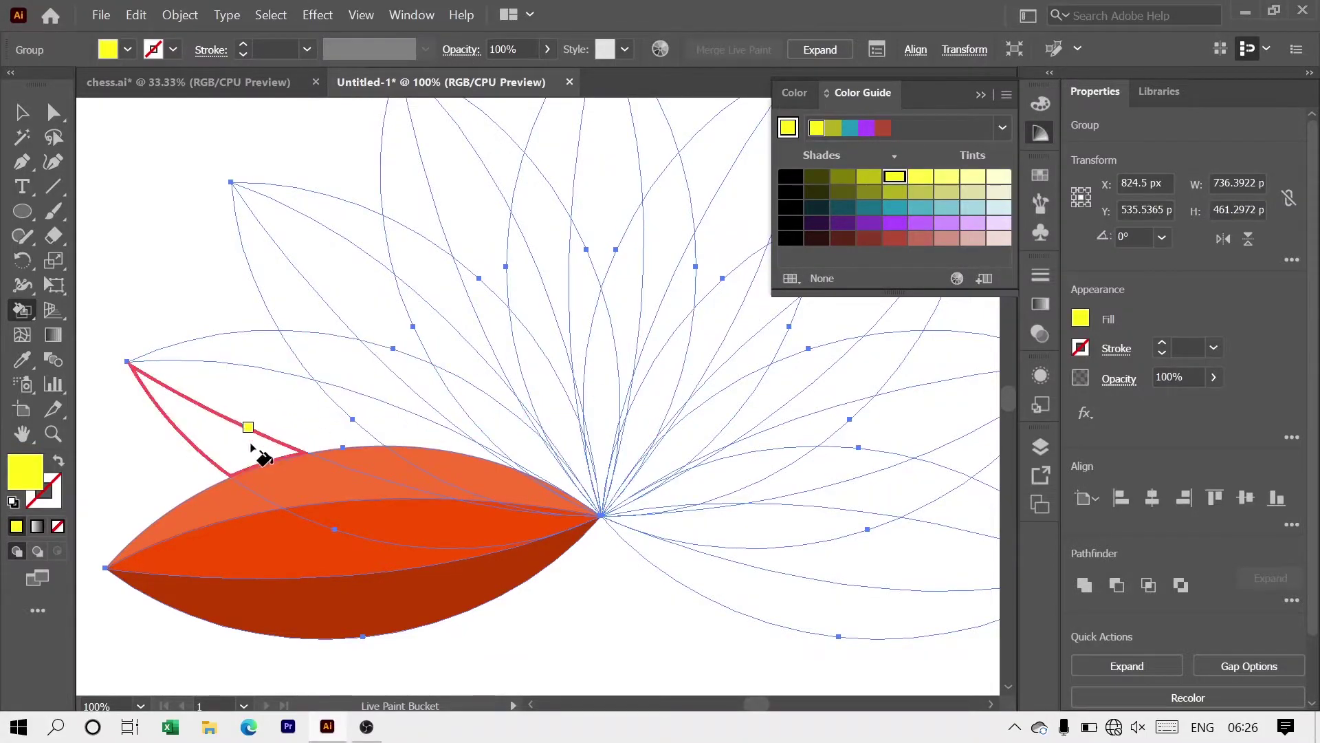
{"action": "left_click", "coordinate": [275, 468]}
{"action": "left_click", "coordinate": [392, 533]}
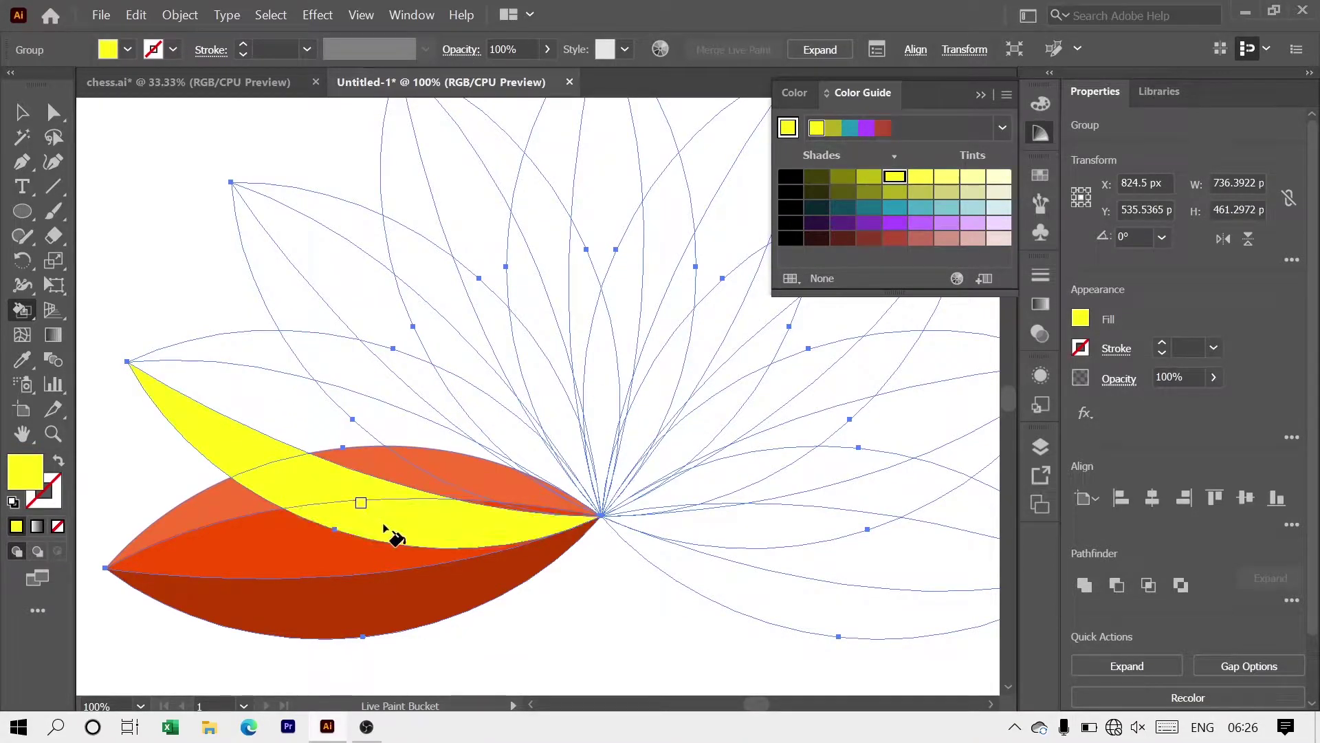
Fill the remaining faces of the yellow petal with pale yellow tints
{"action": "left_click", "coordinate": [942, 180]}
{"action": "left_click", "coordinate": [251, 392]}
{"action": "left_click", "coordinate": [378, 466]}
{"action": "left_click", "coordinate": [452, 481]}
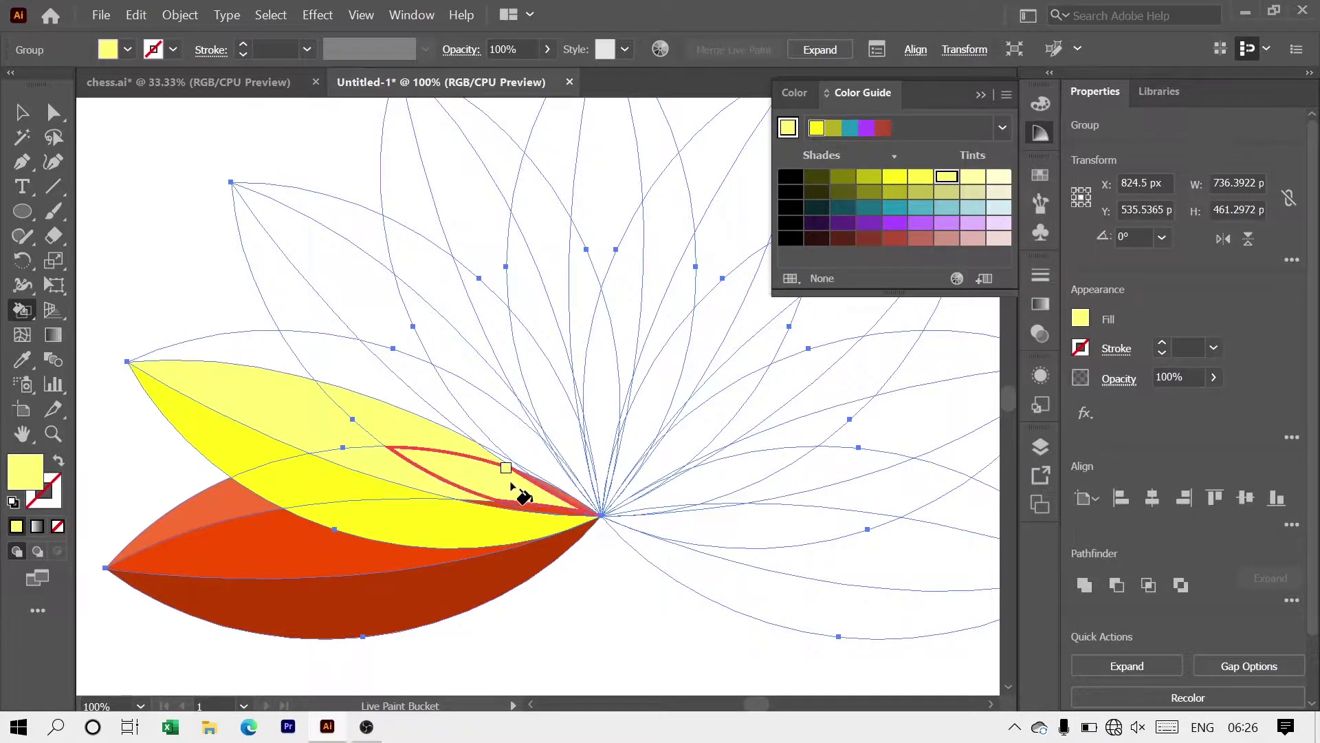
{"action": "scroll", "coordinate": [514, 488], "scroll_direction": "up", "scroll_amount": 2}
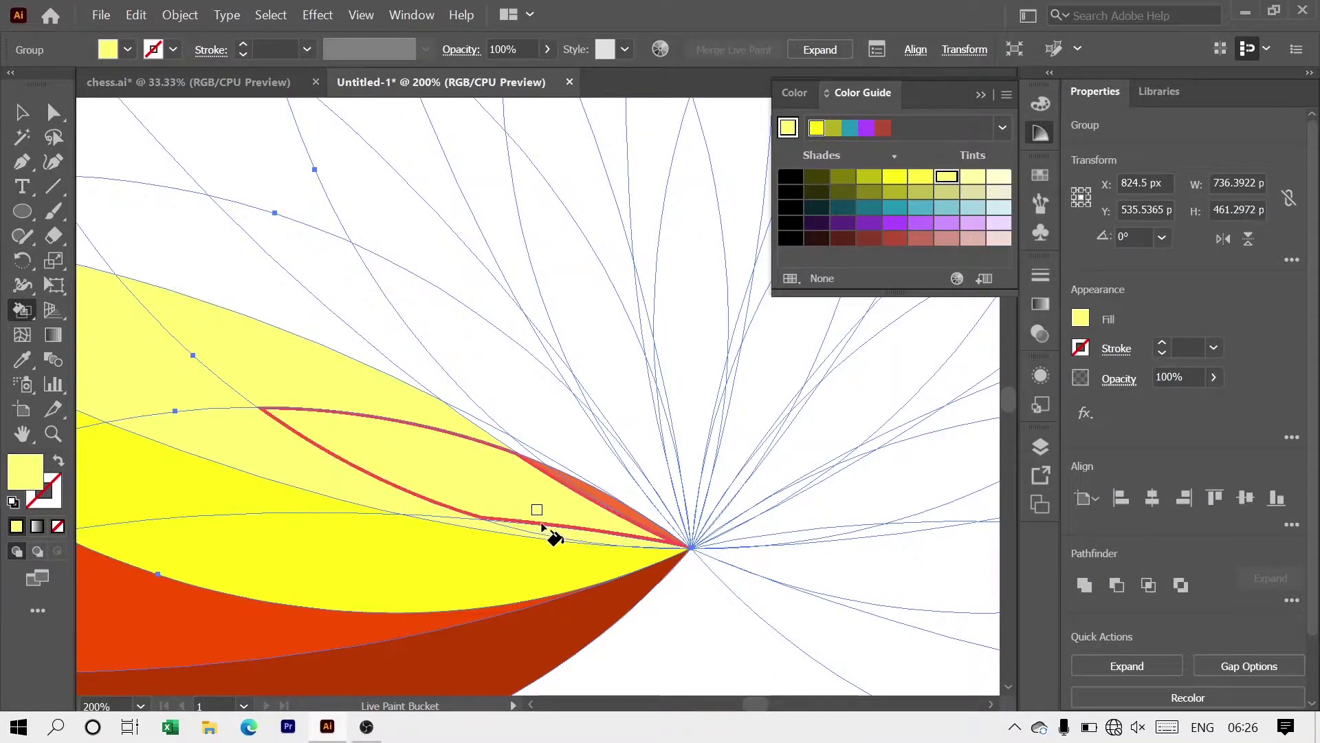
{"action": "left_click", "coordinate": [536, 457]}
{"action": "key", "text": "ctrl+z"}
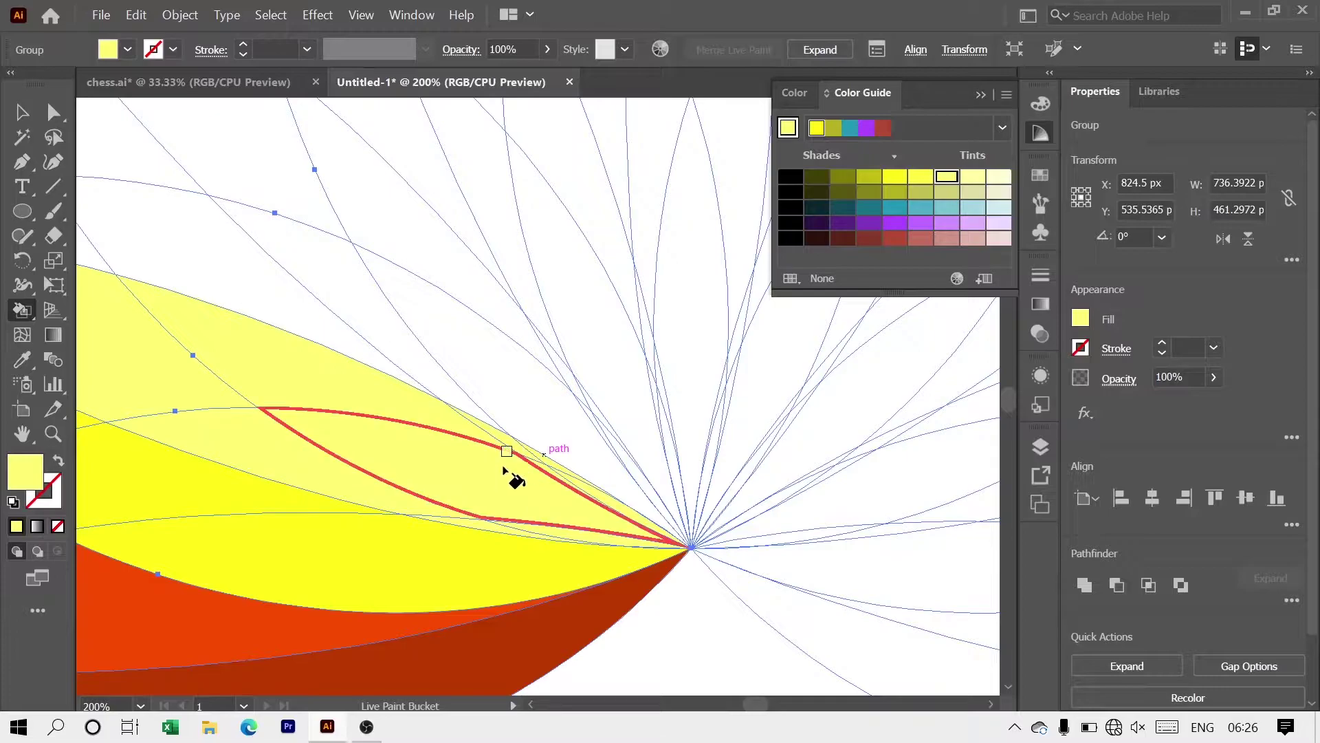
{"action": "scroll", "coordinate": [460, 446], "scroll_direction": "down", "scroll_amount": 1}
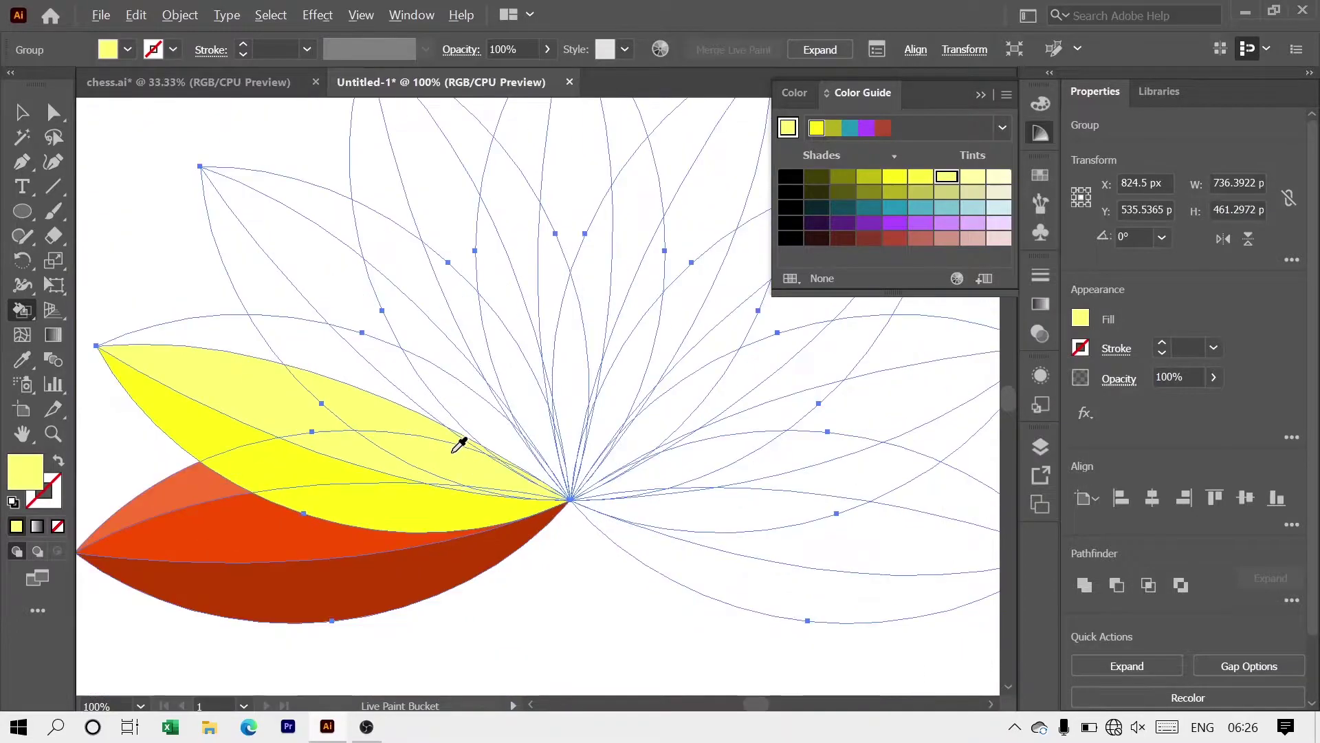
{"action": "left_click", "coordinate": [289, 358]}
{"action": "left_click", "coordinate": [423, 380]}
{"action": "scroll", "coordinate": [440, 389], "scroll_direction": "up", "scroll_amount": 2}
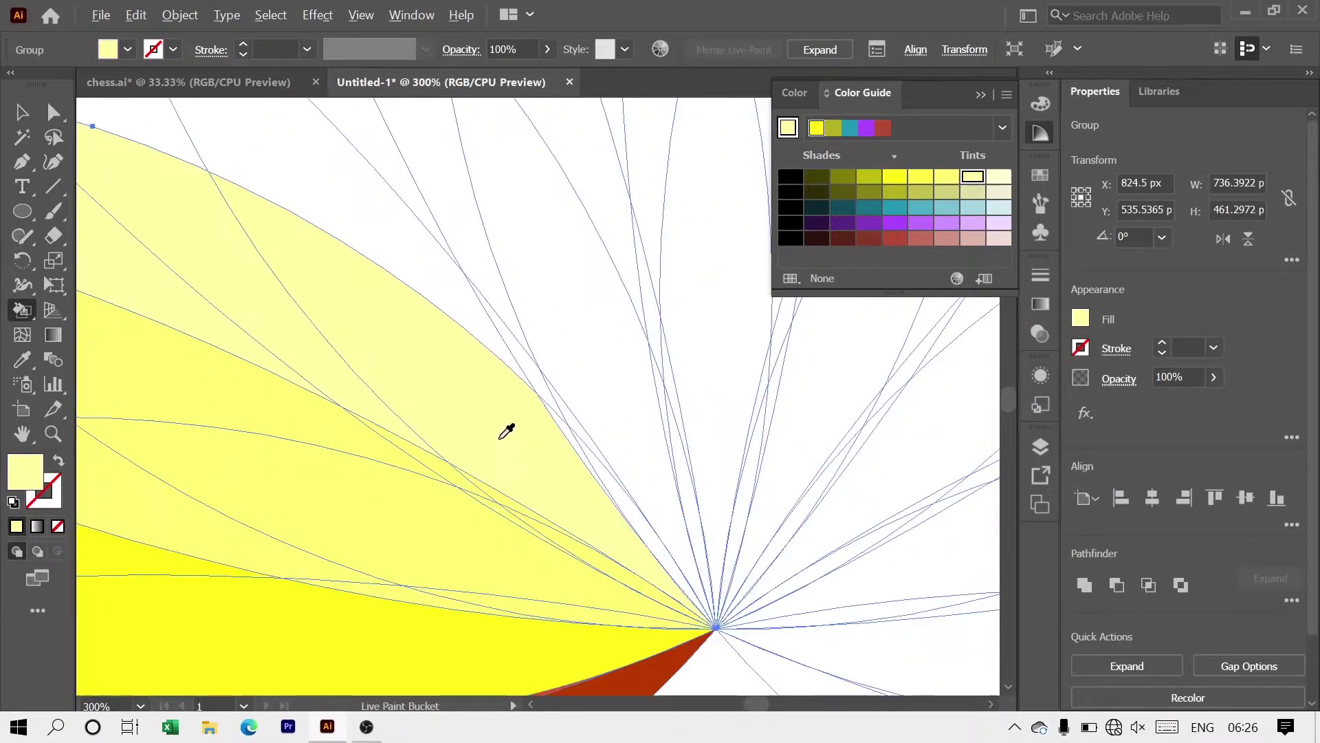
{"action": "scroll", "coordinate": [423, 426], "scroll_direction": "down", "scroll_amount": 2}
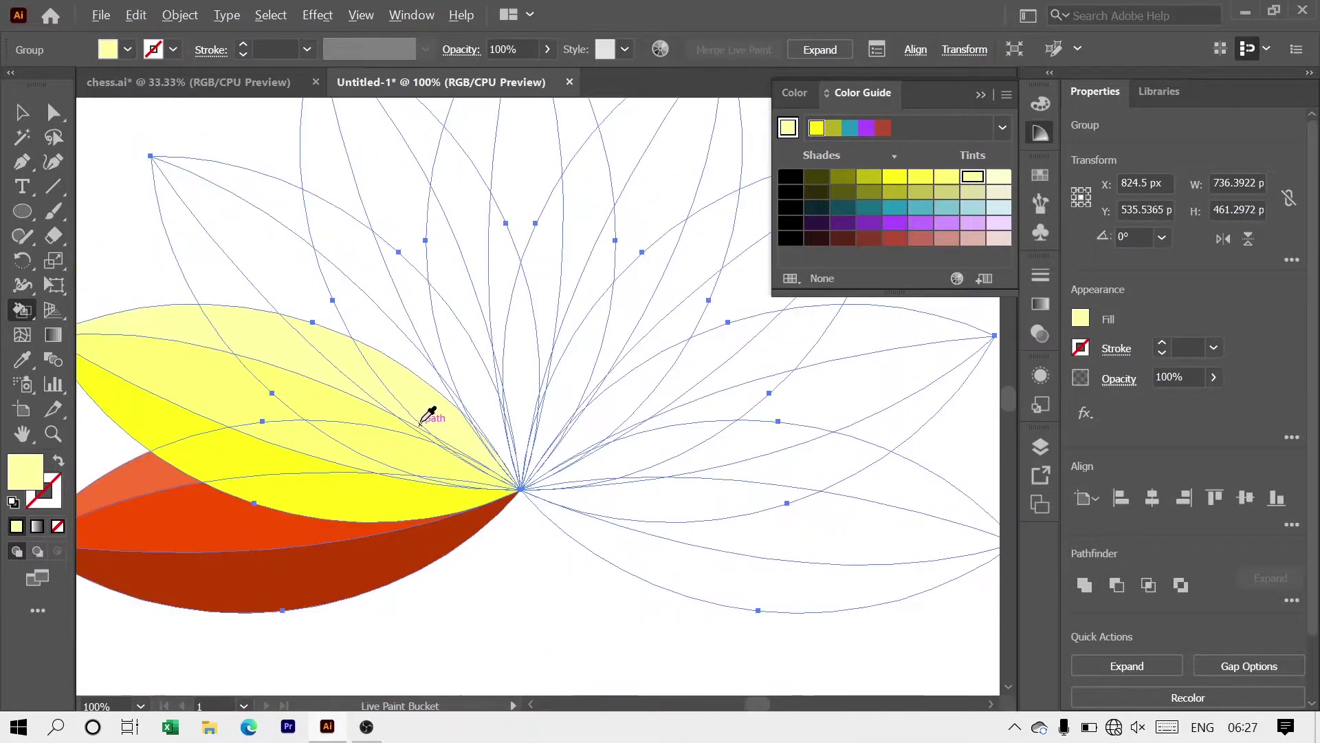
Fill the petal tip, diamond region and inner region with dark teal
{"action": "left_click", "coordinate": [869, 210]}
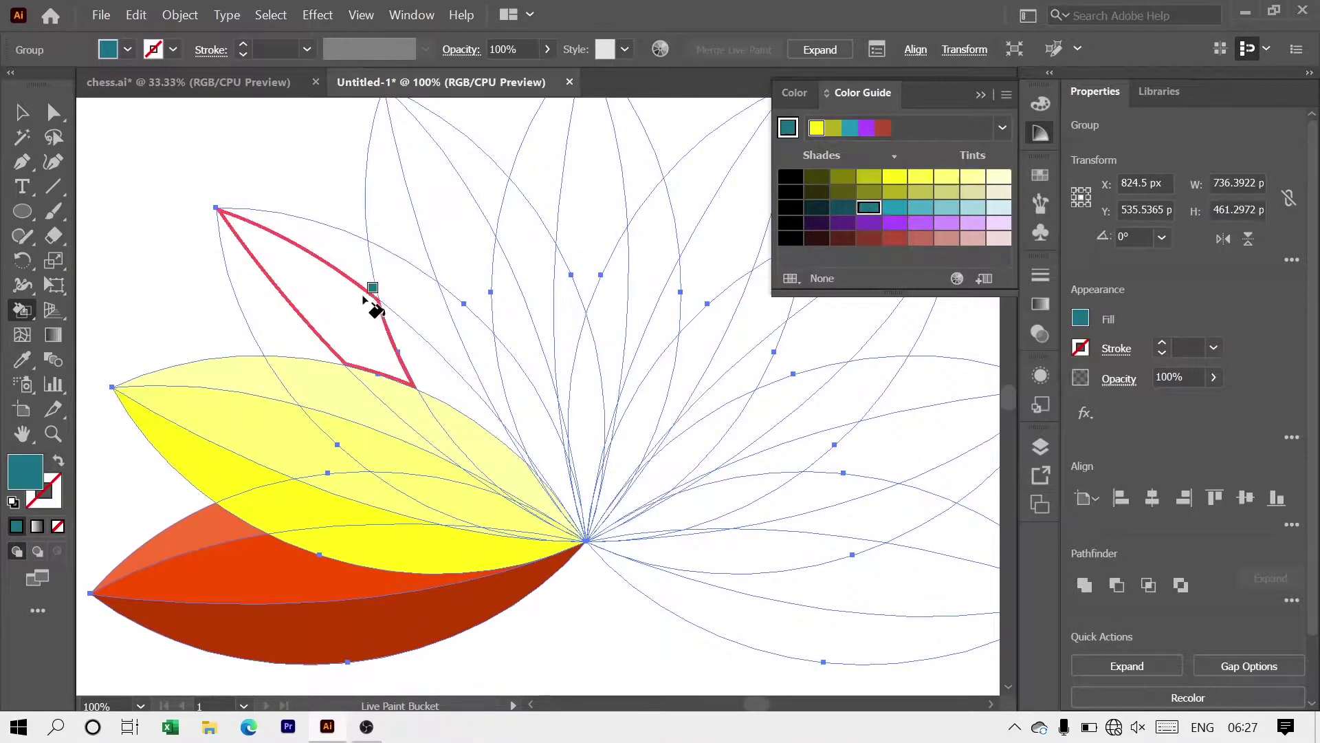
{"action": "left_click", "coordinate": [270, 283]}
{"action": "left_click", "coordinate": [350, 407]}
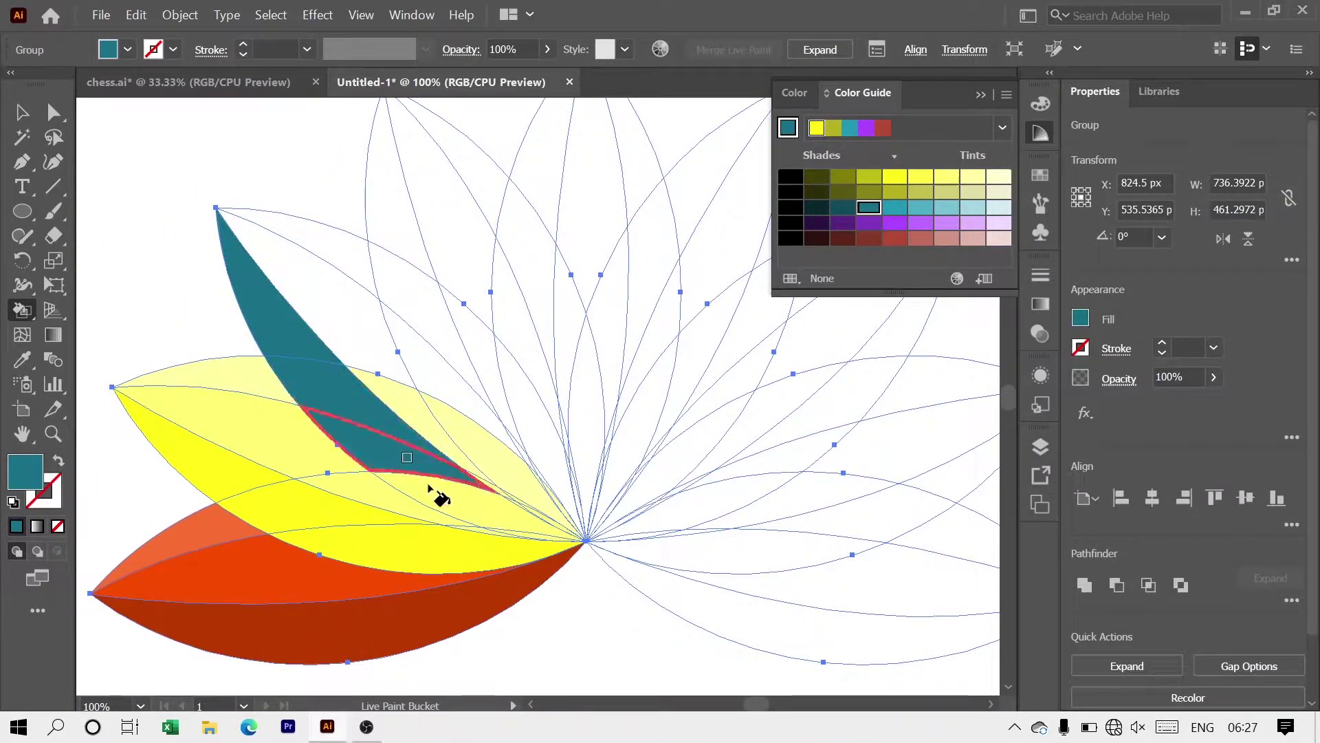
{"action": "left_click", "coordinate": [490, 491]}
{"action": "scroll", "coordinate": [505, 501], "scroll_direction": "up", "scroll_amount": 2}
{"action": "scroll", "coordinate": [392, 387], "scroll_direction": "down", "scroll_amount": 2}
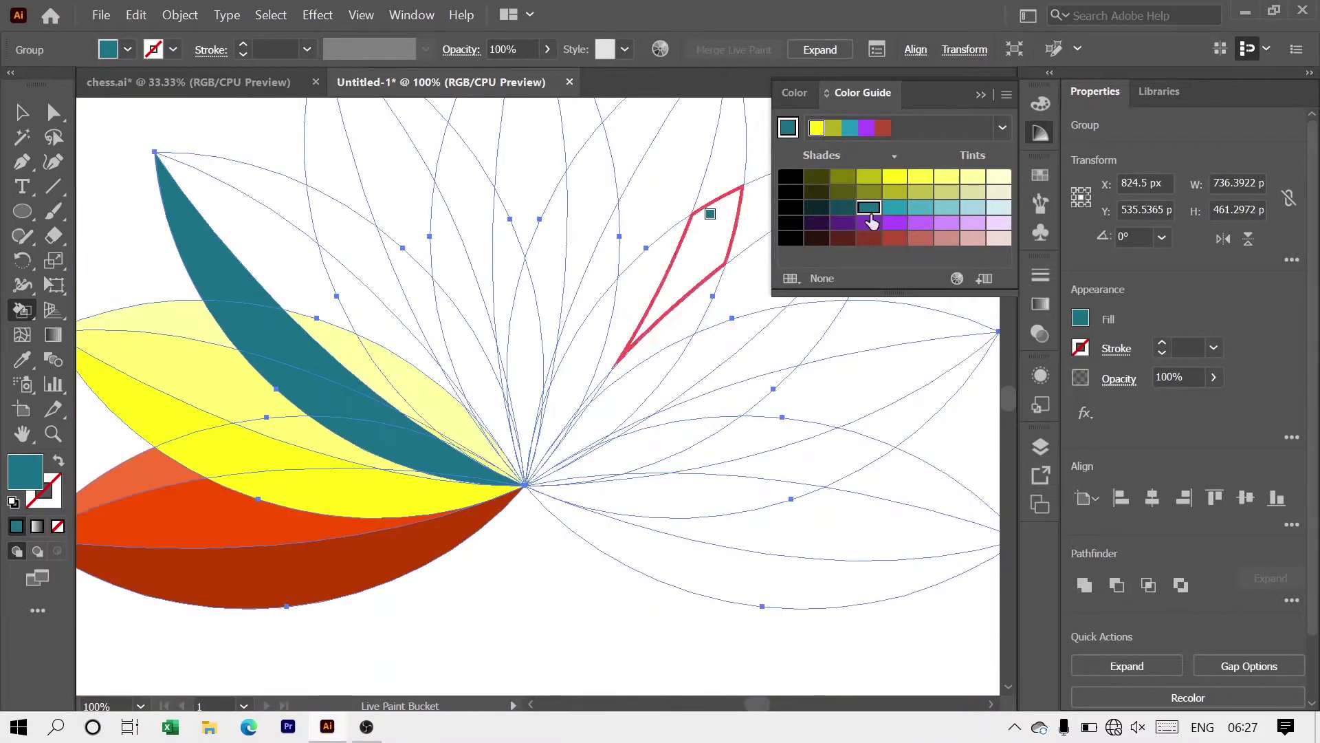
Fill the upper petal, diamond and edge sliver with a lighter teal
{"action": "left_click", "coordinate": [895, 207]}
{"action": "left_click", "coordinate": [344, 329]}
{"action": "left_click", "coordinate": [373, 314]}
{"action": "left_click", "coordinate": [421, 418]}
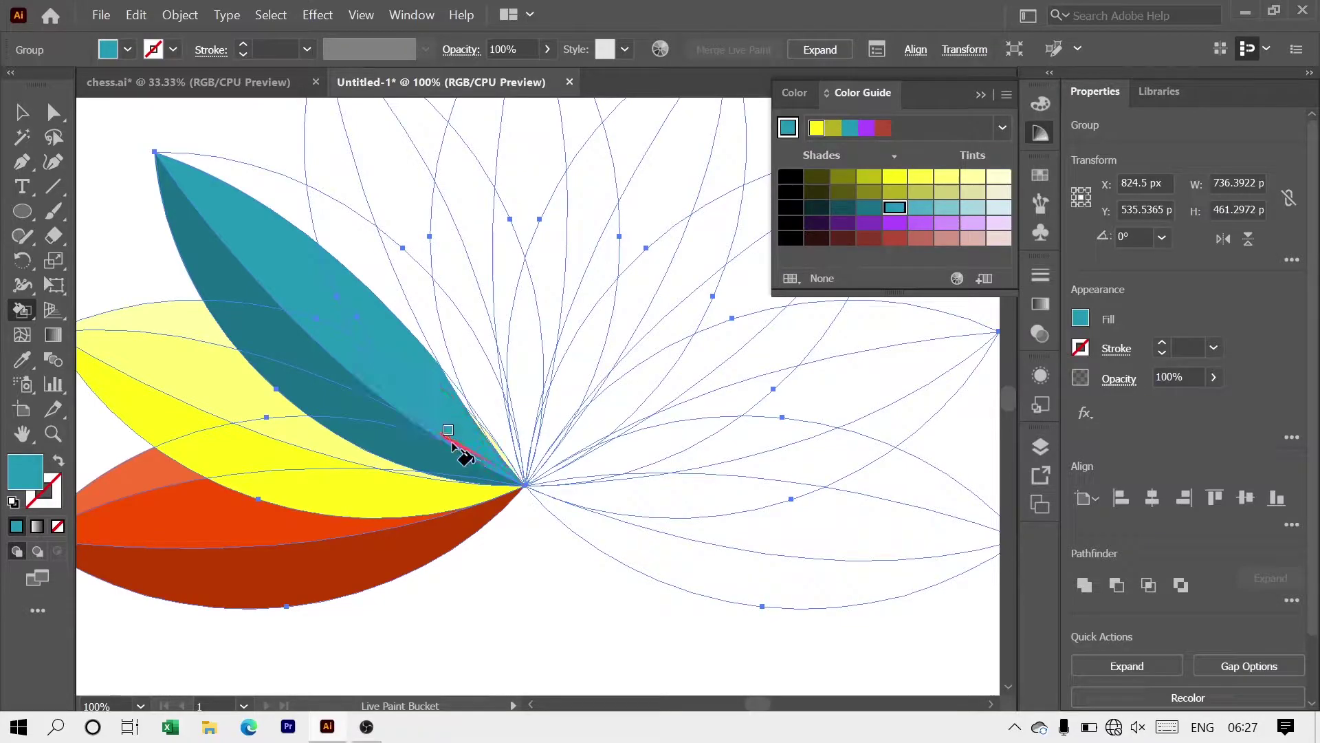
{"action": "scroll", "coordinate": [454, 390], "scroll_direction": "up", "scroll_amount": 4}
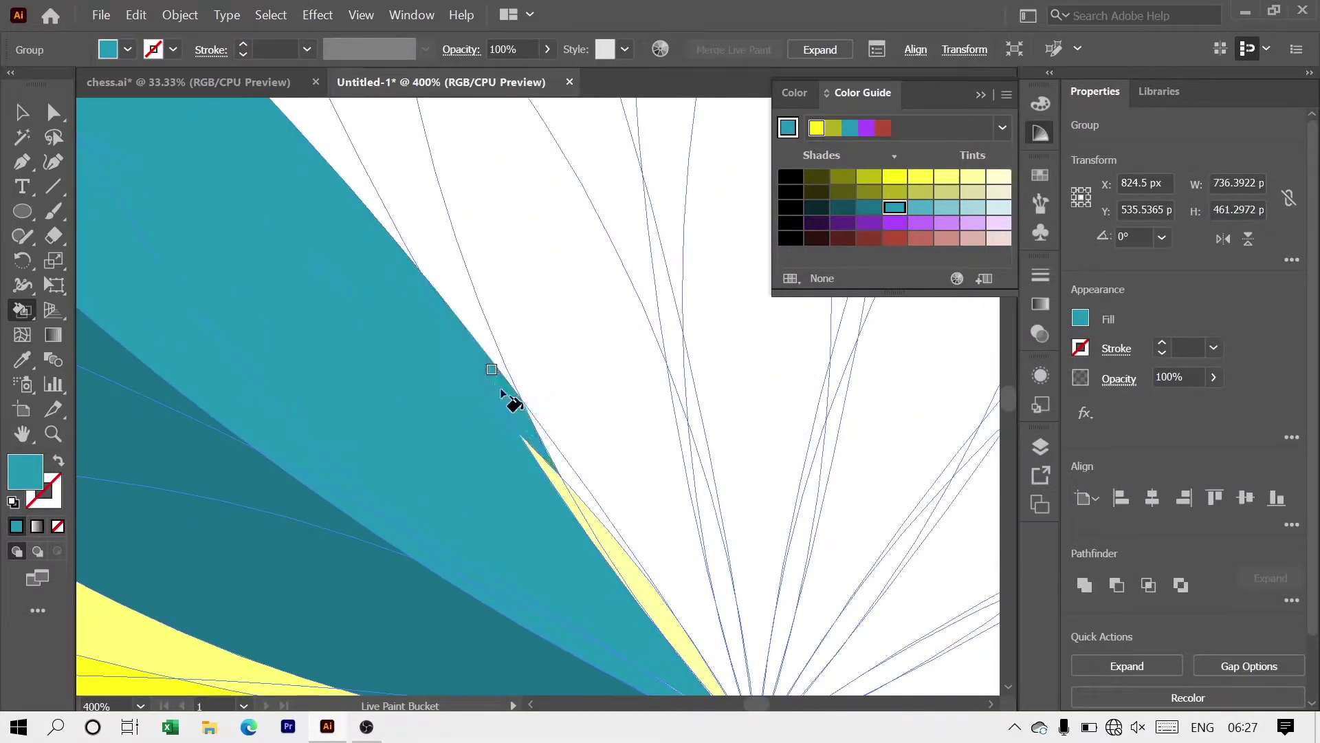
{"action": "left_click", "coordinate": [549, 472]}
{"action": "scroll", "coordinate": [548, 472], "scroll_direction": "down", "scroll_amount": 2}
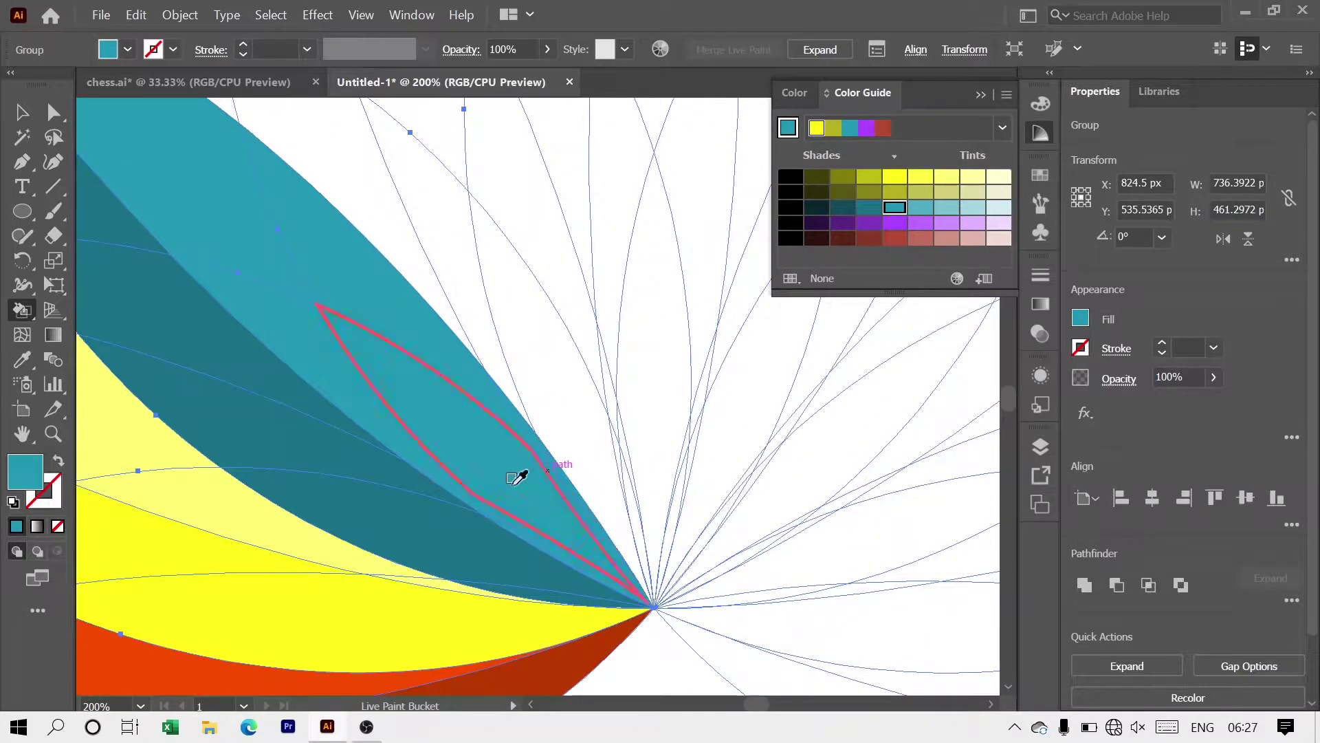
{"action": "scroll", "coordinate": [517, 476], "scroll_direction": "down", "scroll_amount": 2}
Fill the white sliver and the petal's upper faces with light teal tints
{"action": "left_click", "coordinate": [921, 207]}
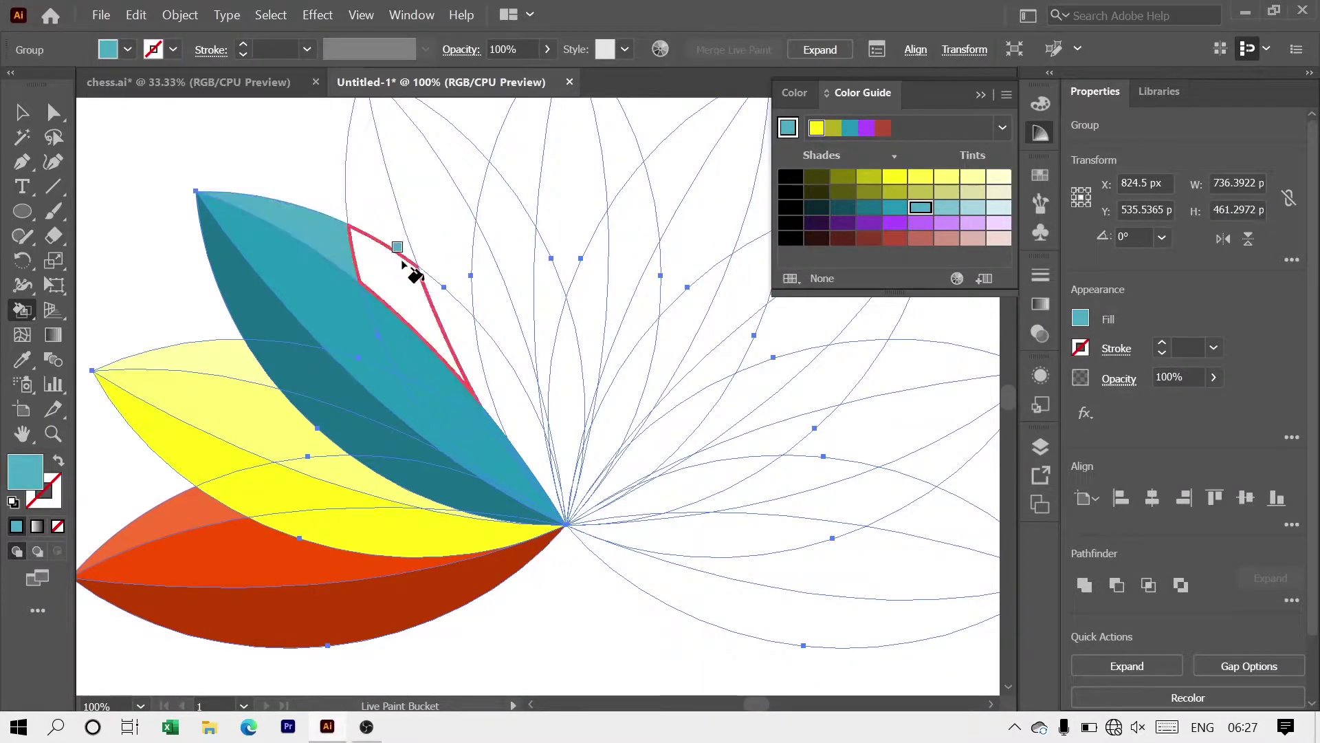
{"action": "left_click", "coordinate": [403, 264]}
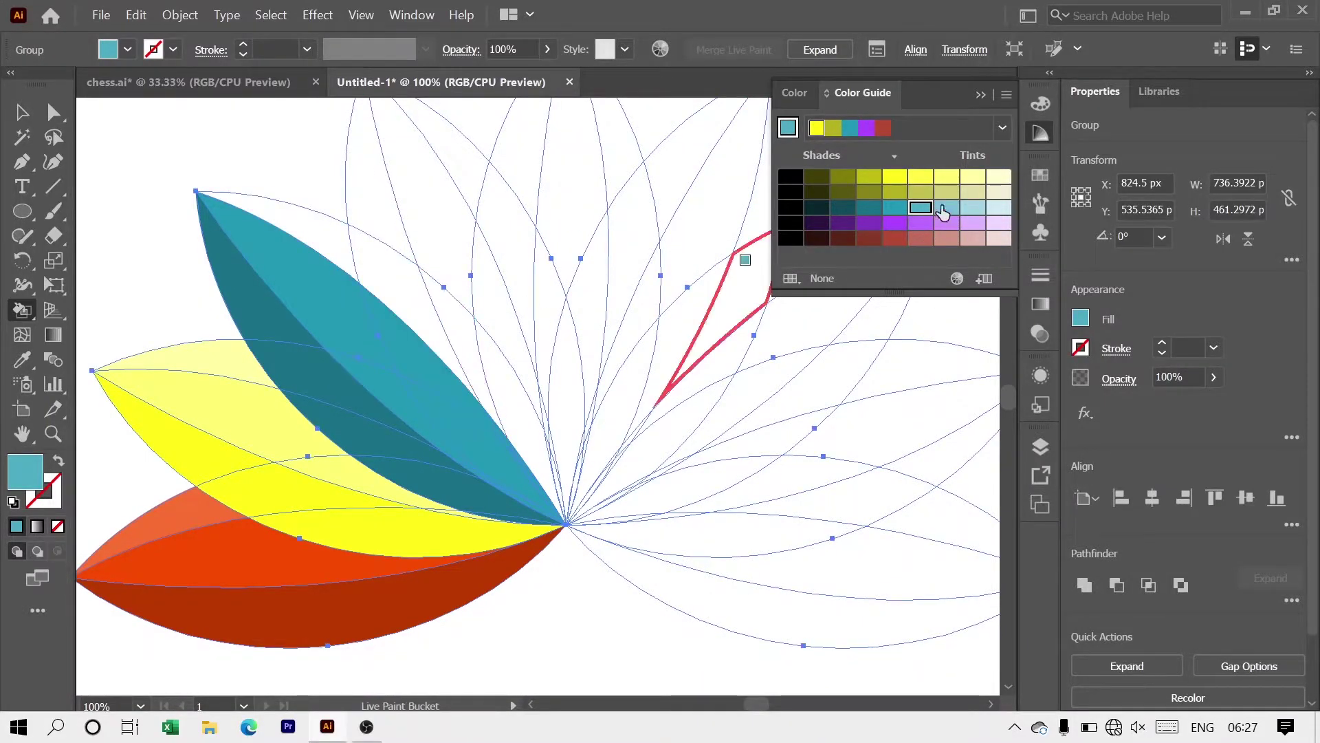
{"action": "left_click", "coordinate": [946, 207]}
{"action": "left_click", "coordinate": [333, 257]}
{"action": "left_click", "coordinate": [509, 383]}
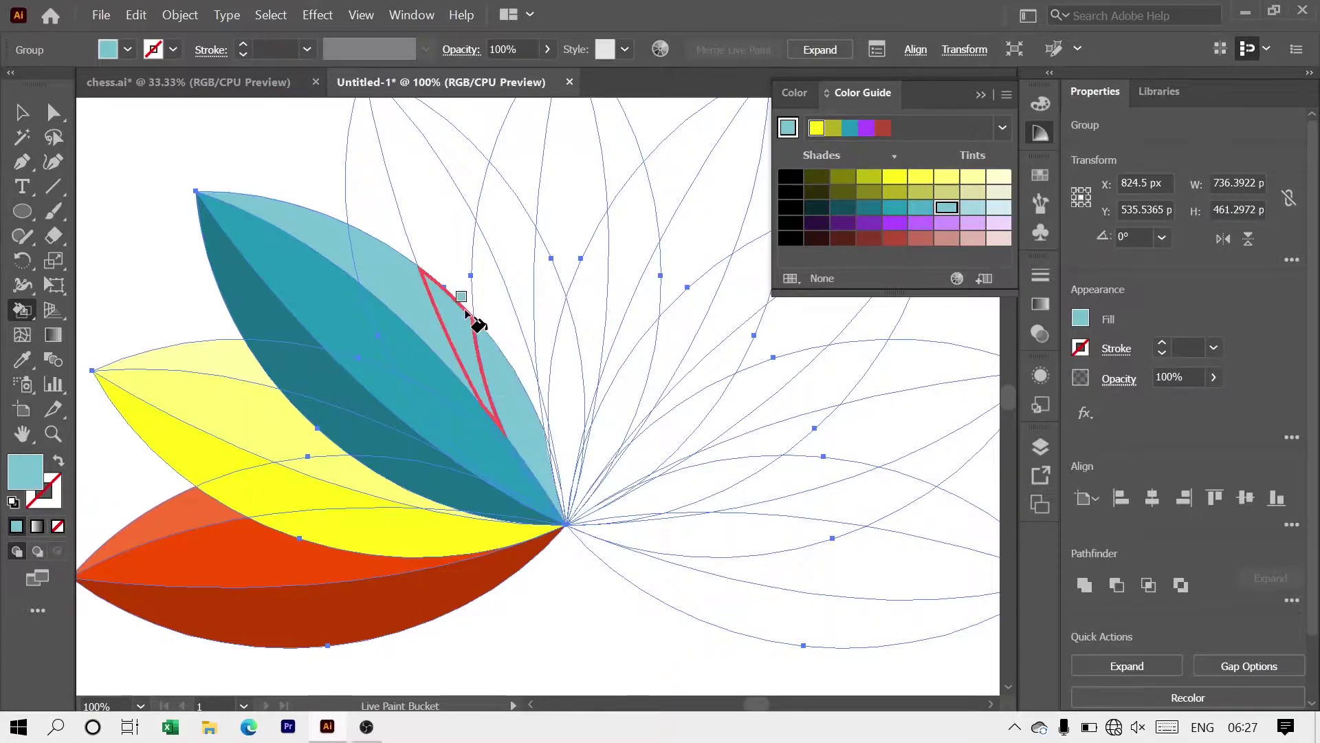
{"action": "scroll", "coordinate": [584, 475], "scroll_direction": "up", "scroll_amount": 3}
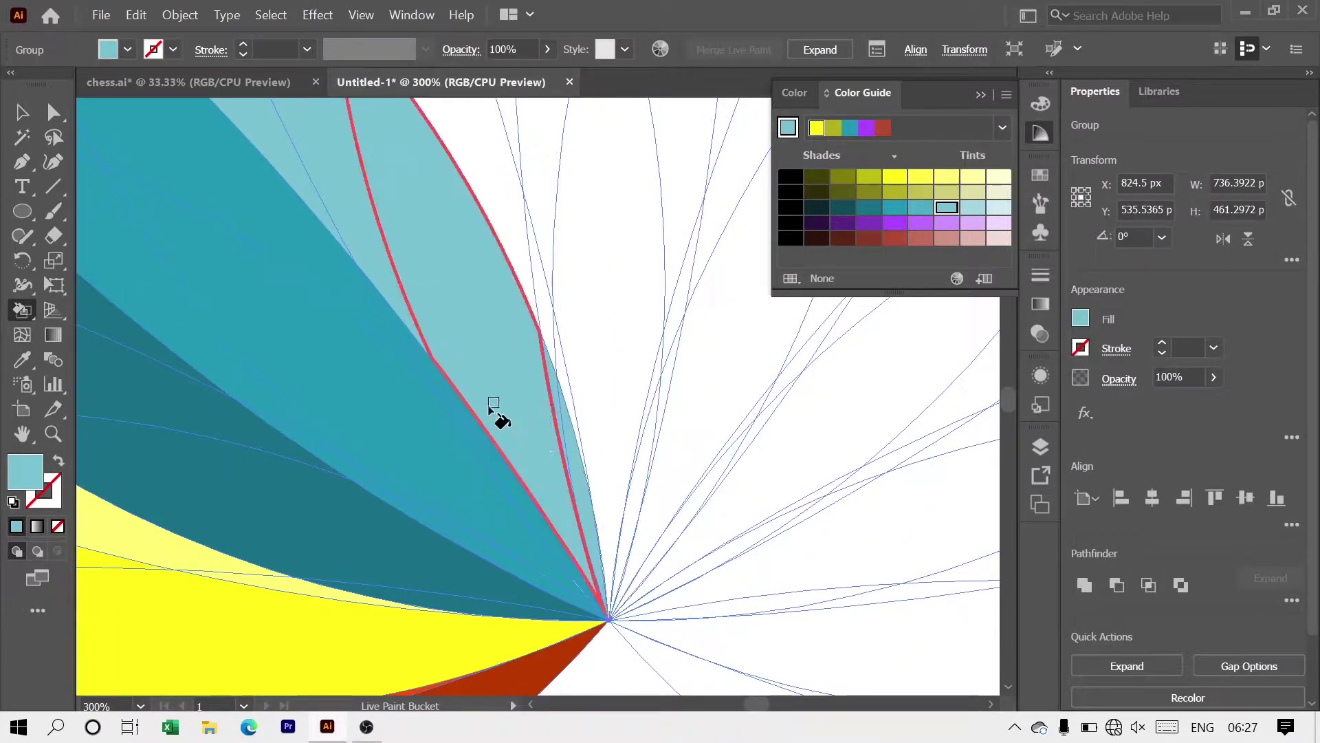
{"action": "scroll", "coordinate": [496, 413], "scroll_direction": "down", "scroll_amount": 3}
{"action": "scroll", "coordinate": [447, 392], "scroll_direction": "down", "scroll_amount": 1}
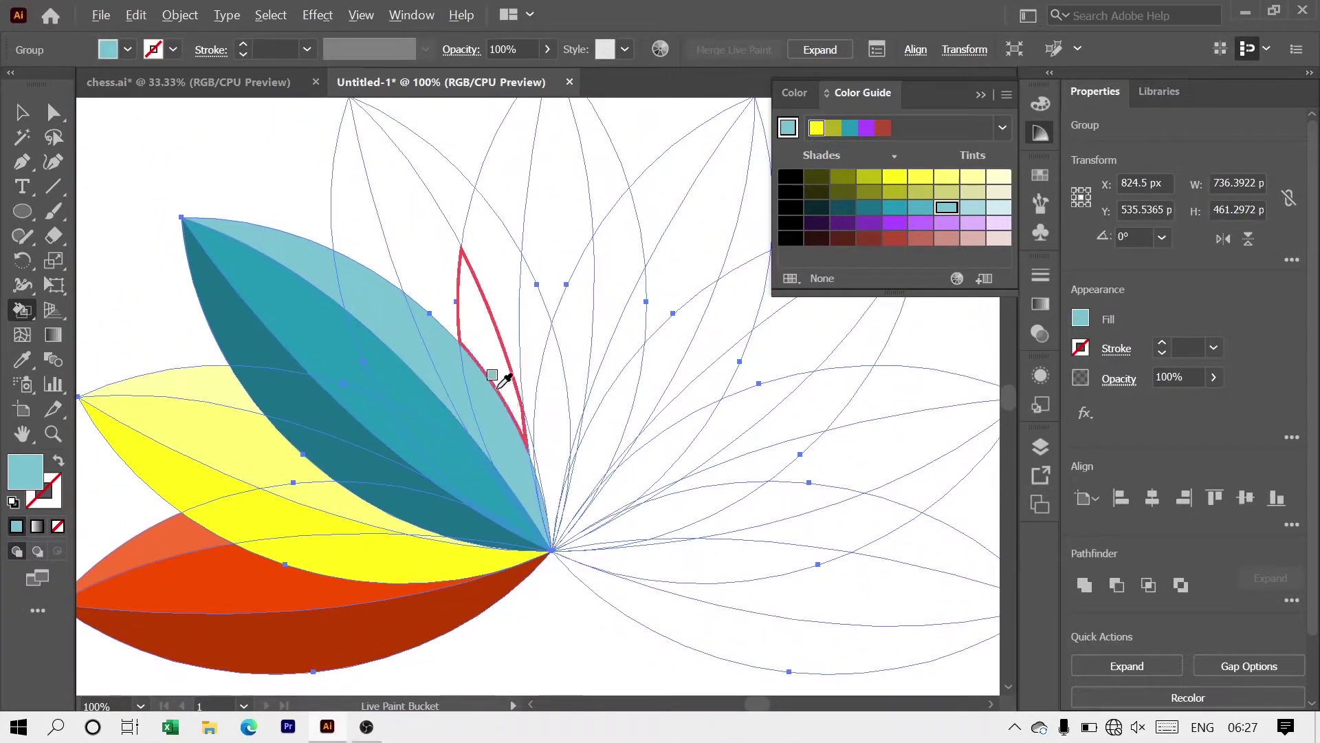
{"action": "scroll", "coordinate": [505, 374], "scroll_direction": "down", "scroll_amount": 1}
{"action": "scroll", "coordinate": [499, 377], "scroll_direction": "up", "scroll_amount": 1}
{"action": "scroll", "coordinate": [516, 389], "scroll_direction": "up", "scroll_amount": 2}
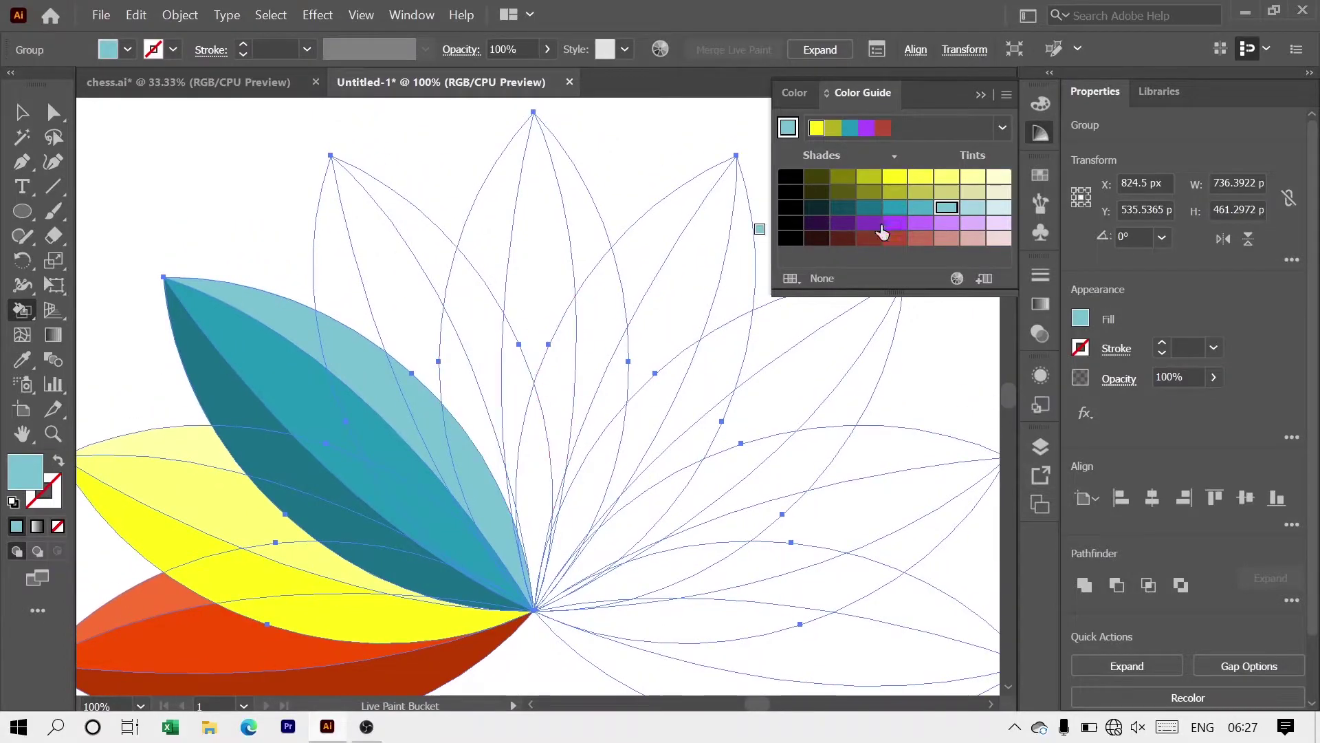
Fill the upper and inner faces of the next petal dark purple
{"action": "left_click", "coordinate": [855, 232]}
{"action": "left_click", "coordinate": [342, 285]}
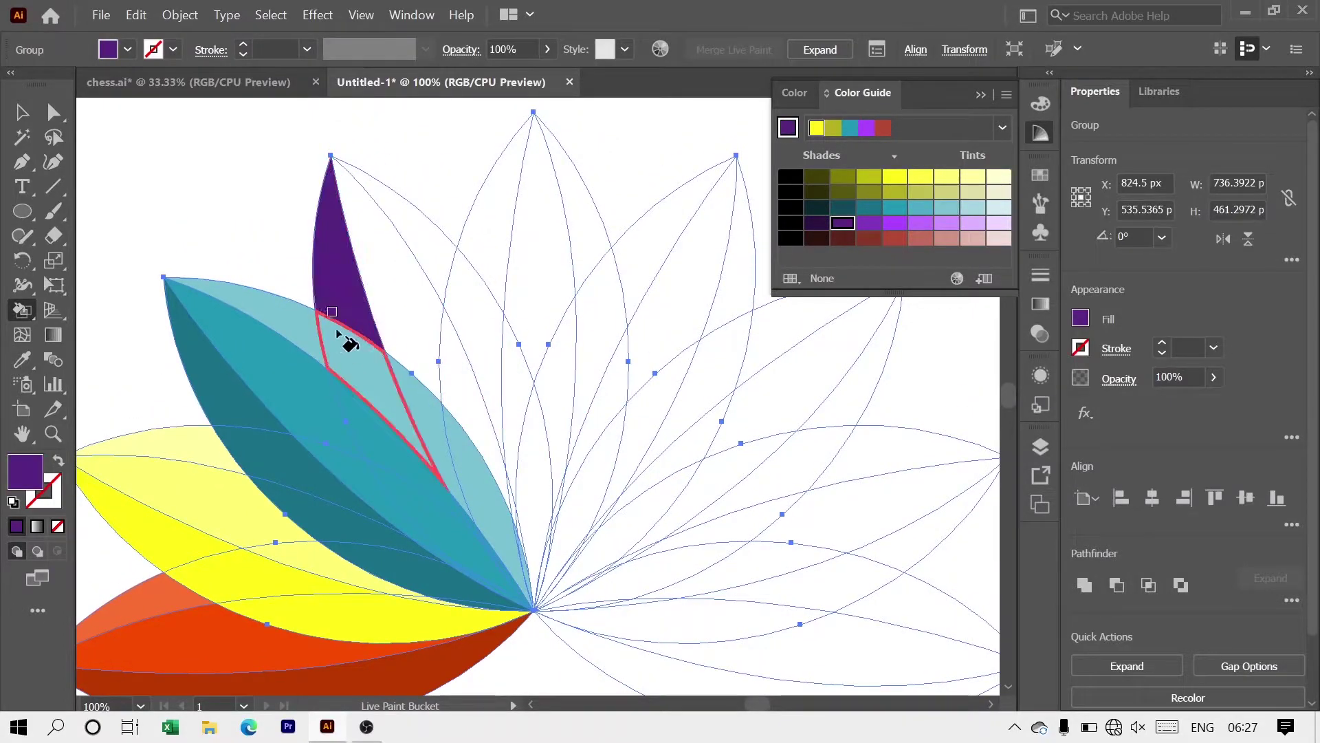
{"action": "left_click", "coordinate": [358, 371]}
{"action": "left_click", "coordinate": [419, 506]}
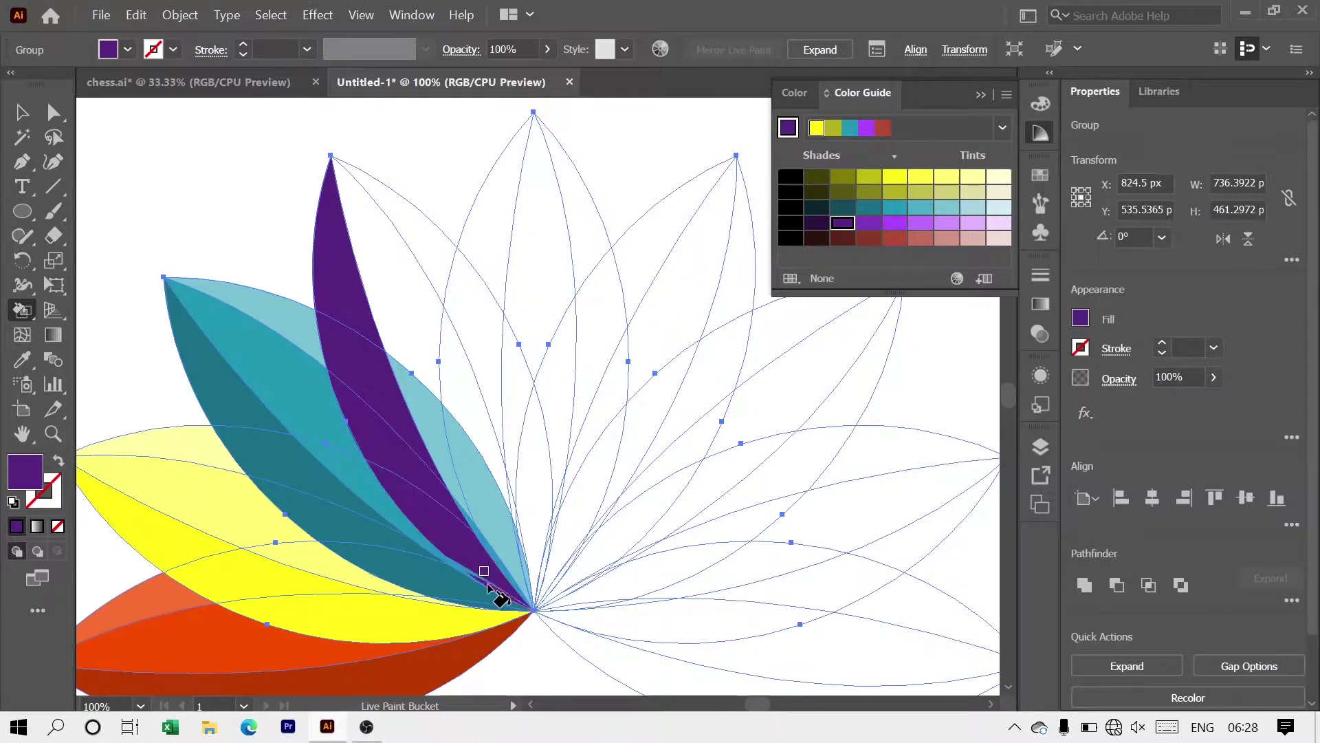
{"action": "scroll", "coordinate": [482, 581], "scroll_direction": "up", "scroll_amount": 1}
{"action": "scroll", "coordinate": [444, 478], "scroll_direction": "down", "scroll_amount": 1}
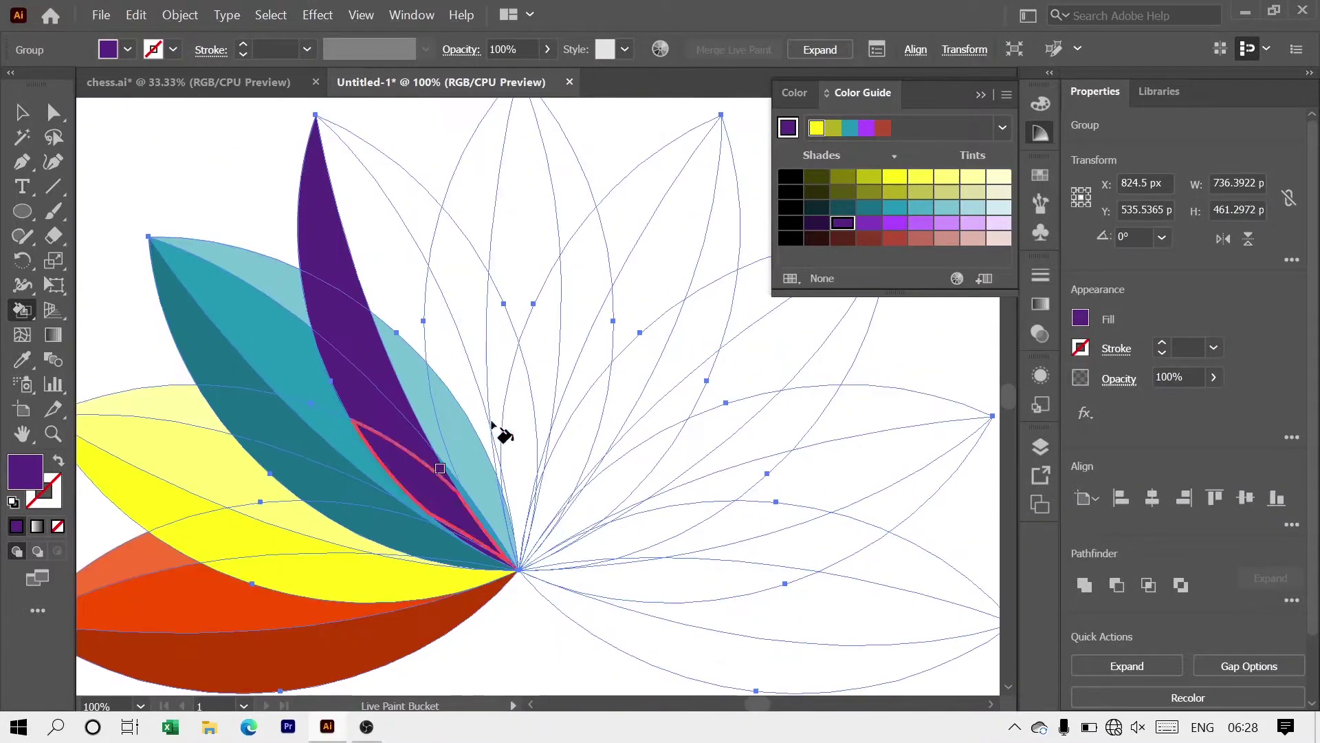
Fill the petal's white faces and edge slivers bright purple
{"action": "left_click", "coordinate": [869, 222]}
{"action": "left_click", "coordinate": [374, 220]}
{"action": "left_click", "coordinate": [413, 369]}
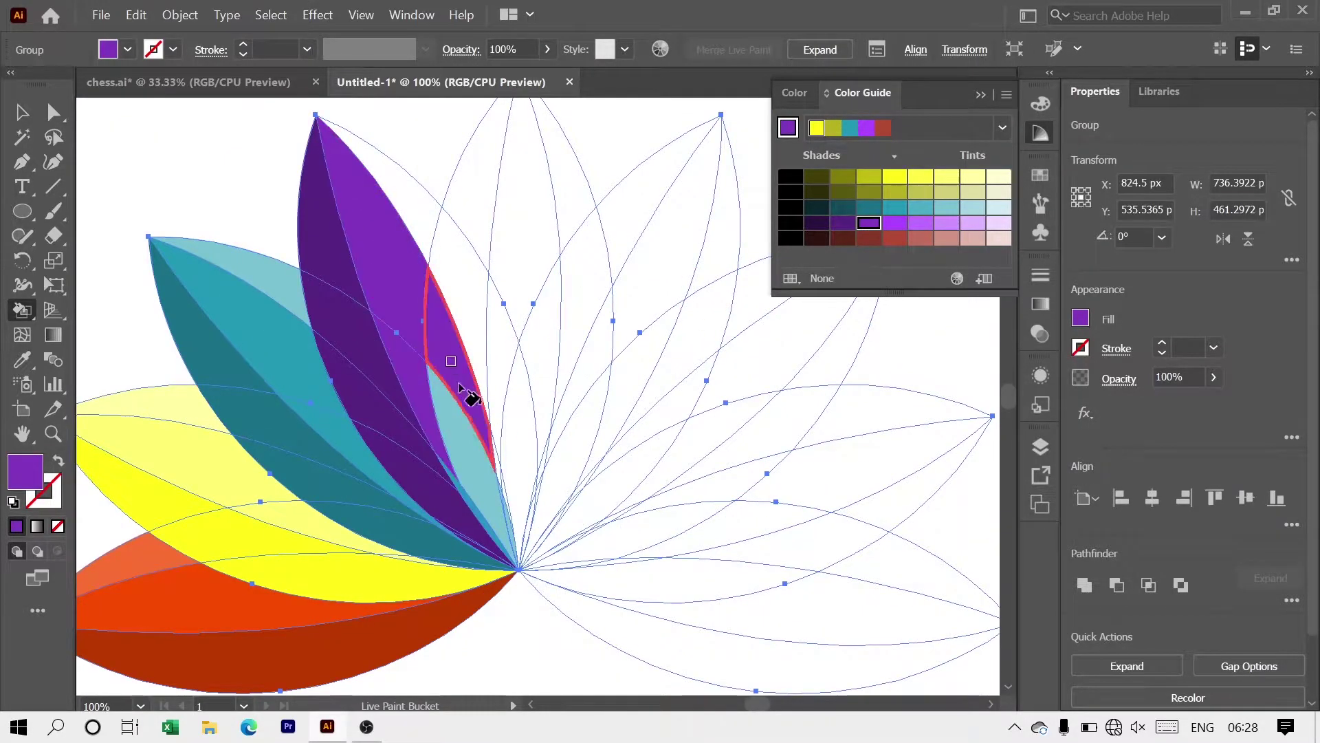
{"action": "left_click", "coordinate": [465, 392]}
{"action": "scroll", "coordinate": [481, 509], "scroll_direction": "up", "scroll_amount": 2}
{"action": "left_click", "coordinate": [421, 469]}
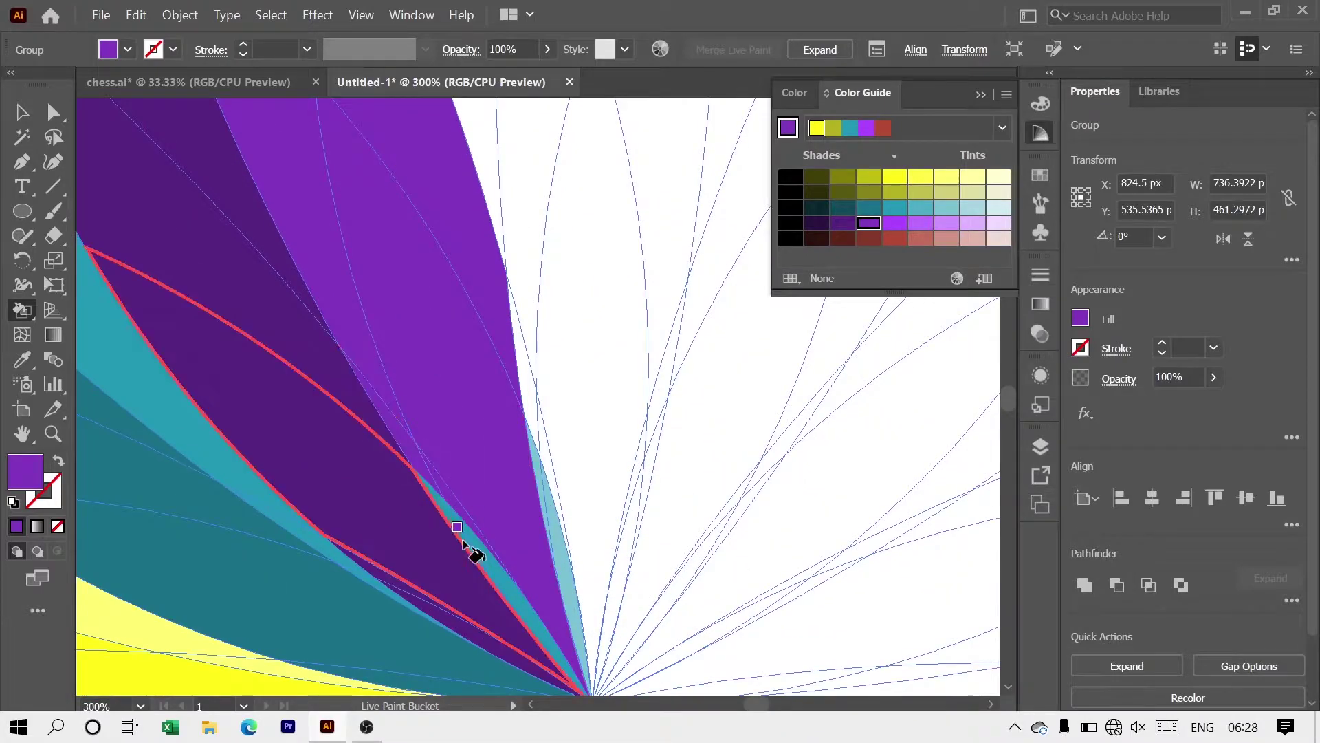
{"action": "left_click", "coordinate": [481, 550]}
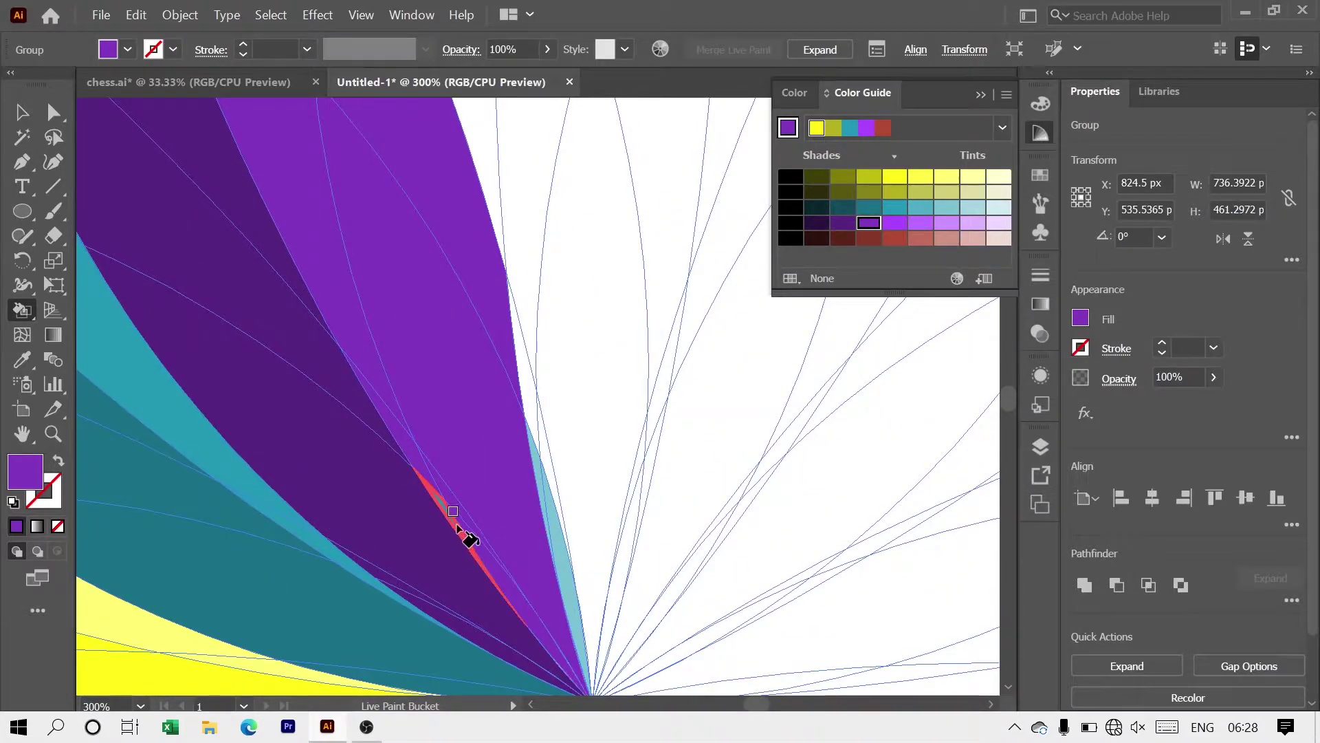
{"action": "left_click", "coordinate": [529, 413]}
{"action": "scroll", "coordinate": [561, 550], "scroll_direction": "down", "scroll_amount": 2}
{"action": "scroll", "coordinate": [486, 430], "scroll_direction": "down", "scroll_amount": 1}
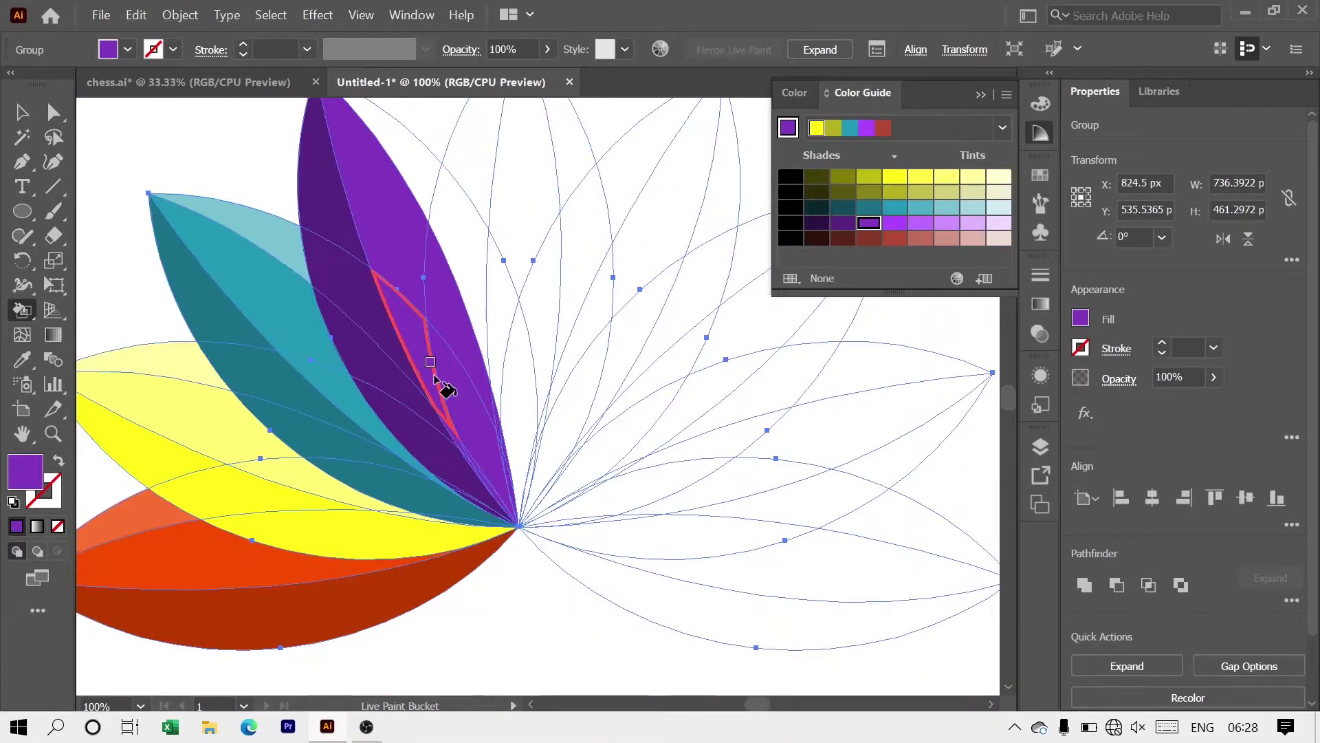
Fill the petal's upper-right and lower-right parts light purple
{"action": "left_click", "coordinate": [897, 224]}
{"action": "left_click", "coordinate": [495, 261]}
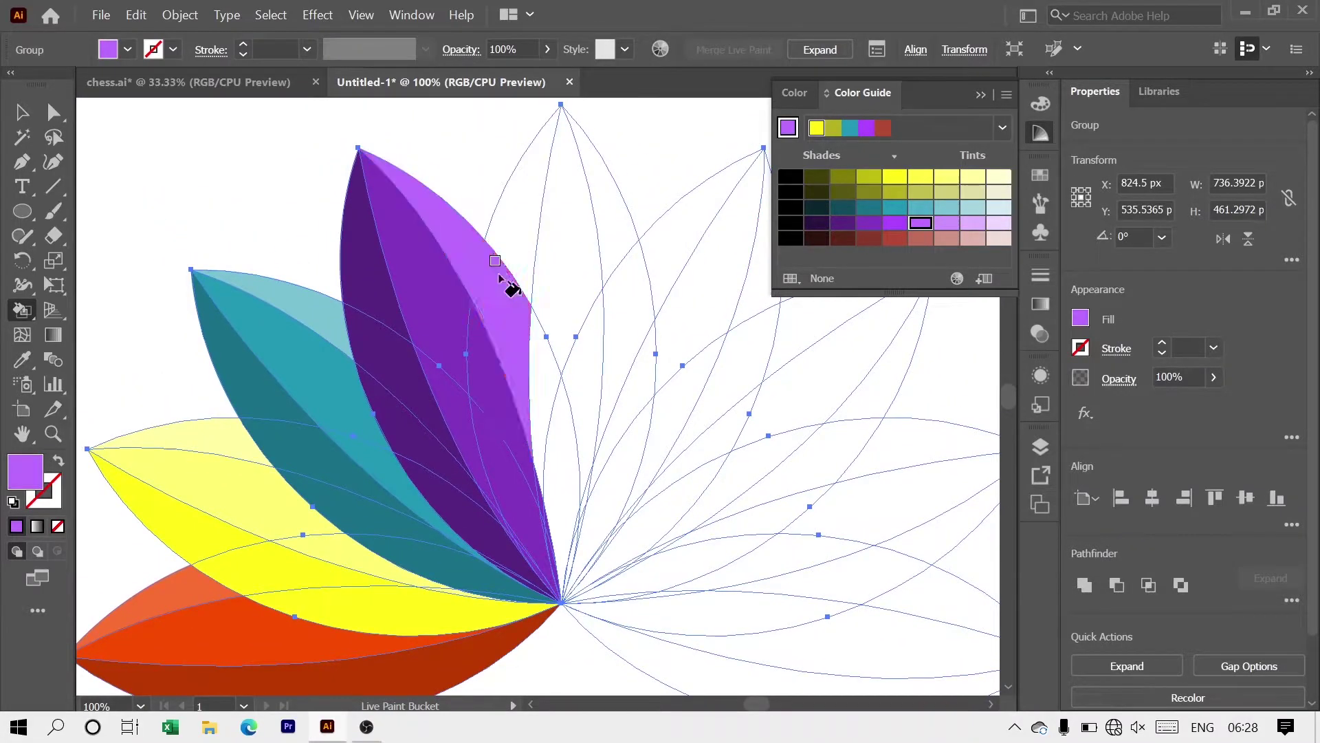
{"action": "left_click", "coordinate": [560, 409]}
{"action": "scroll", "coordinate": [562, 410], "scroll_direction": "up", "scroll_amount": 2}
{"action": "scroll", "coordinate": [581, 456], "scroll_direction": "down", "scroll_amount": 1}
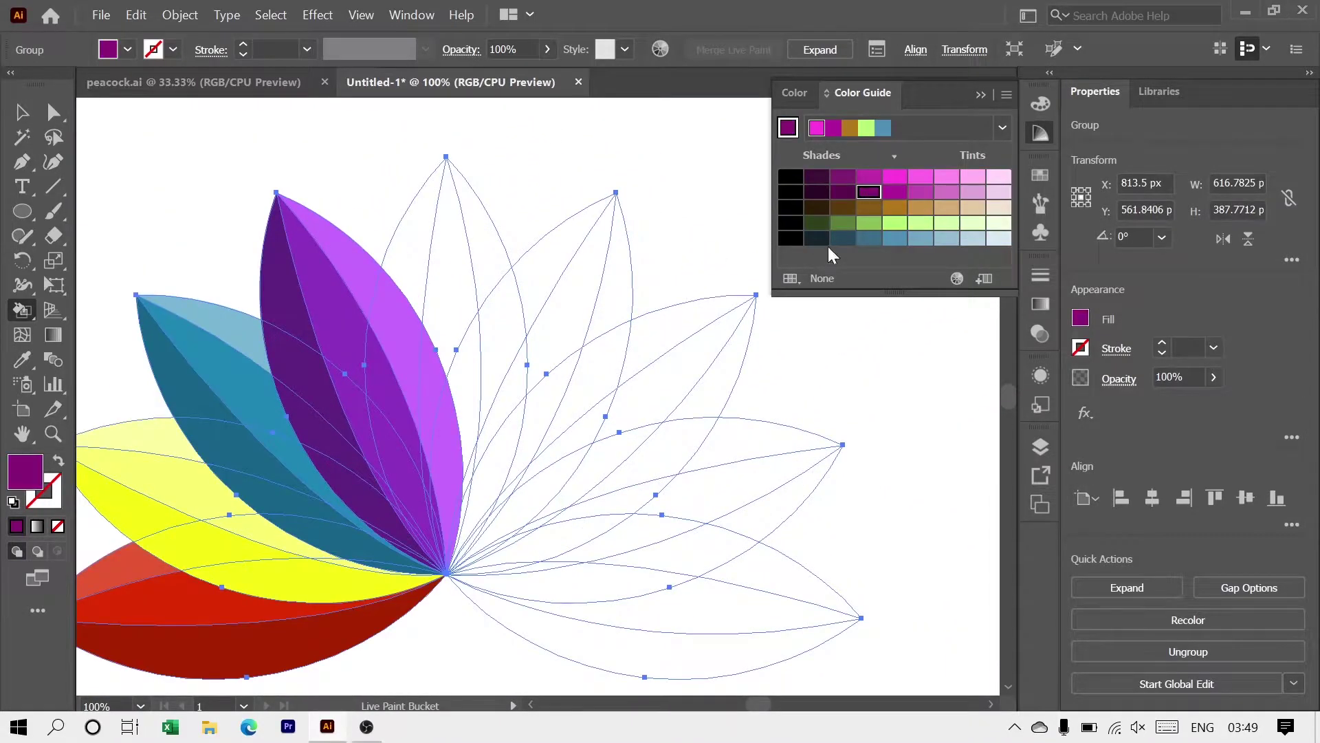
Fill two narrow faces of the central petal dark purple
{"action": "left_click", "coordinate": [412, 241]}
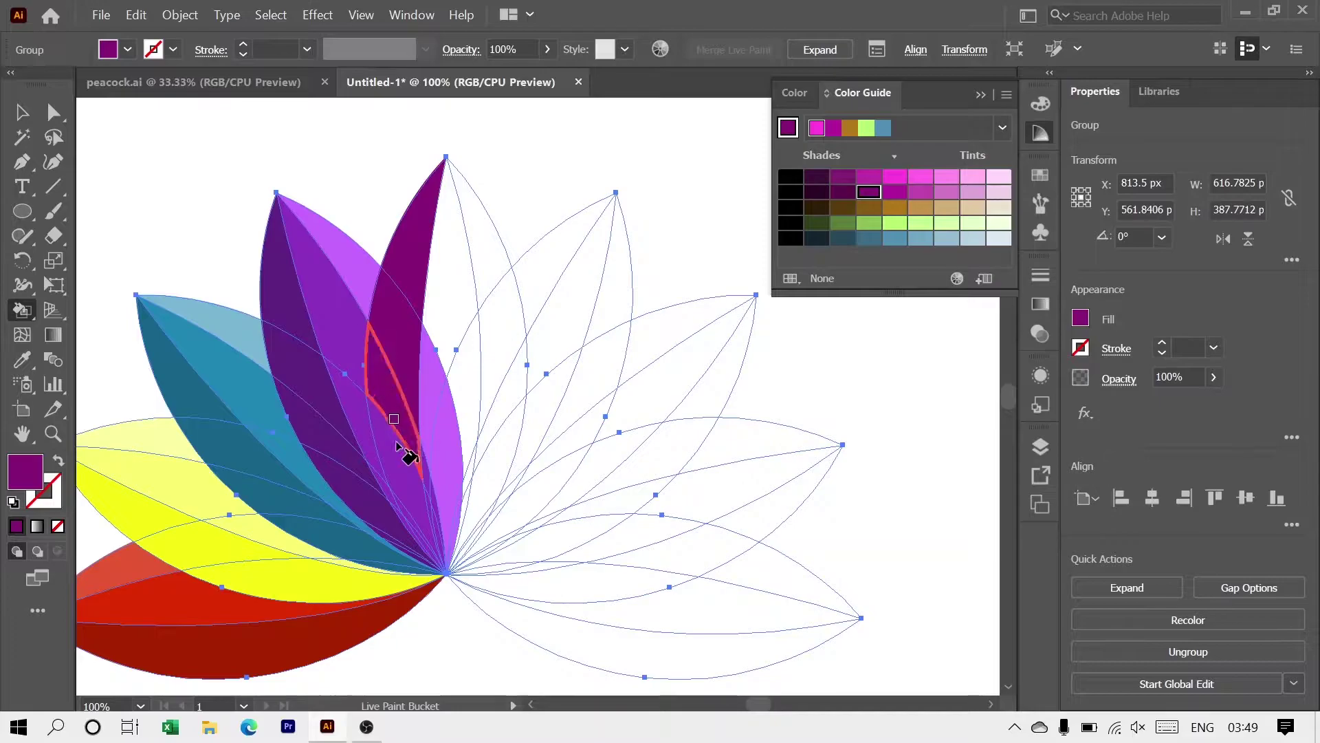
{"action": "left_click", "coordinate": [404, 498]}
{"action": "scroll", "coordinate": [434, 543], "scroll_direction": "up", "scroll_amount": 3, "text": "alt"}
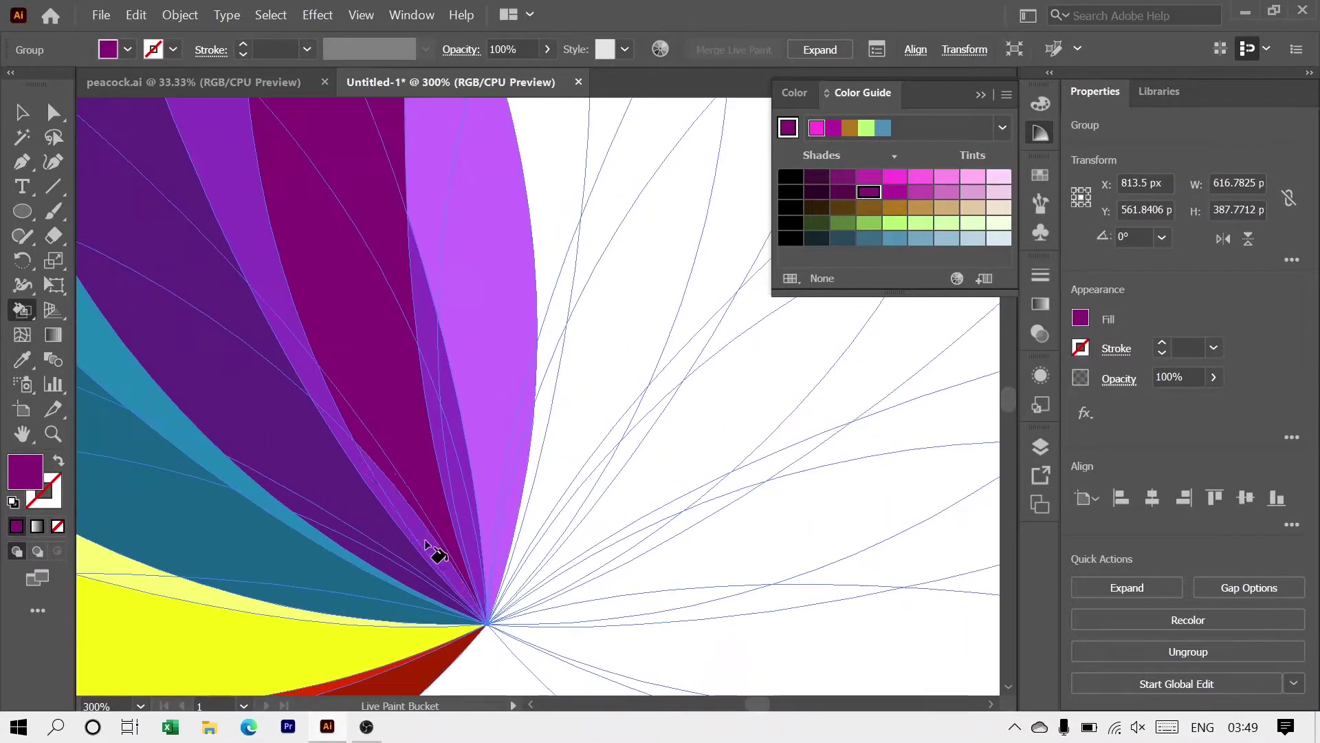
{"action": "scroll", "coordinate": [460, 434], "scroll_direction": "down", "scroll_amount": 3, "text": "alt"}
{"action": "left_click_drag", "start_coordinate": [442, 354], "coordinate": [448, 407]}
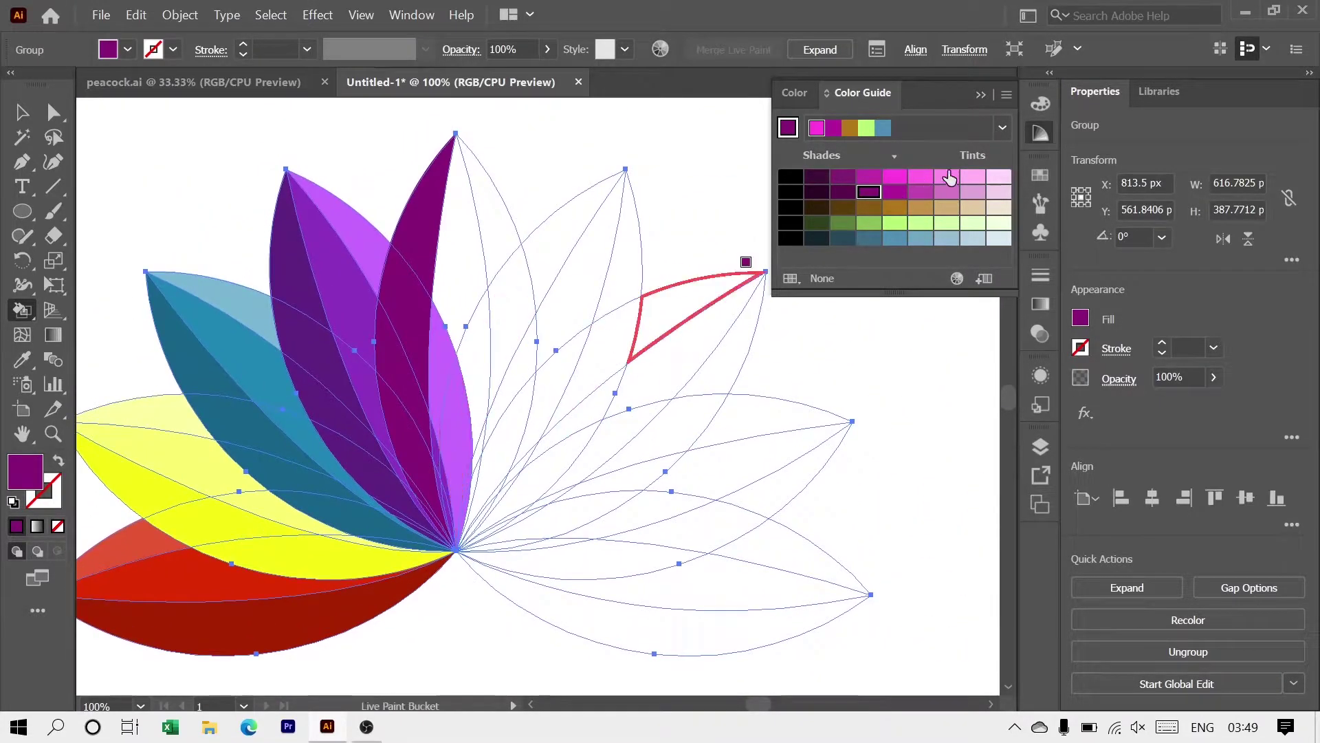
Paint the central petal's right face and inner light-purple face magenta
{"action": "left_click", "coordinate": [896, 193]}
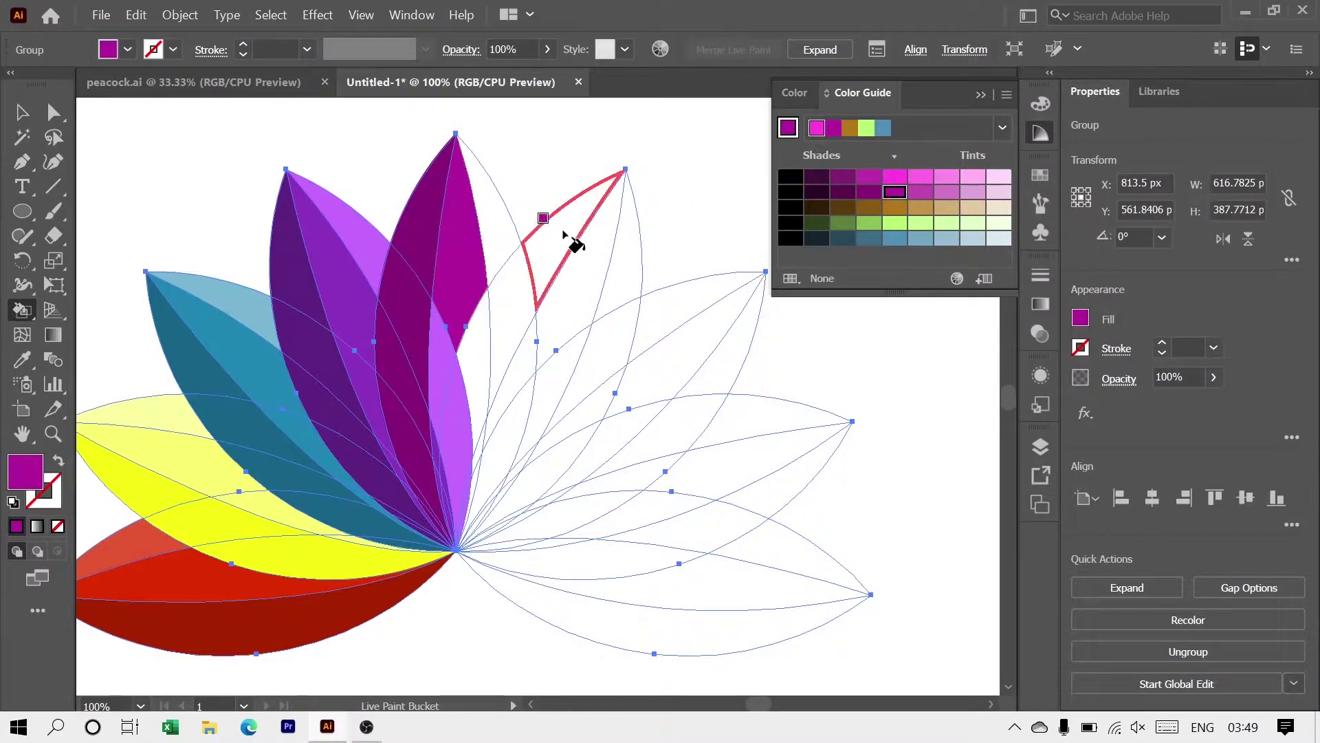
{"action": "left_click", "coordinate": [457, 361]}
{"action": "left_click", "coordinate": [473, 420]}
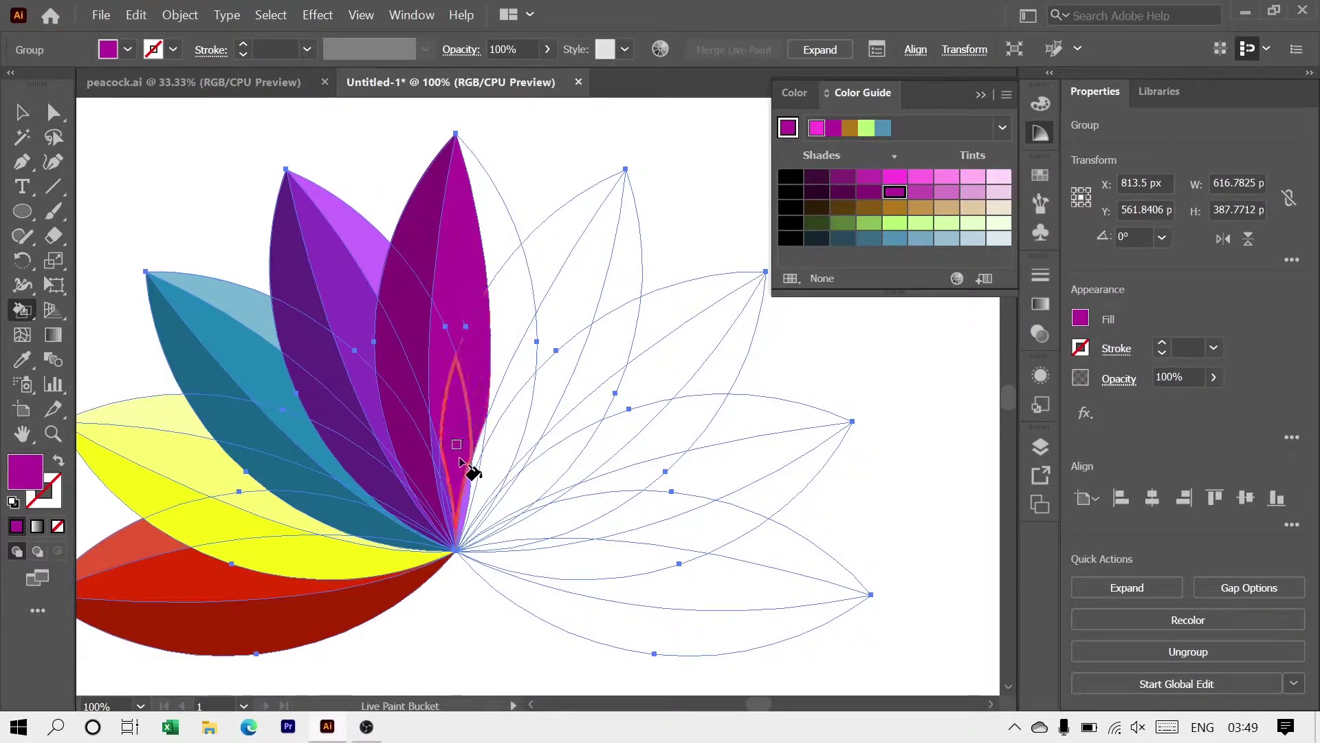
{"action": "scroll", "coordinate": [460, 461], "scroll_direction": "up", "scroll_amount": 2}
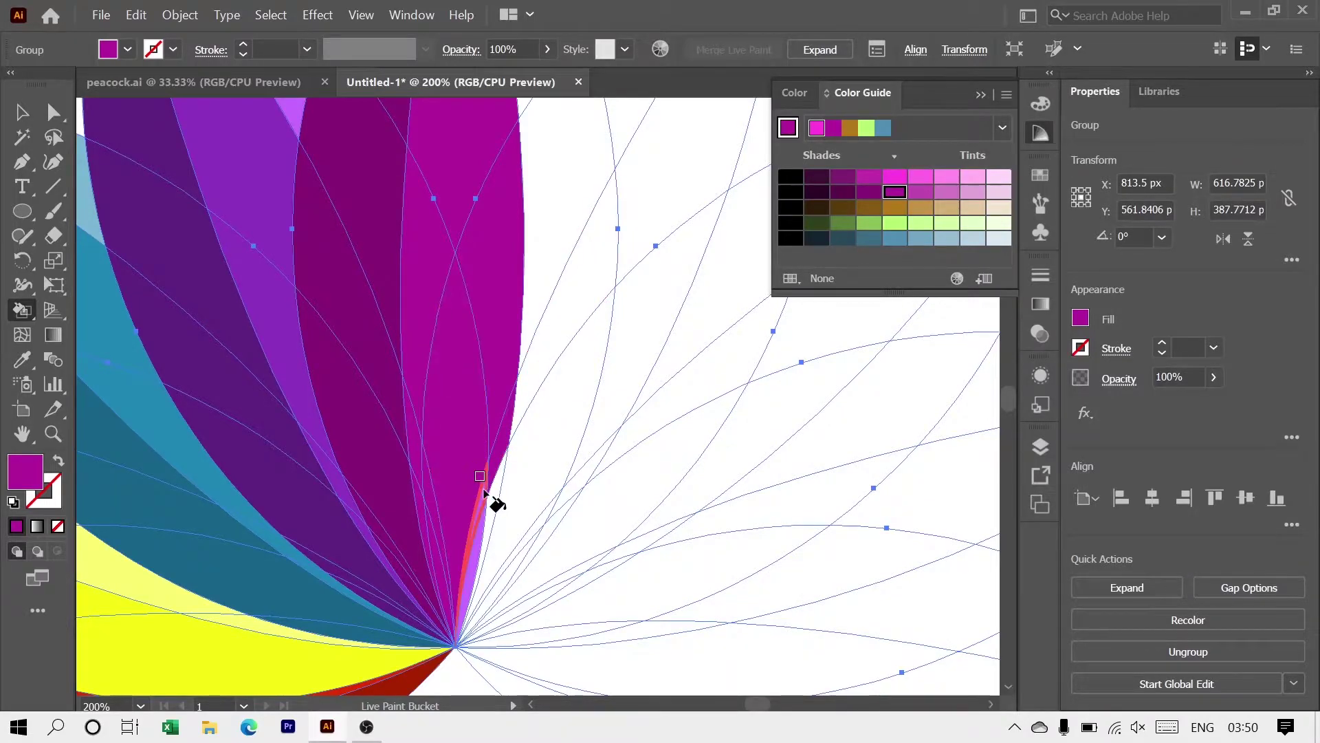
{"action": "scroll", "coordinate": [465, 368], "scroll_direction": "down", "scroll_amount": 2}
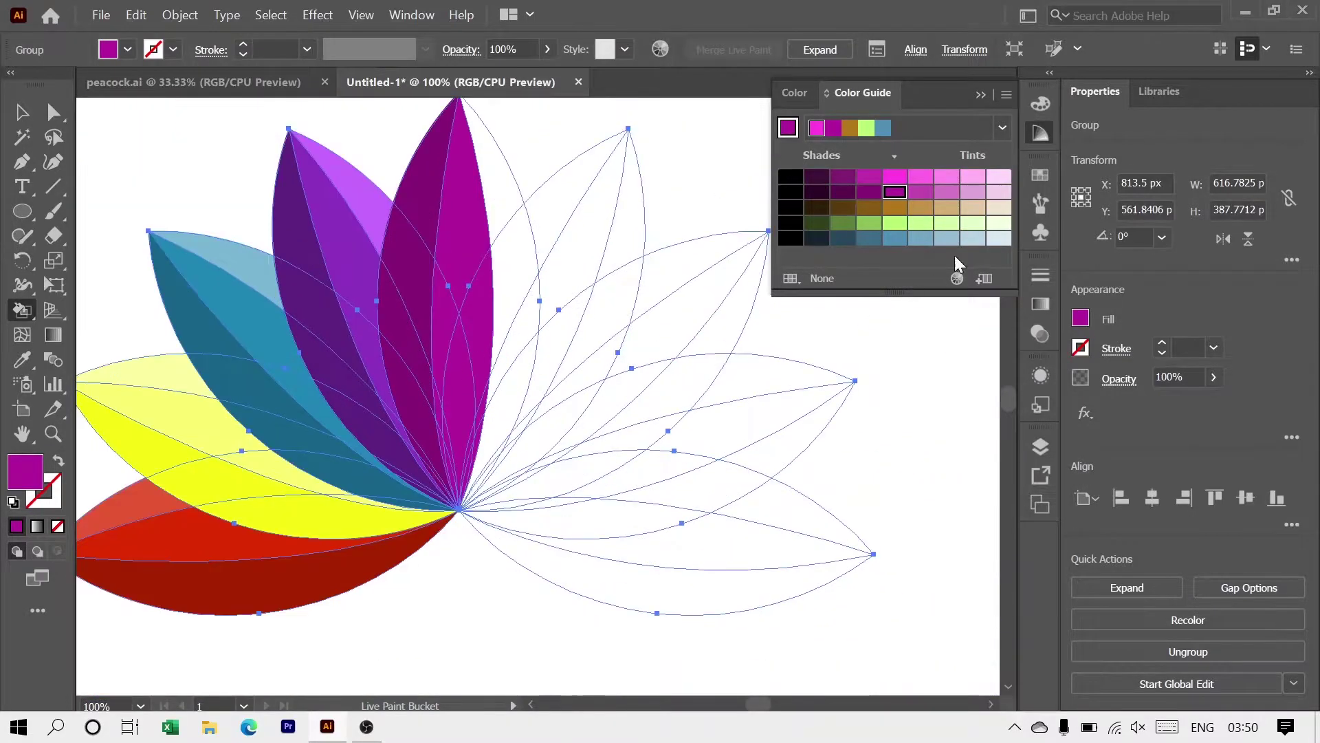
Paint the top and lower faces of the petal's right edge a lighter magenta
{"action": "left_click", "coordinate": [921, 192]}
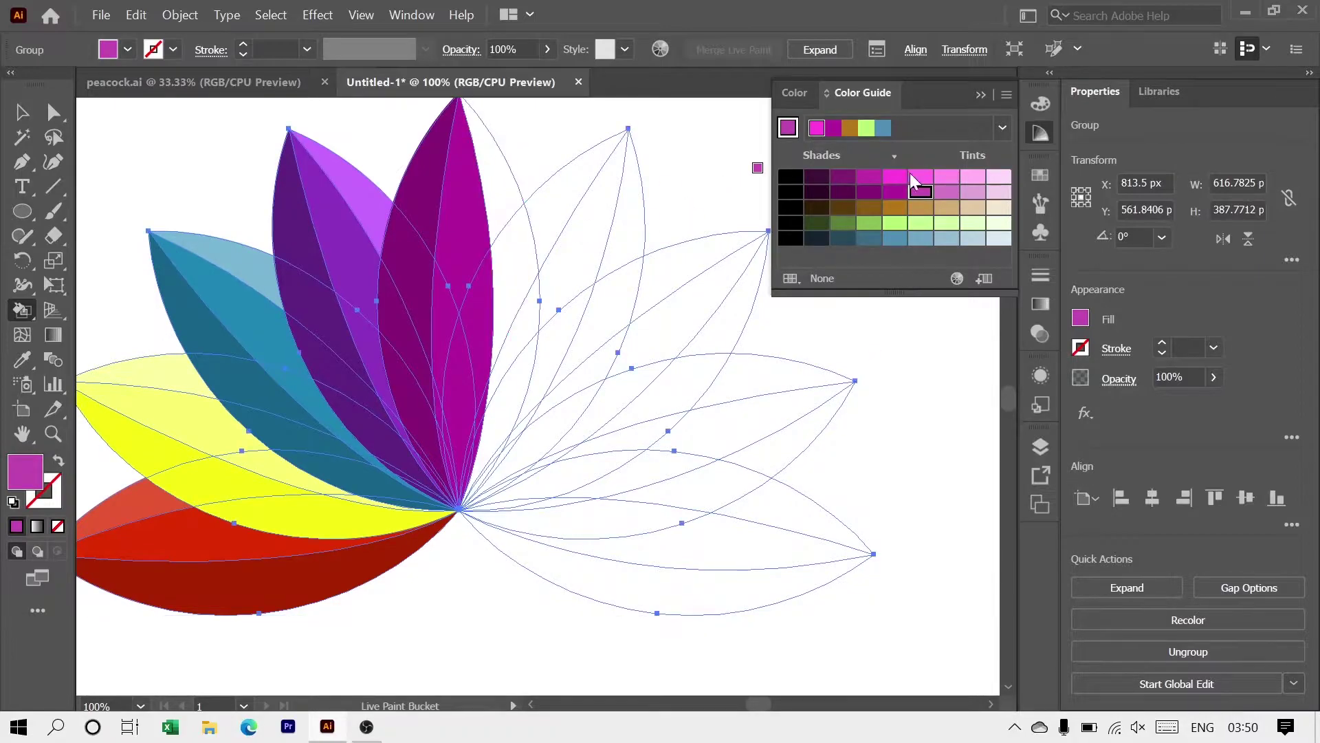
{"action": "left_click_drag", "start_coordinate": [510, 180], "coordinate": [518, 266]}
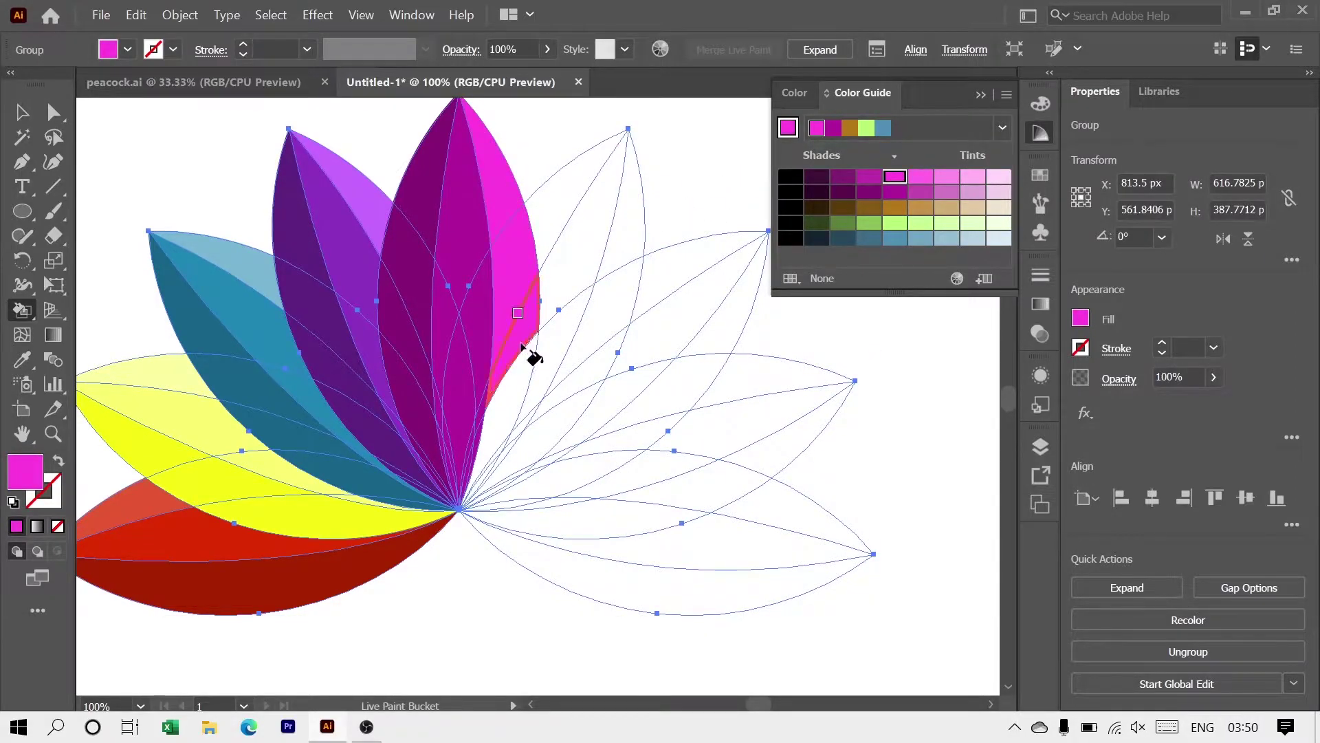
{"action": "left_click_drag", "start_coordinate": [522, 343], "coordinate": [514, 407]}
{"action": "scroll", "coordinate": [486, 437], "scroll_direction": "up", "scroll_amount": 3}
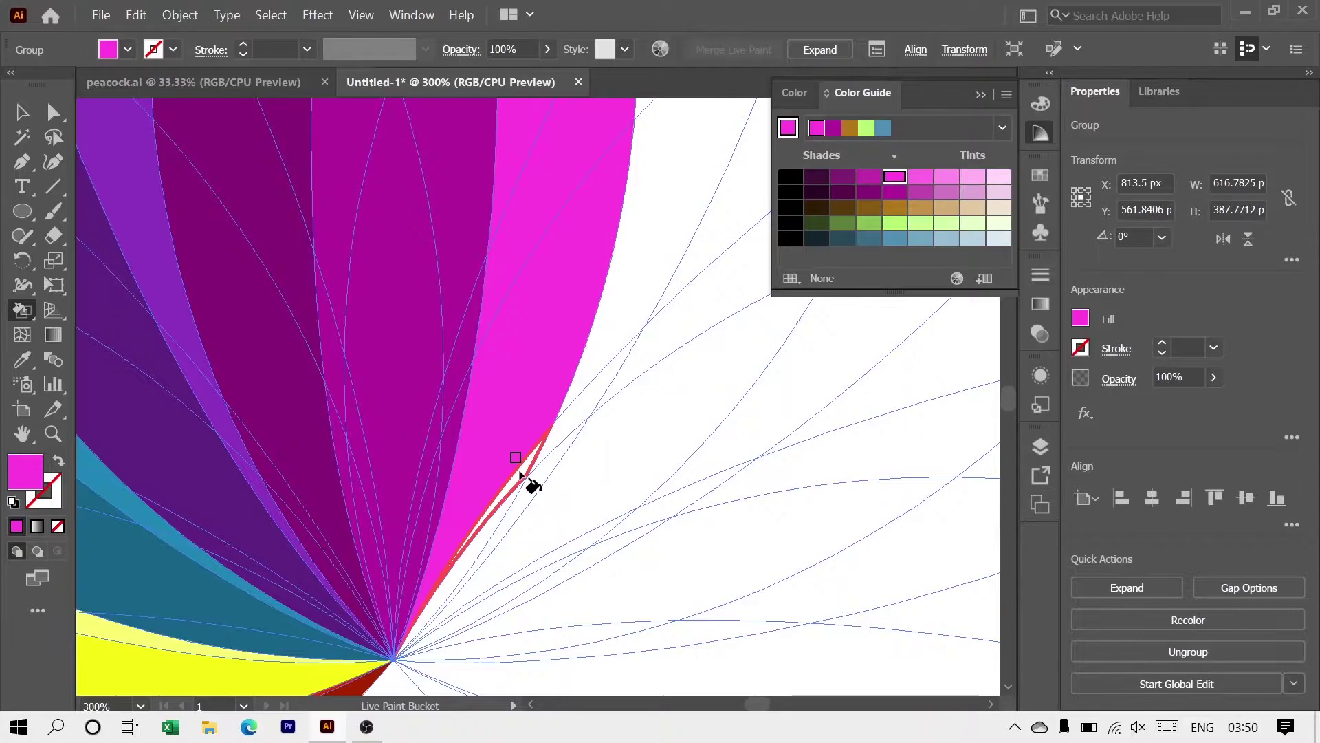
{"action": "scroll", "coordinate": [474, 412], "scroll_direction": "down", "scroll_amount": 3}
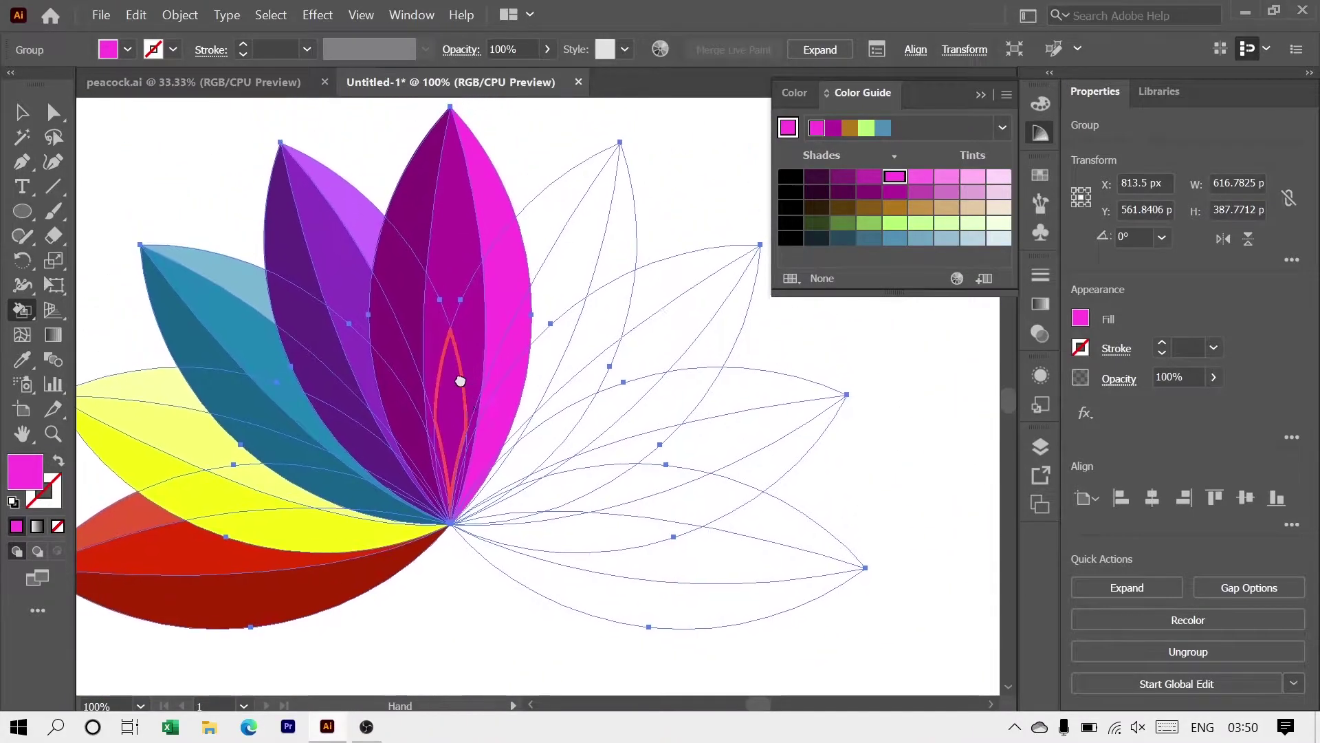
Paint the upper-right petal faces dark blue-grey down to the flower centre
{"action": "left_click", "coordinate": [845, 241]}
{"action": "left_click", "coordinate": [561, 211]}
{"action": "left_click_drag", "start_coordinate": [554, 215], "coordinate": [462, 328]}
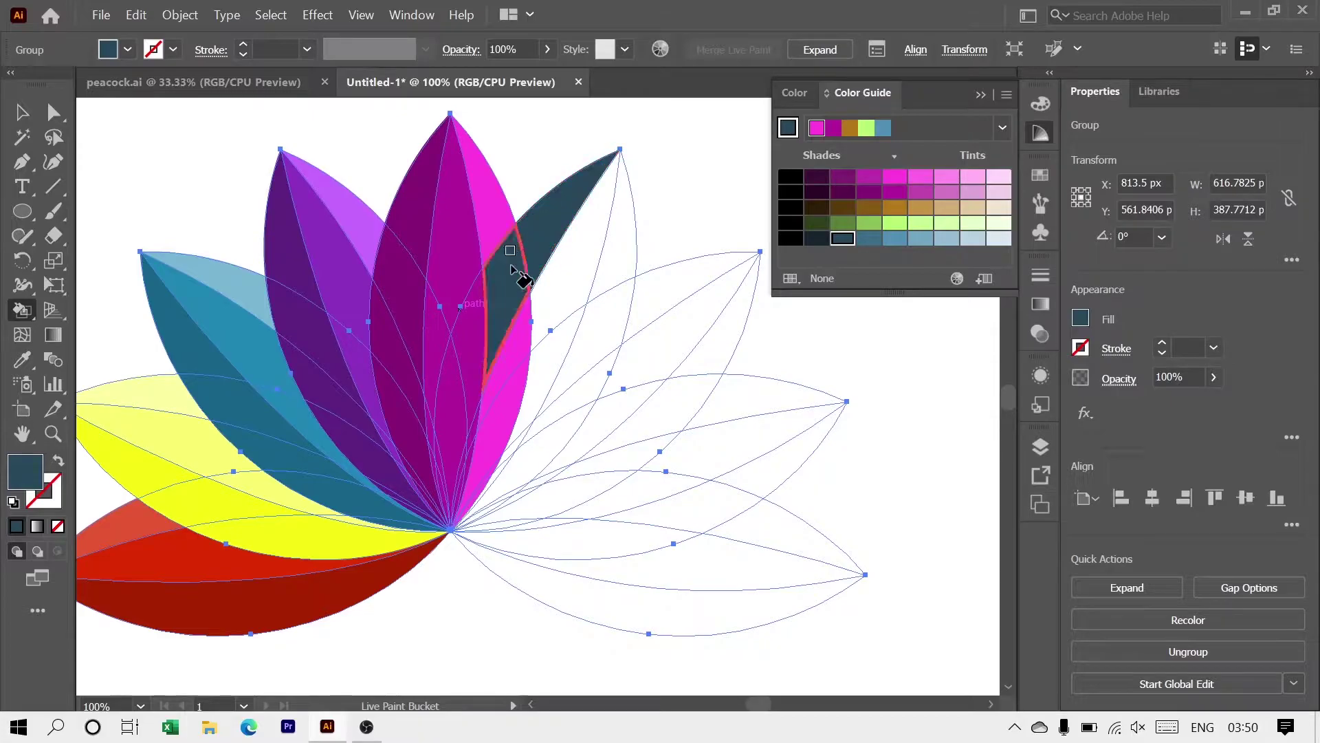
{"action": "scroll", "coordinate": [443, 471], "scroll_direction": "up", "scroll_amount": 1, "text": "alt"}
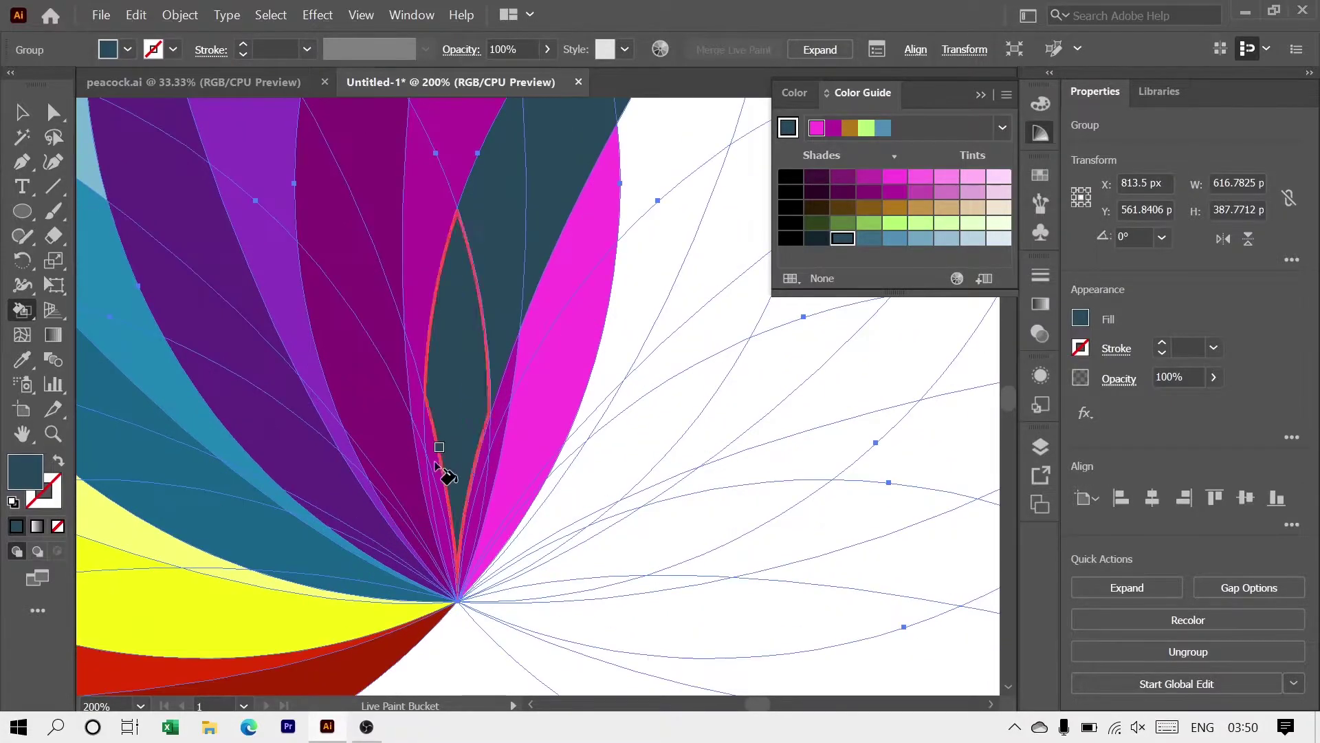
{"action": "scroll", "coordinate": [488, 377], "scroll_direction": "down", "scroll_amount": 1, "text": "alt"}
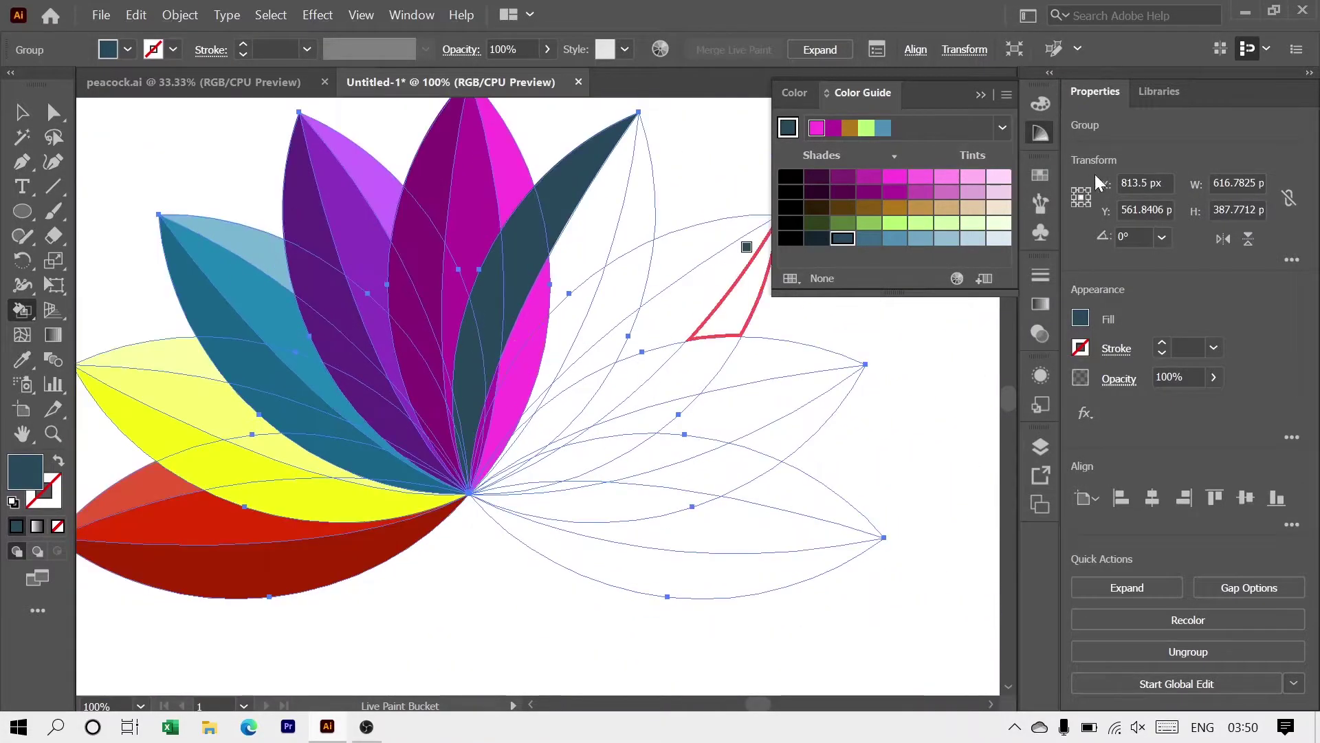
Fill the petal's right half, the adjacent crescent and lower region in lighter blues
{"action": "left_click", "coordinate": [869, 238]}
{"action": "left_click", "coordinate": [627, 200]}
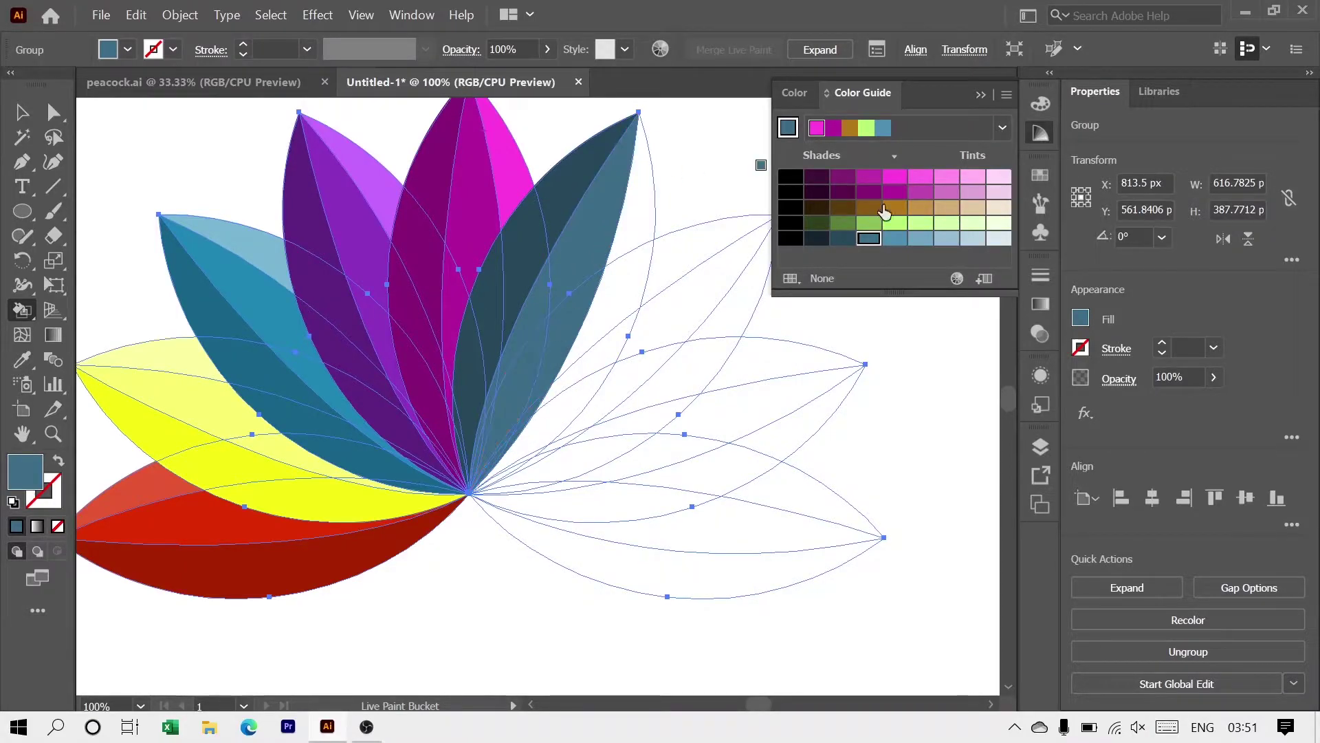
{"action": "left_click", "coordinate": [897, 239]}
{"action": "left_click", "coordinate": [643, 278]}
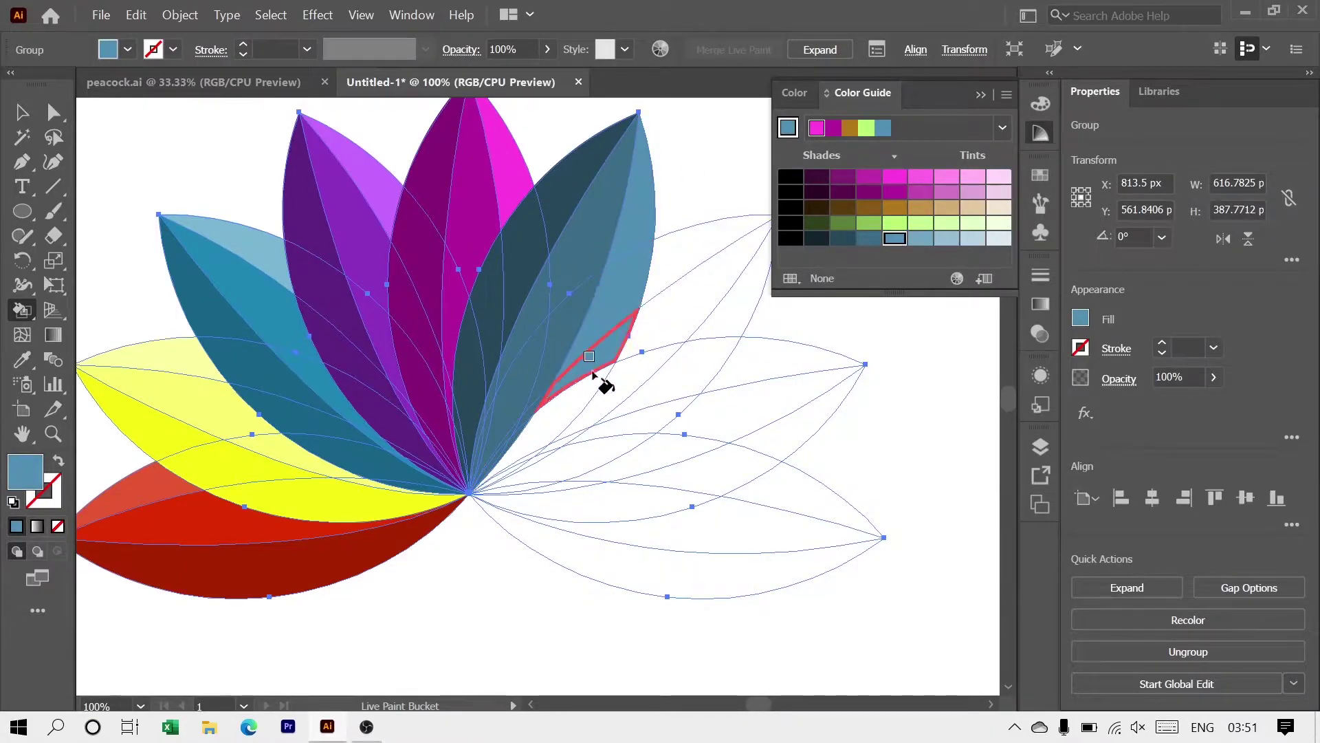
{"action": "left_click", "coordinate": [547, 437]}
{"action": "scroll", "coordinate": [537, 437], "scroll_direction": "up", "scroll_amount": 1, "text": "alt"}
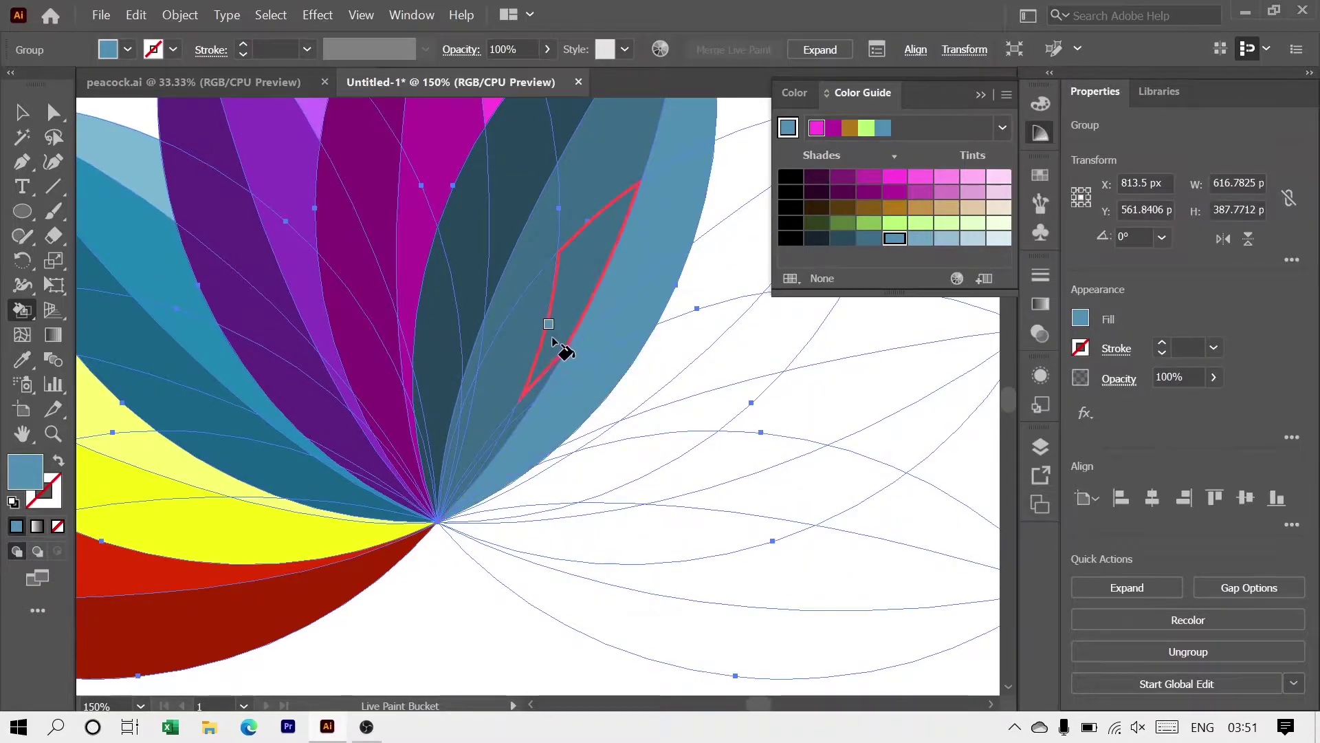
{"action": "scroll", "coordinate": [559, 347], "scroll_direction": "down", "scroll_amount": 2, "text": "alt"}
{"action": "scroll", "coordinate": [560, 350], "scroll_direction": "up", "scroll_amount": 1, "text": "alt"}
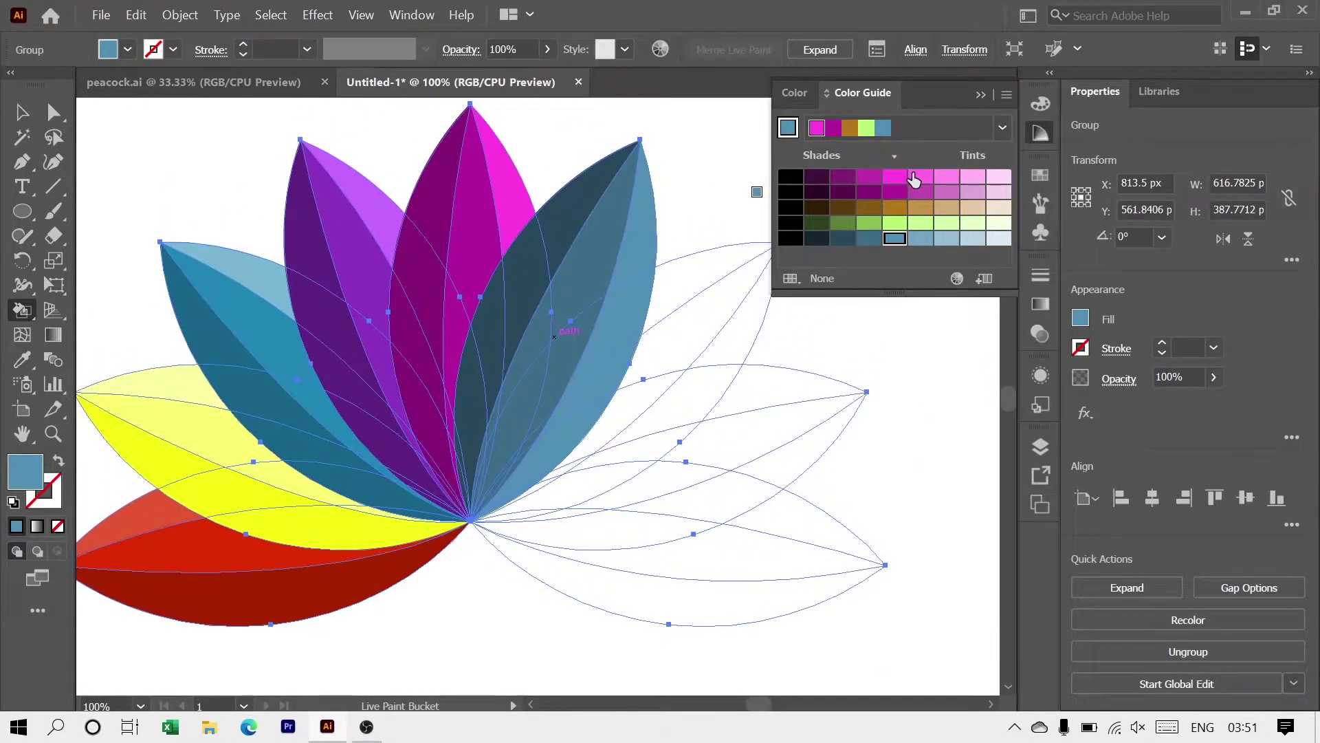
Paint a dark purple band from the right petal's tip to the centre
{"action": "left_click", "coordinate": [797, 93]}
{"action": "left_click", "coordinate": [947, 182]}
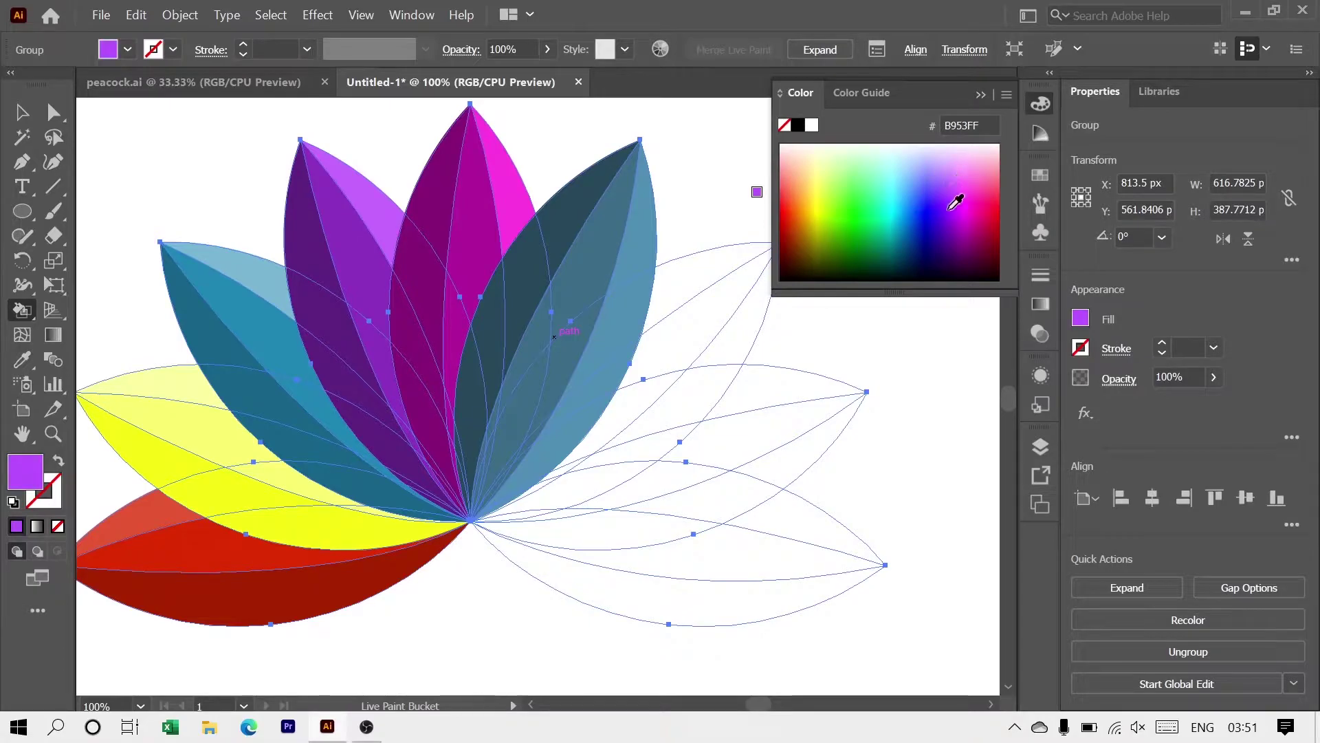
{"action": "left_click_drag", "start_coordinate": [951, 208], "coordinate": [949, 223]}
{"action": "left_click", "coordinate": [869, 98]}
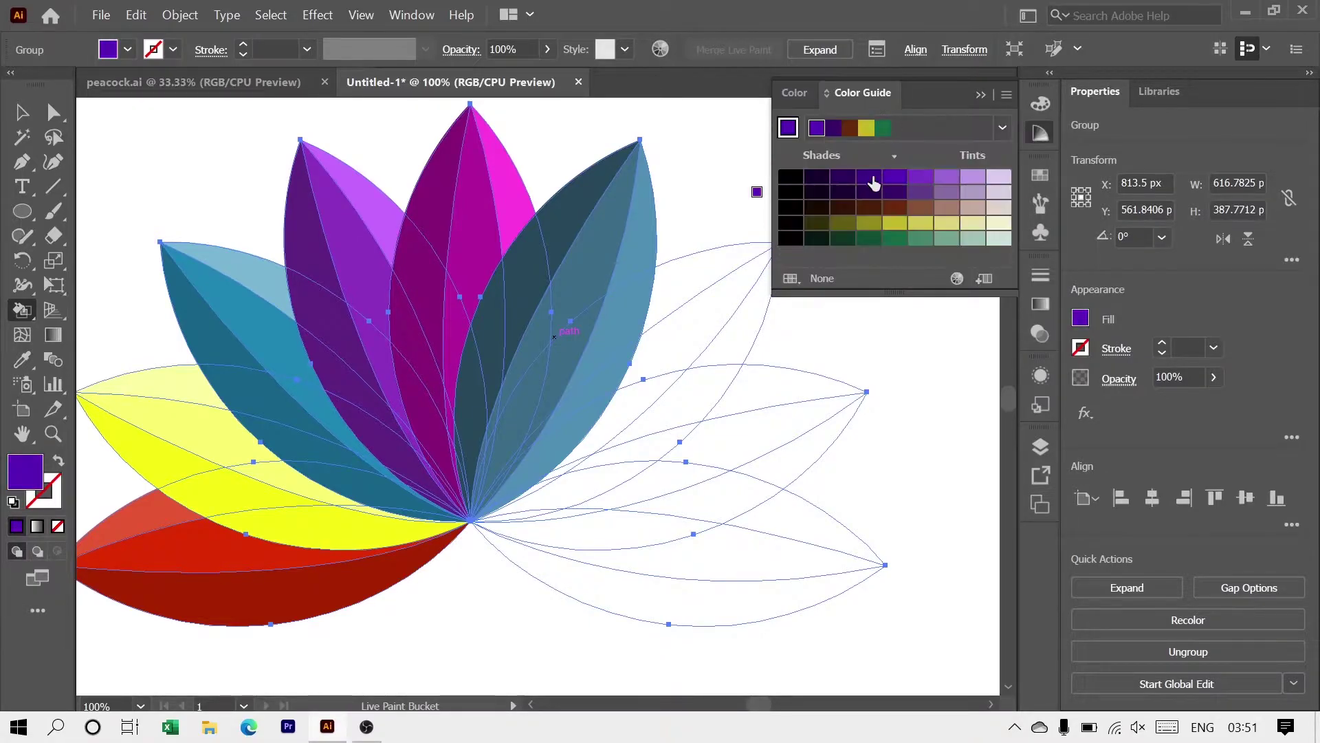
{"action": "left_click", "coordinate": [864, 181]}
{"action": "mouse_move", "coordinate": [710, 294]}
{"action": "left_mouse_down"}
{"action": "mouse_move", "coordinate": [536, 377]}
{"action": "mouse_move", "coordinate": [509, 447]}
{"action": "left_mouse_up"}
{"action": "scroll", "coordinate": [481, 481], "scroll_direction": "up", "scroll_amount": 2}
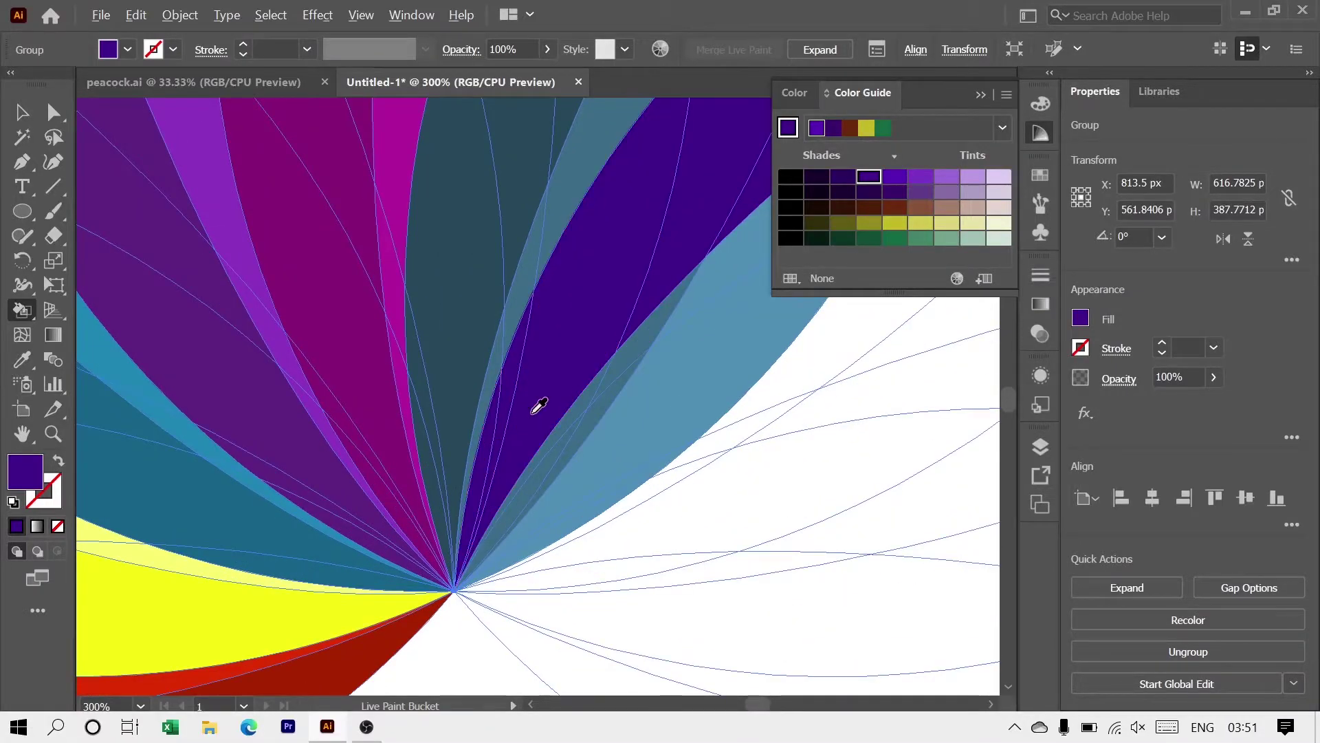
{"action": "scroll", "coordinate": [536, 404], "scroll_direction": "down", "scroll_amount": 2}
Add a lighter purple band and a brighter violet lower band on the right petal
{"action": "left_click", "coordinate": [895, 176]}
{"action": "left_click_drag", "start_coordinate": [707, 369], "coordinate": [517, 459]}
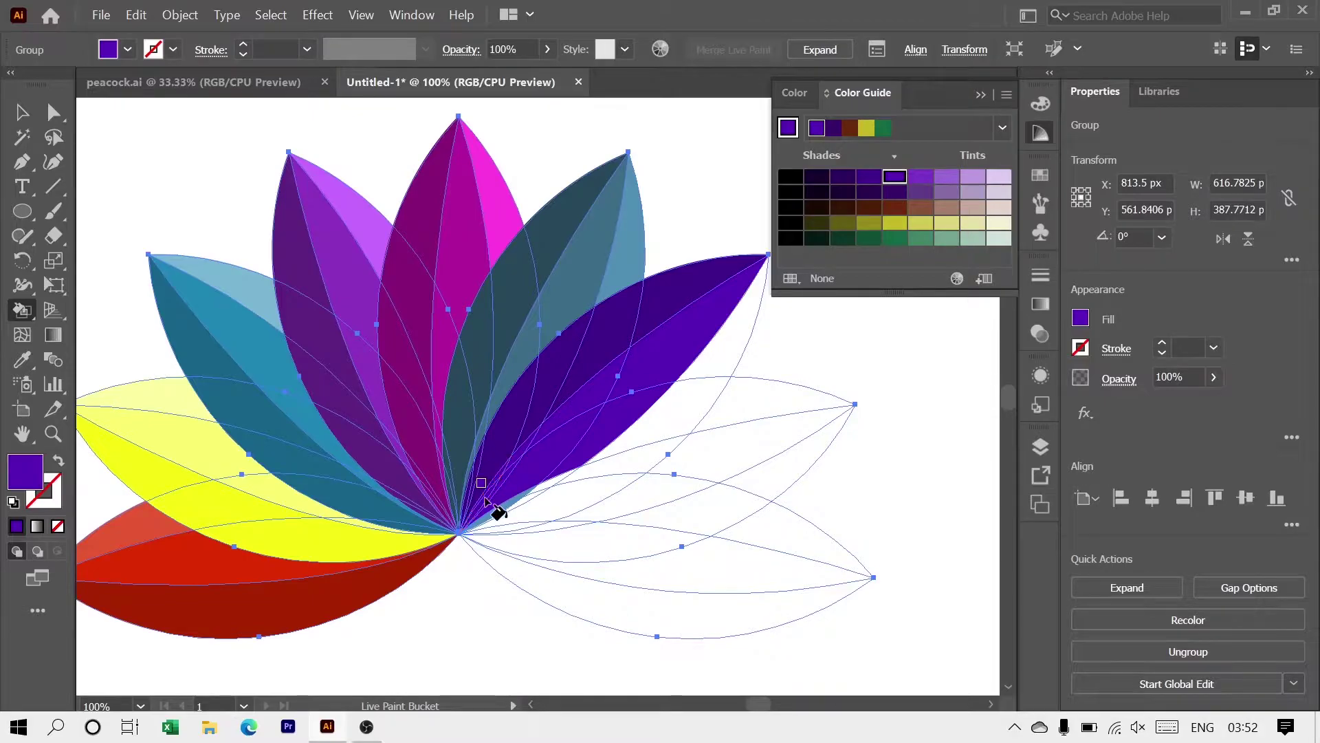
{"action": "double_click", "coordinate": [25, 472]}
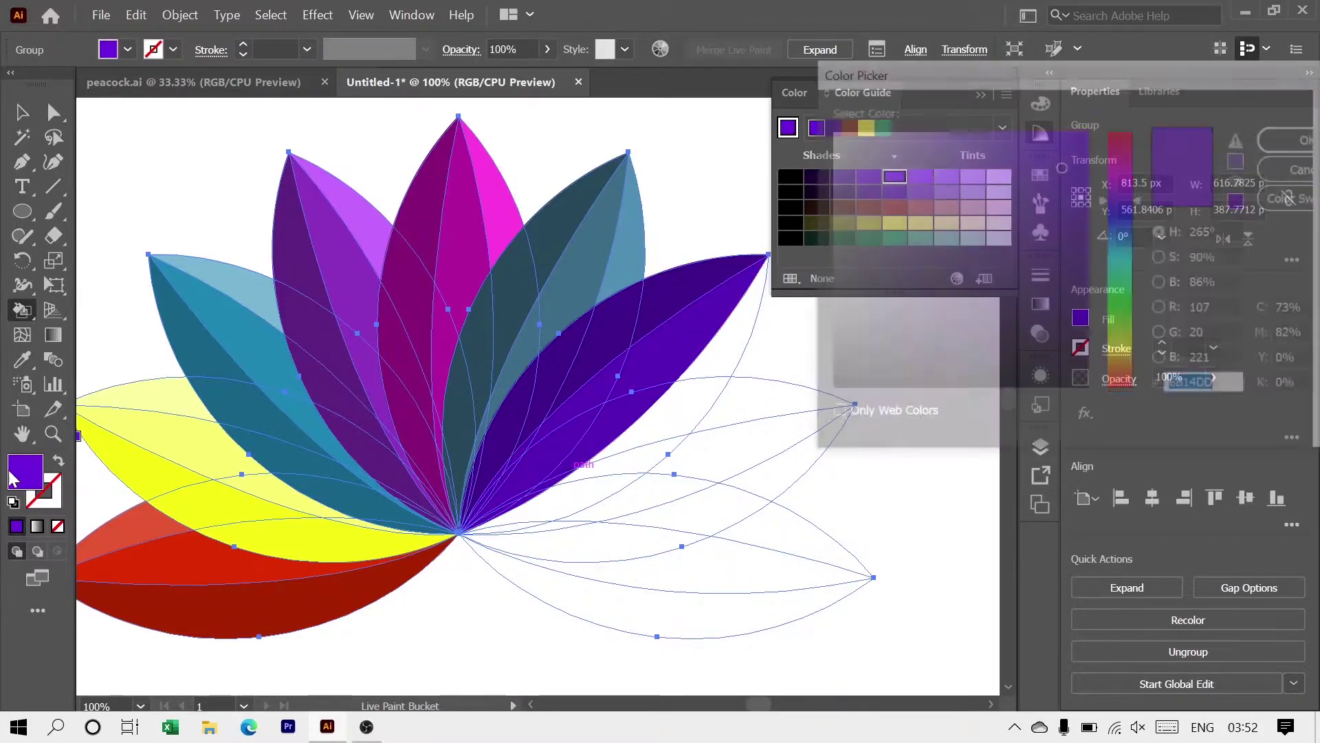
{"action": "left_click_drag", "start_coordinate": [1051, 138], "coordinate": [1052, 134]}
{"action": "key", "text": "Return"}
{"action": "left_click_drag", "start_coordinate": [753, 365], "coordinate": [536, 537]}
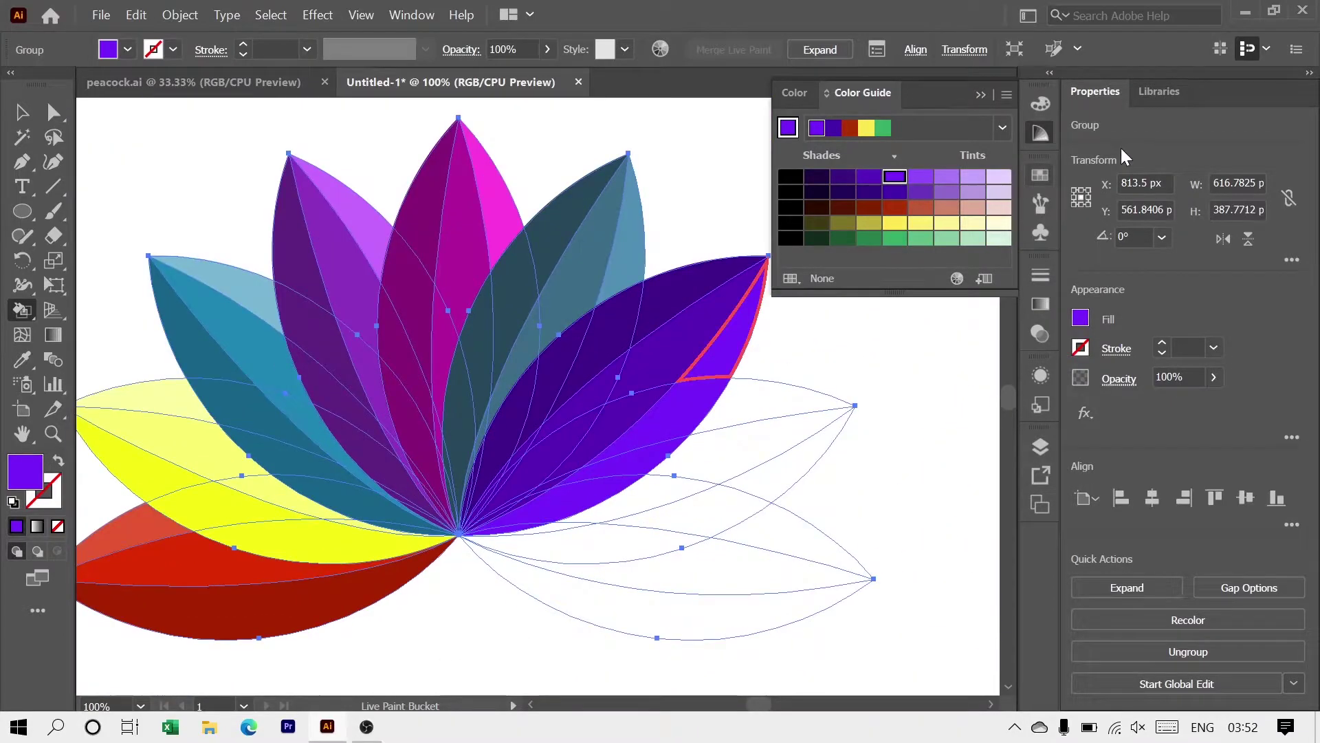
Paint the petal below the purple one dark red down to the centre
{"action": "left_click", "coordinate": [800, 92]}
{"action": "left_click", "coordinate": [791, 204]}
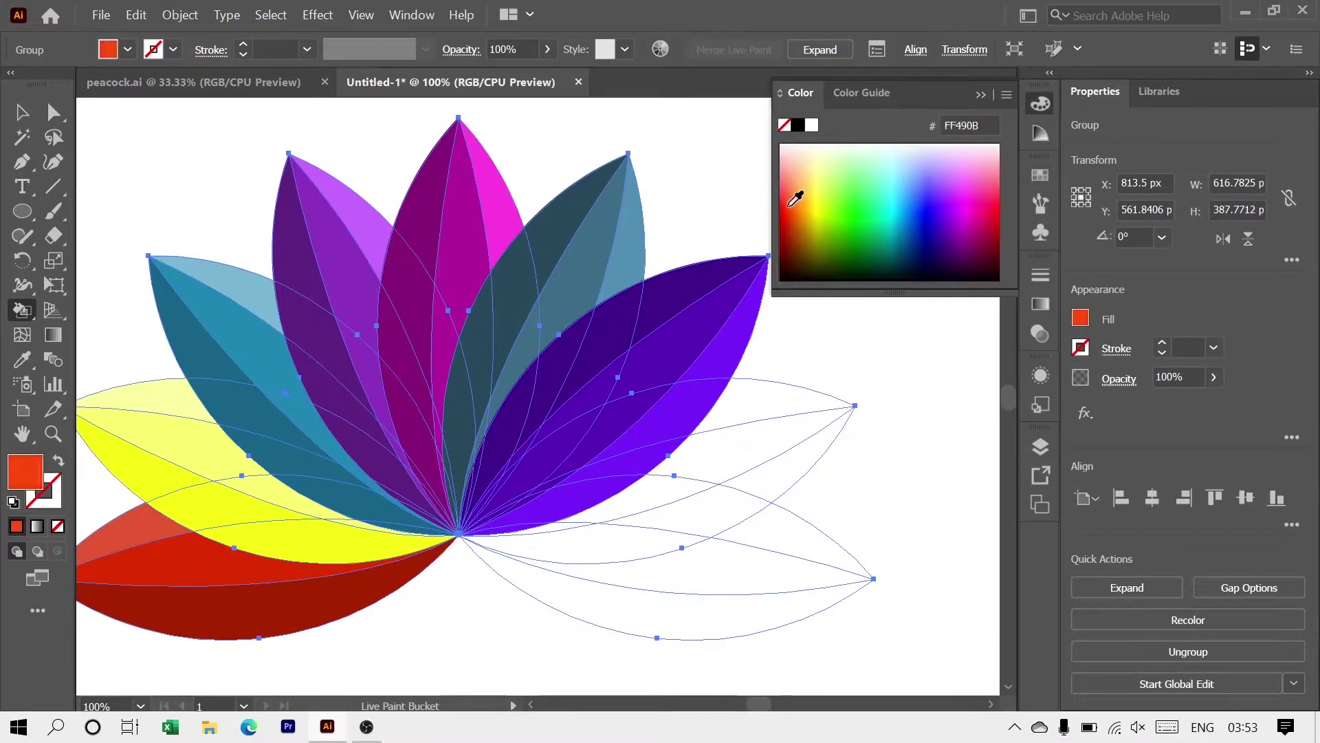
{"action": "left_click", "coordinate": [861, 92]}
{"action": "left_click", "coordinate": [869, 176]}
{"action": "left_click", "coordinate": [777, 405]}
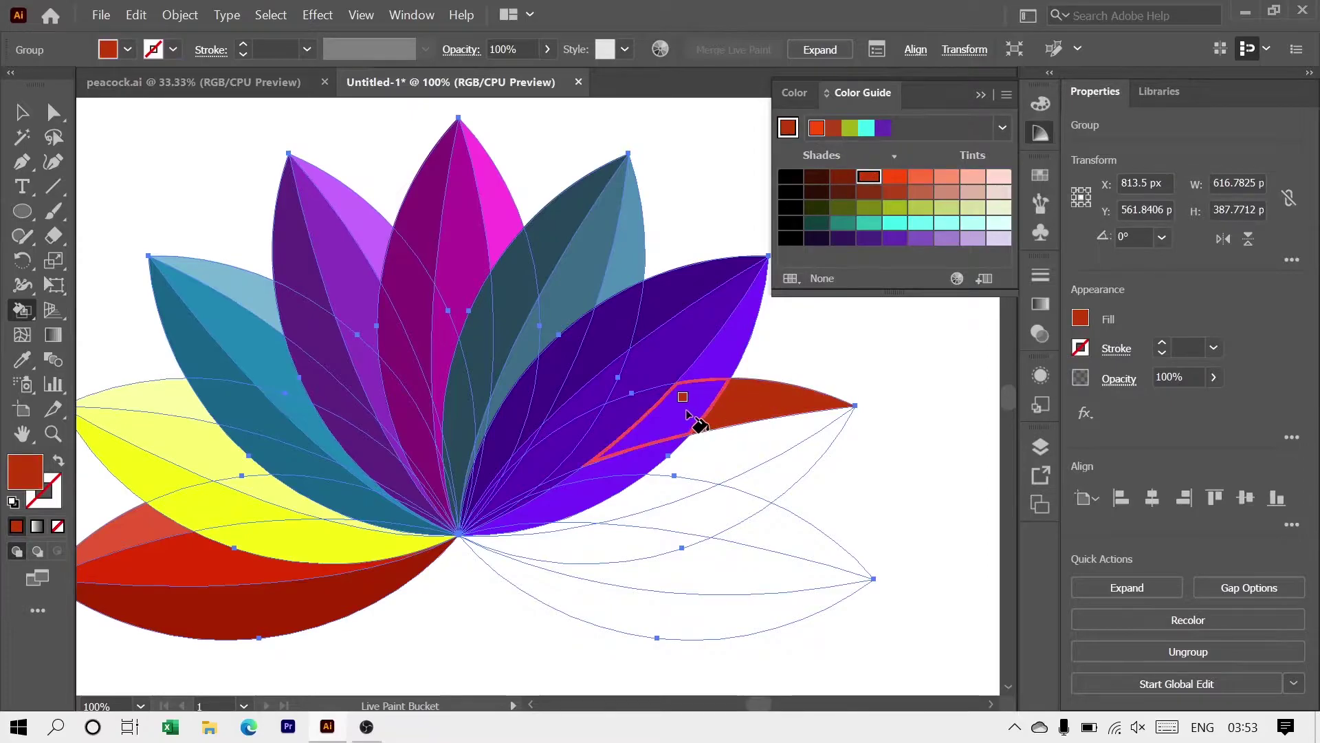
{"action": "left_click_drag", "start_coordinate": [688, 413], "coordinate": [528, 495]}
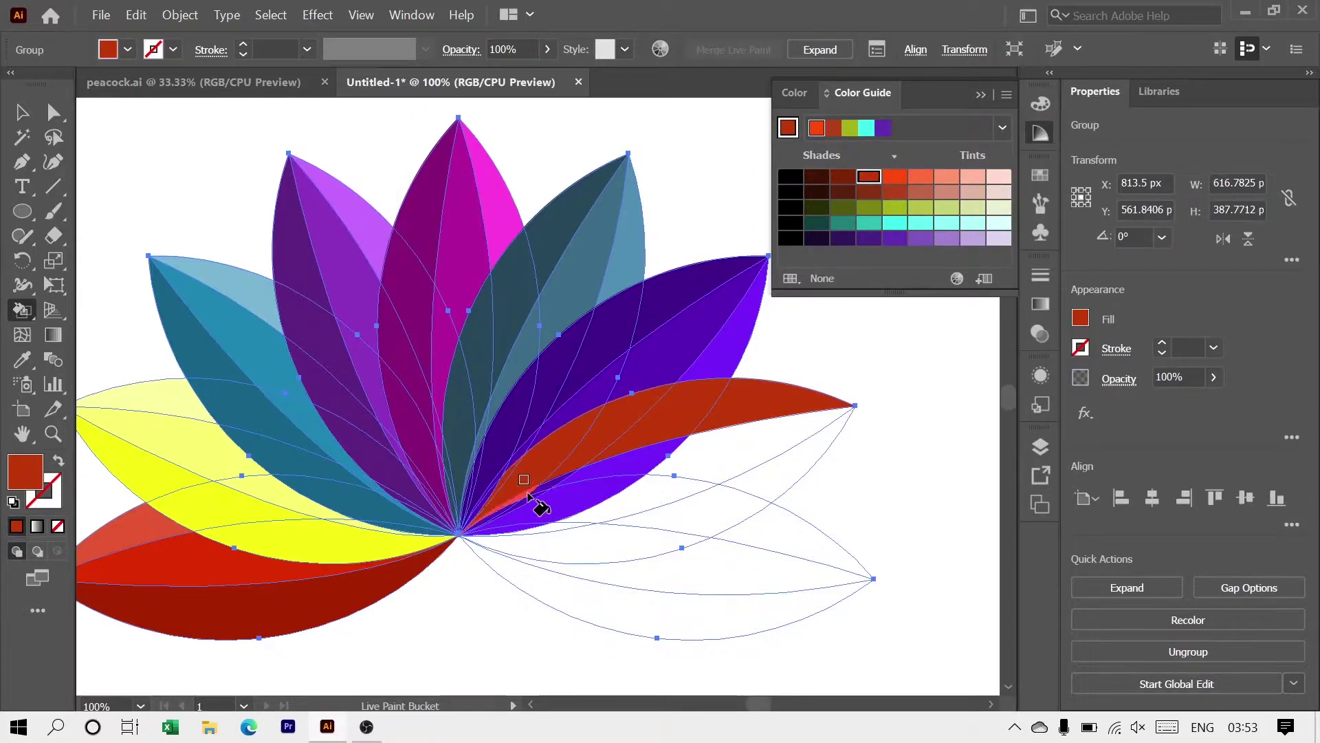
{"action": "scroll", "coordinate": [528, 502], "scroll_direction": "up", "scroll_amount": 2}
{"action": "scroll", "coordinate": [522, 485], "scroll_direction": "down", "scroll_amount": 2}
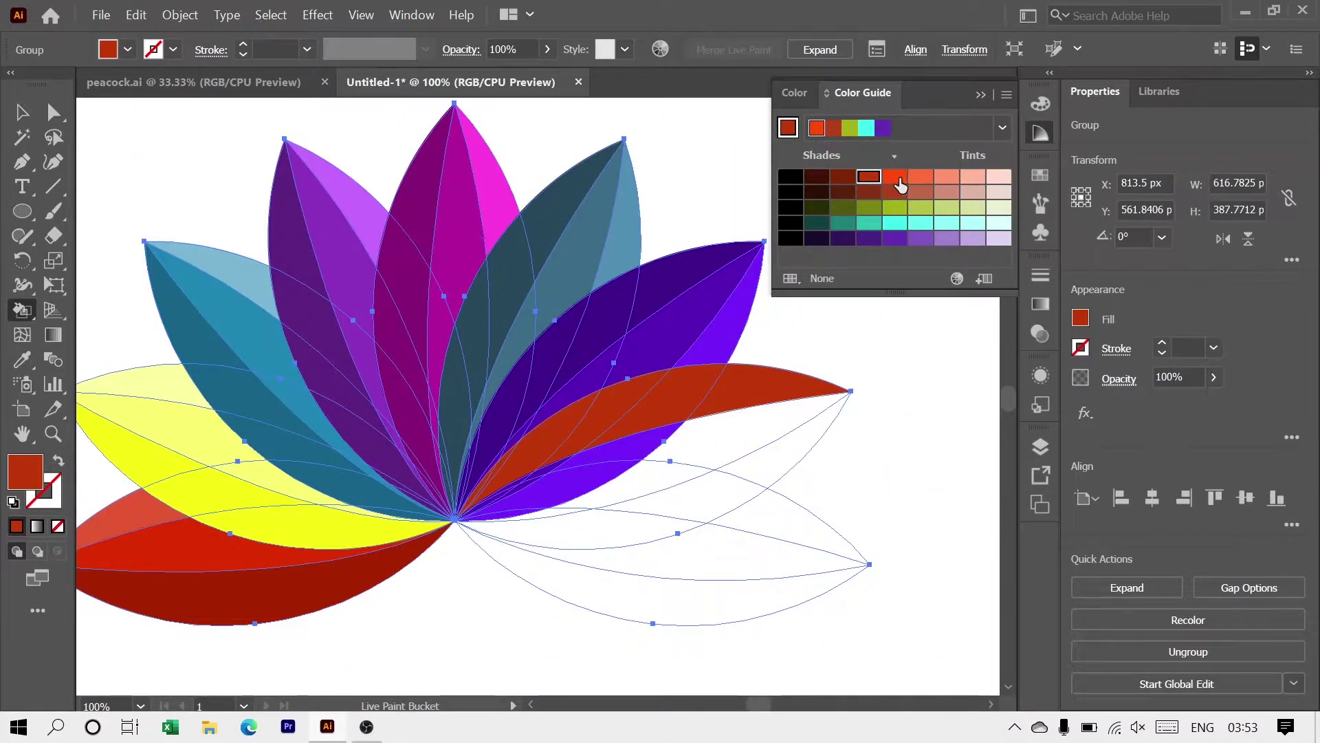
Adjust a bright red in the Color Picker and paint the petal's middle faces
{"action": "left_click", "coordinate": [898, 178]}
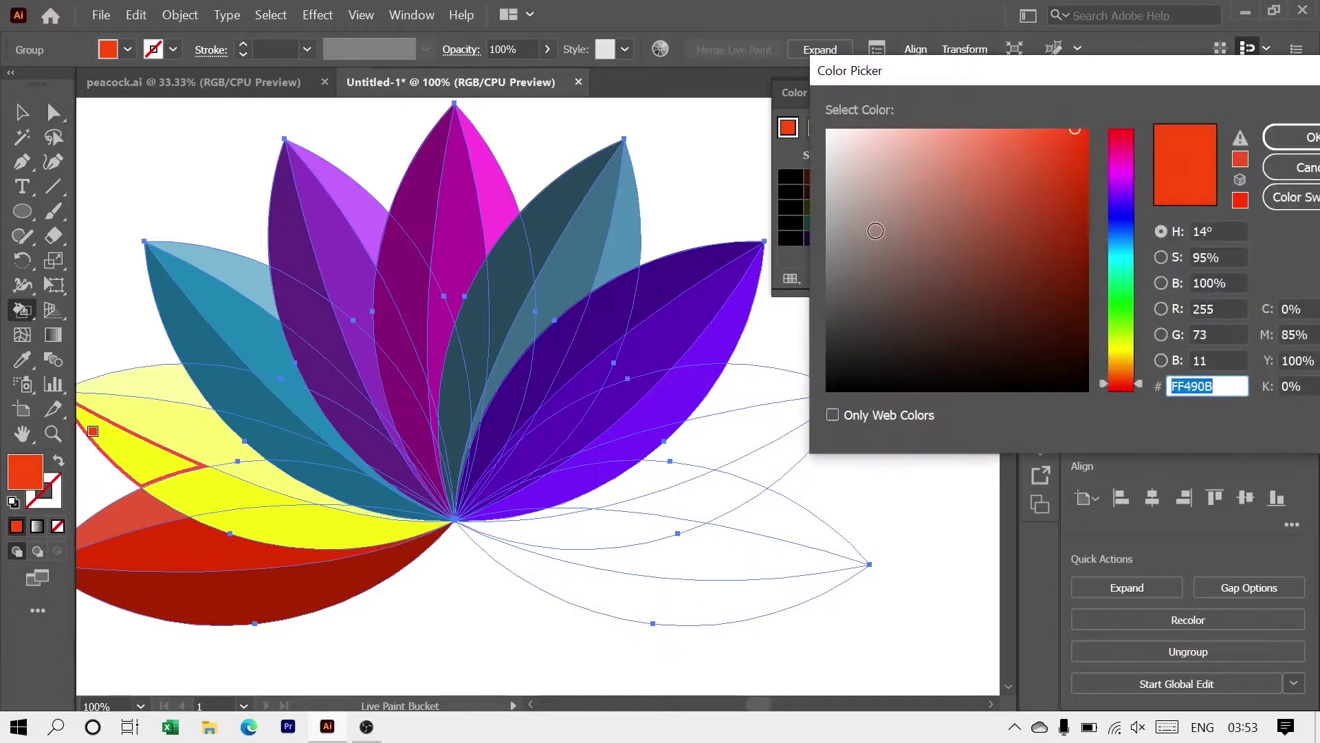
{"action": "mouse_move", "coordinate": [876, 230]}
{"action": "left_mouse_down"}
{"action": "mouse_move", "coordinate": [1052, 247]}
{"action": "mouse_move", "coordinate": [1090, 221]}
{"action": "mouse_move", "coordinate": [1025, 212]}
{"action": "mouse_move", "coordinate": [998, 151]}
{"action": "mouse_move", "coordinate": [1087, 134]}
{"action": "left_mouse_up"}
{"action": "key", "text": "Return"}
{"action": "left_click", "coordinate": [777, 395]}
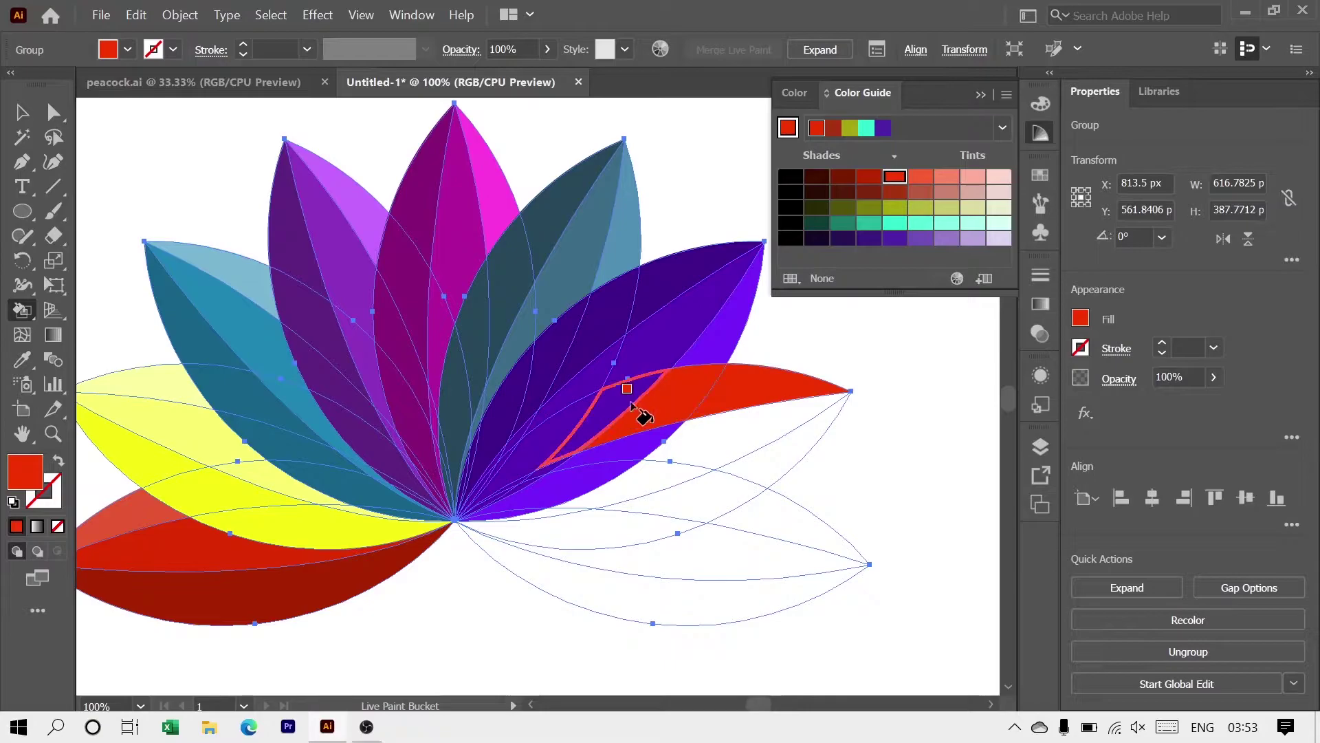
{"action": "left_click_drag", "start_coordinate": [631, 405], "coordinate": [568, 431]}
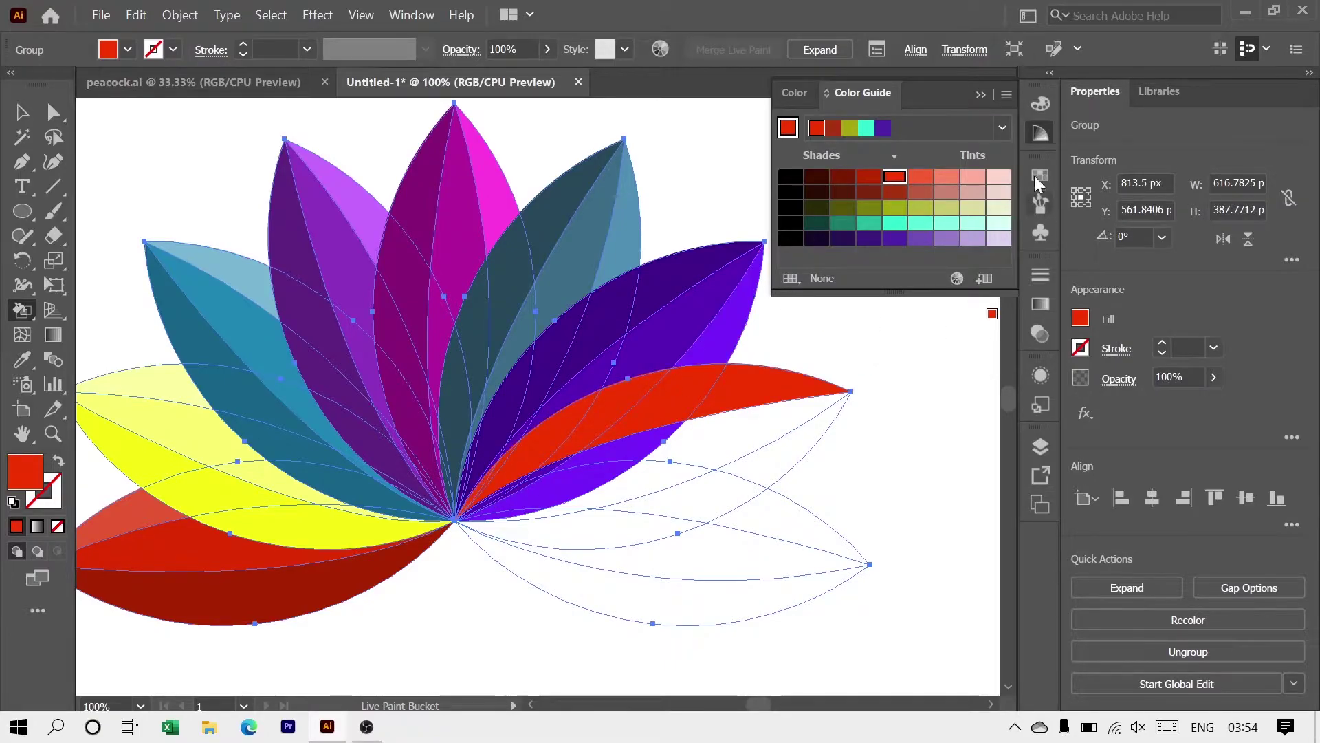
Paint the lower faces of the red petal lighter red and salmon
{"action": "left_click", "coordinate": [921, 176]}
{"action": "mouse_move", "coordinate": [777, 456]}
{"action": "left_mouse_down"}
{"action": "mouse_move", "coordinate": [604, 483]}
{"action": "mouse_move", "coordinate": [544, 471]}
{"action": "left_mouse_up"}
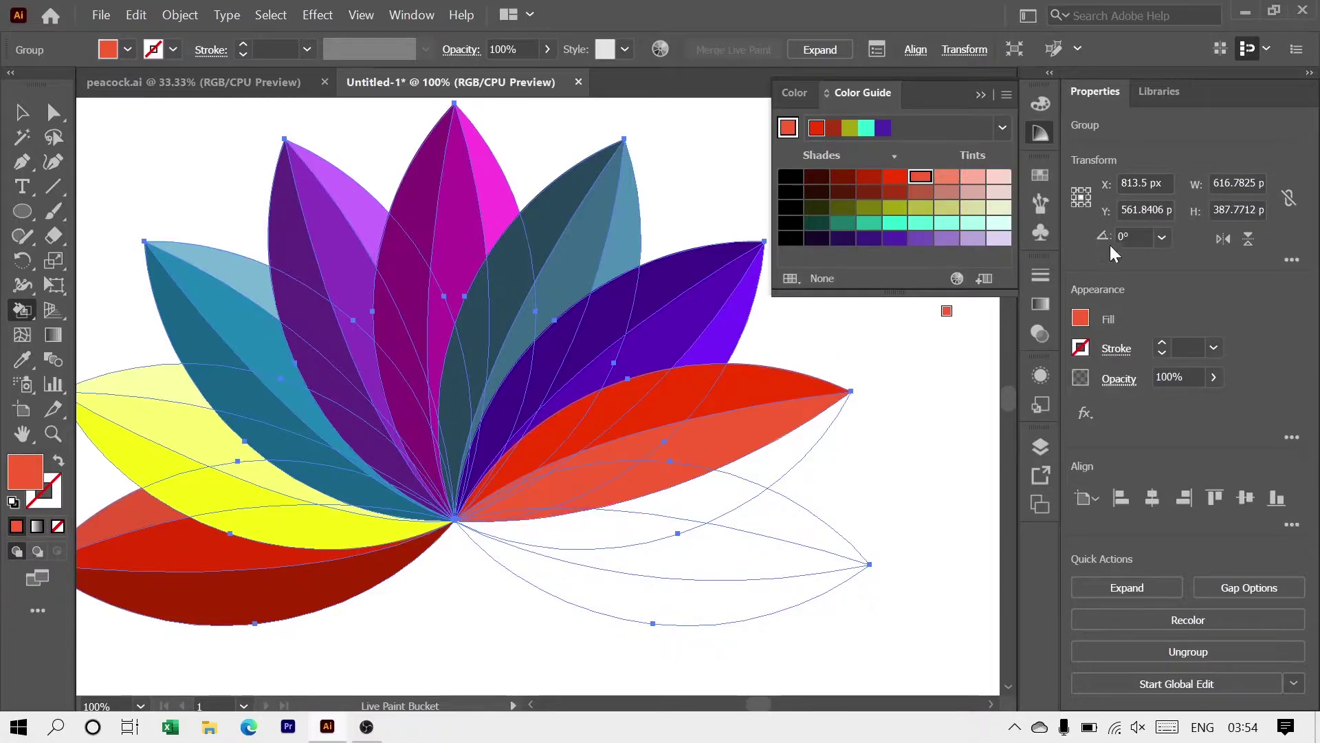
{"action": "left_click", "coordinate": [947, 177]}
{"action": "mouse_move", "coordinate": [770, 474]}
{"action": "left_mouse_down"}
{"action": "mouse_move", "coordinate": [731, 519]}
{"action": "mouse_move", "coordinate": [628, 534]}
{"action": "left_mouse_up"}
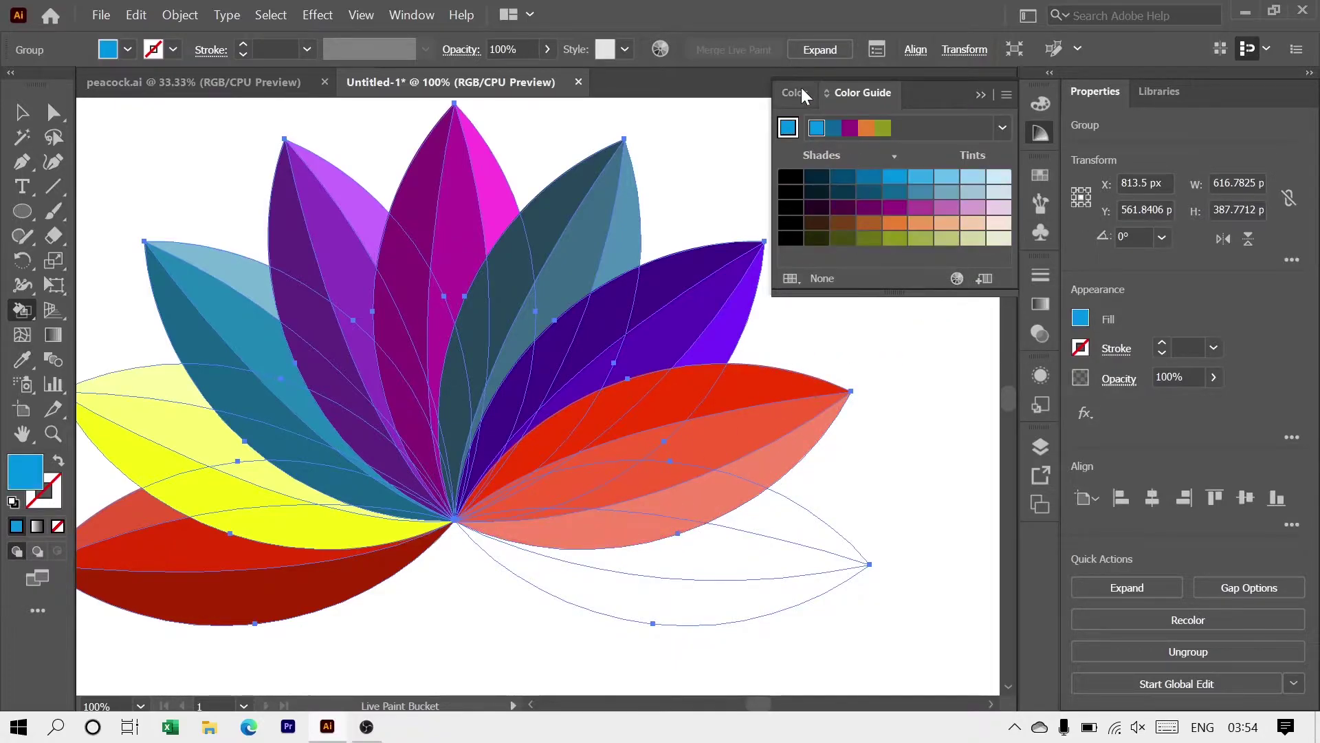
Paint a dark green band across the bottom-right petal from centre to tip
{"action": "left_click", "coordinate": [797, 92]}
{"action": "left_click", "coordinate": [862, 93]}
{"action": "left_click", "coordinate": [868, 177]}
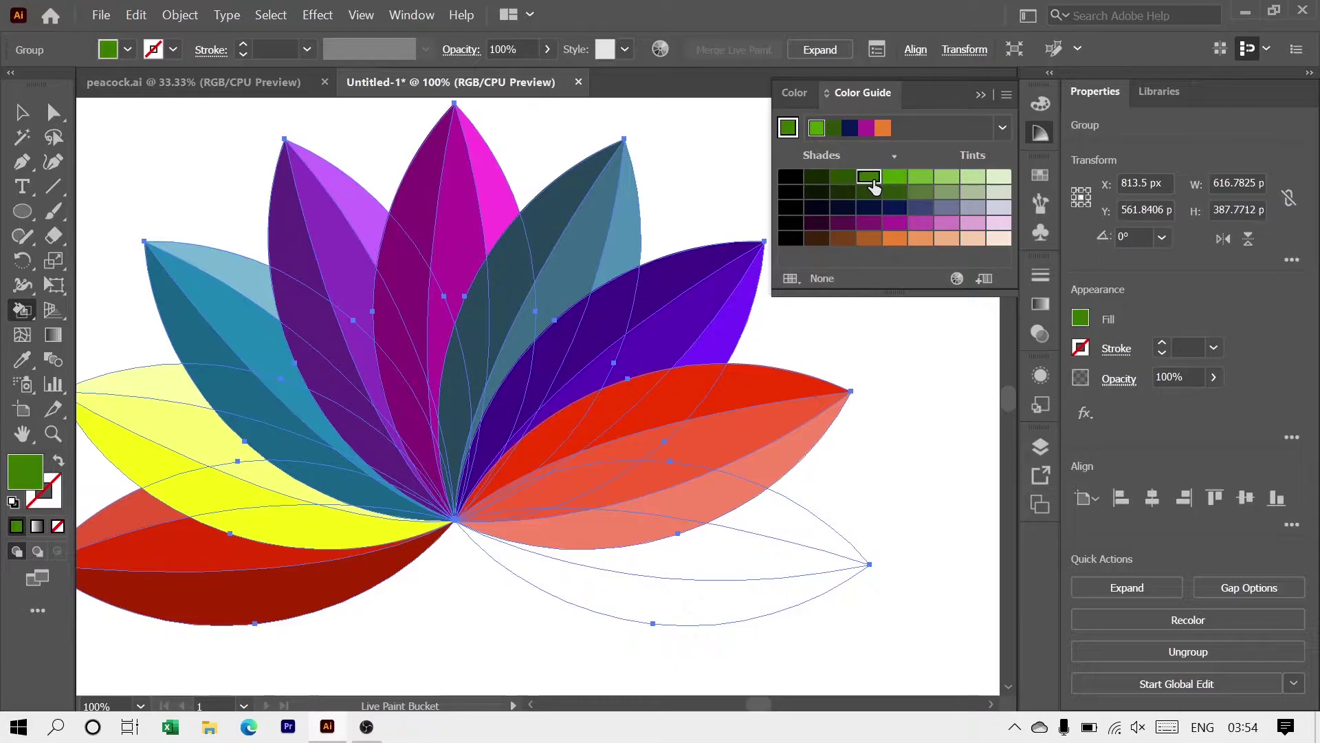
{"action": "left_click", "coordinate": [779, 520]}
{"action": "left_click_drag", "start_coordinate": [730, 506], "coordinate": [603, 480]}
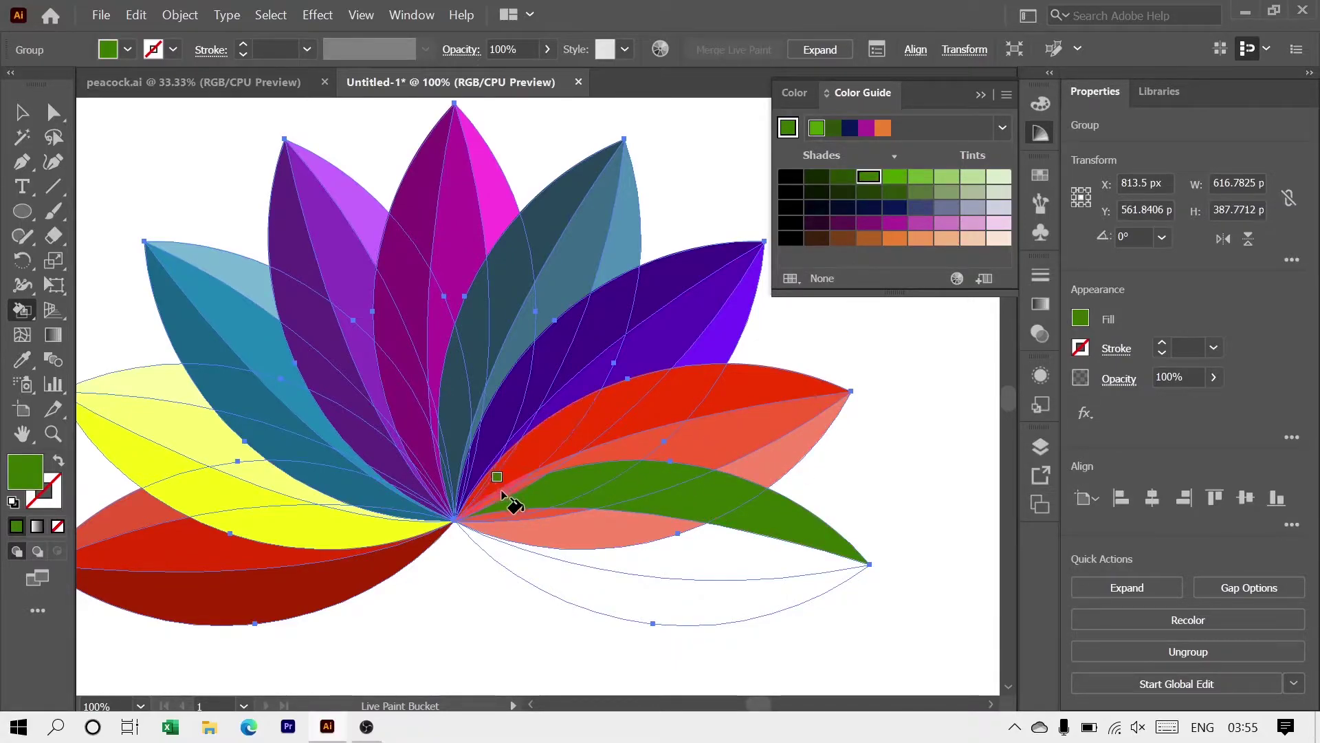
{"action": "scroll", "coordinate": [485, 536], "scroll_direction": "up", "scroll_amount": 2}
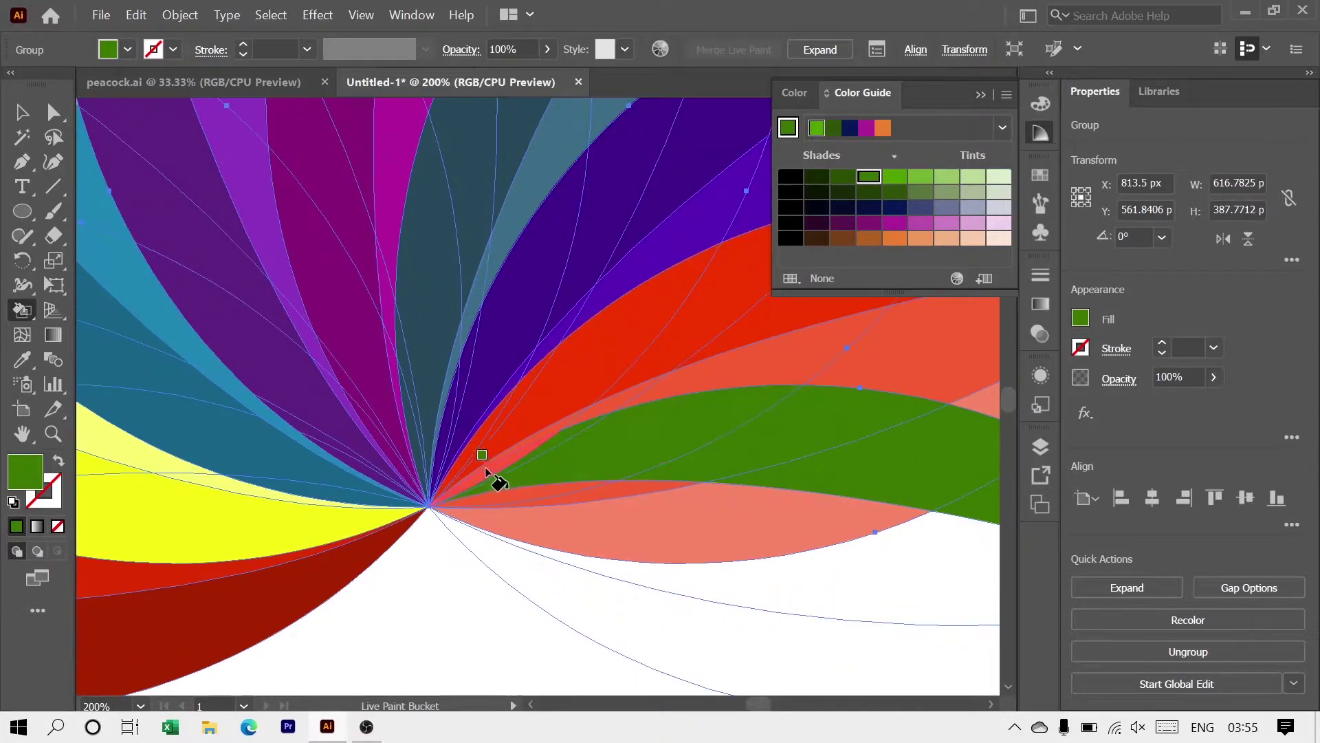
{"action": "scroll", "coordinate": [550, 497], "scroll_direction": "down", "scroll_amount": 1}
{"action": "scroll", "coordinate": [550, 496], "scroll_direction": "down", "scroll_amount": 1}
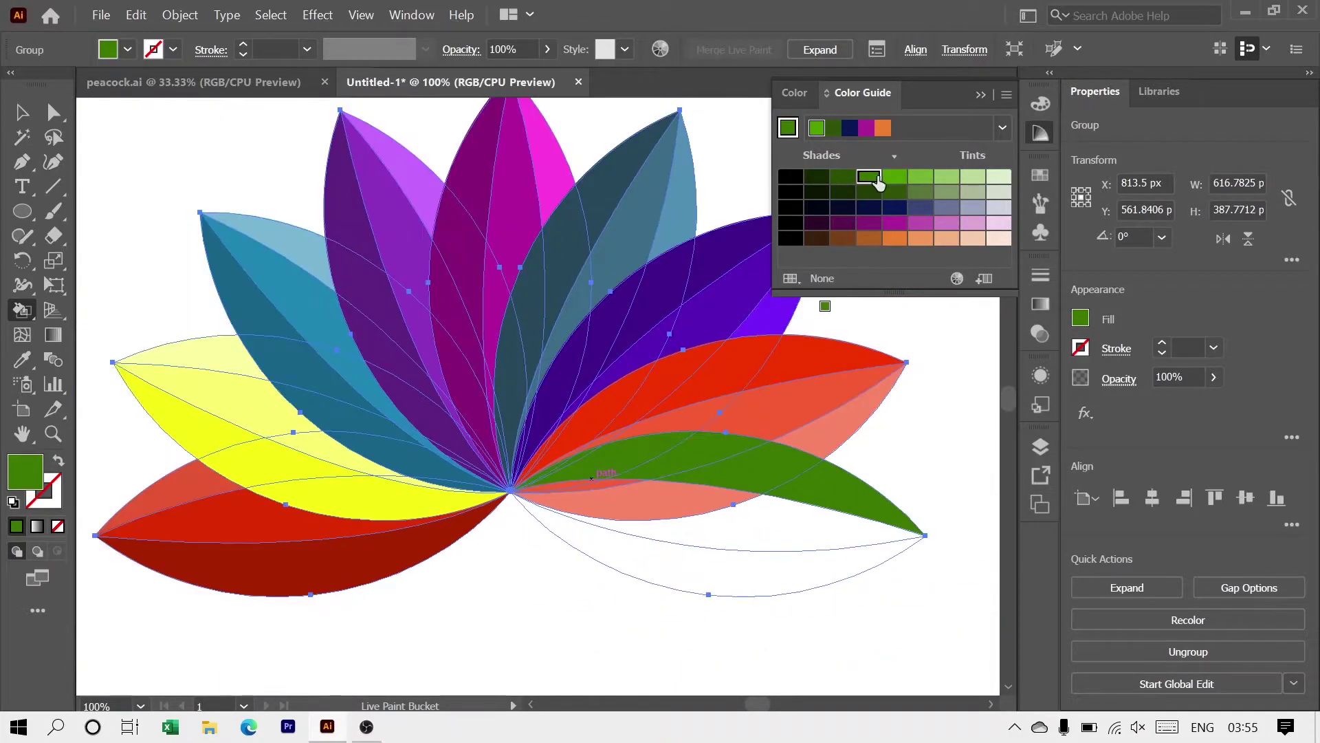
{"action": "key", "text": "Right"}
Turn the overlapping salmon face dark green and fill the bottom face light green
{"action": "left_click", "coordinate": [715, 513]}
{"action": "left_click", "coordinate": [635, 493]}
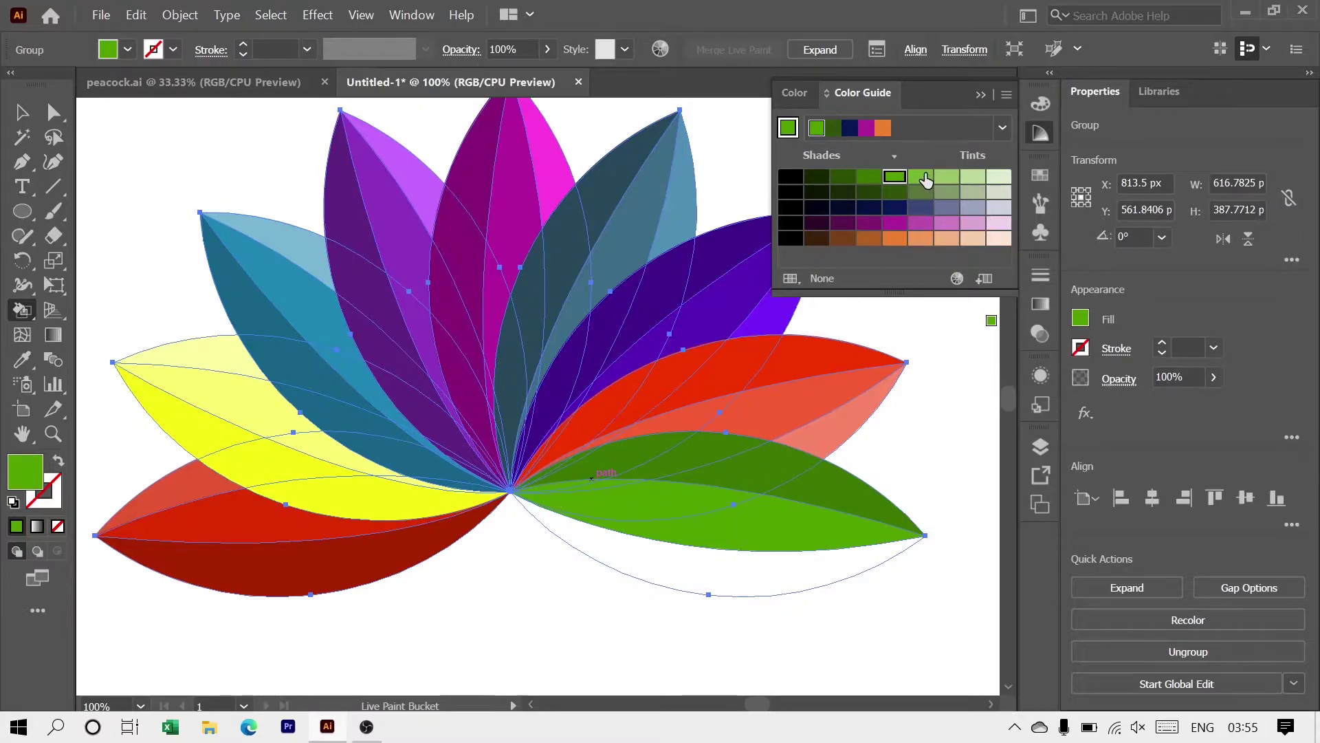
{"action": "left_click", "coordinate": [926, 179]}
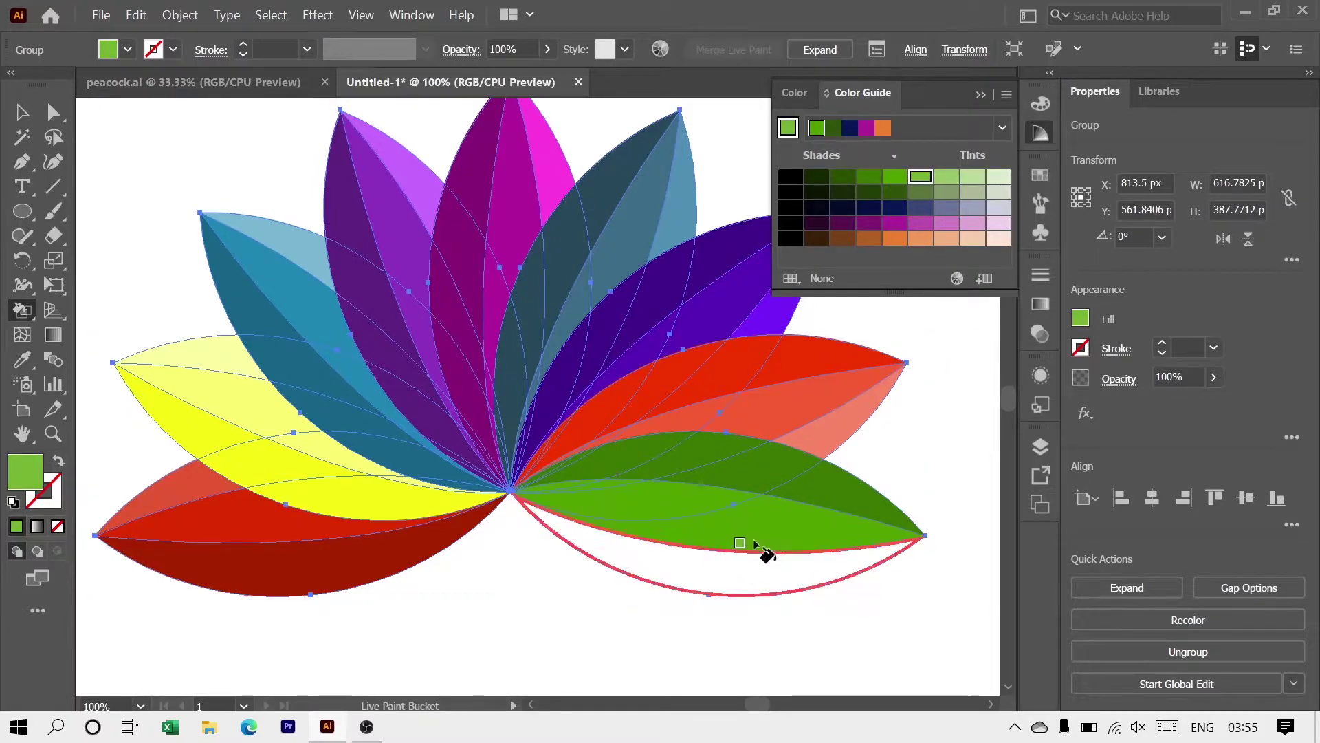
{"action": "key", "text": "Right"}
{"action": "left_click", "coordinate": [743, 588]}
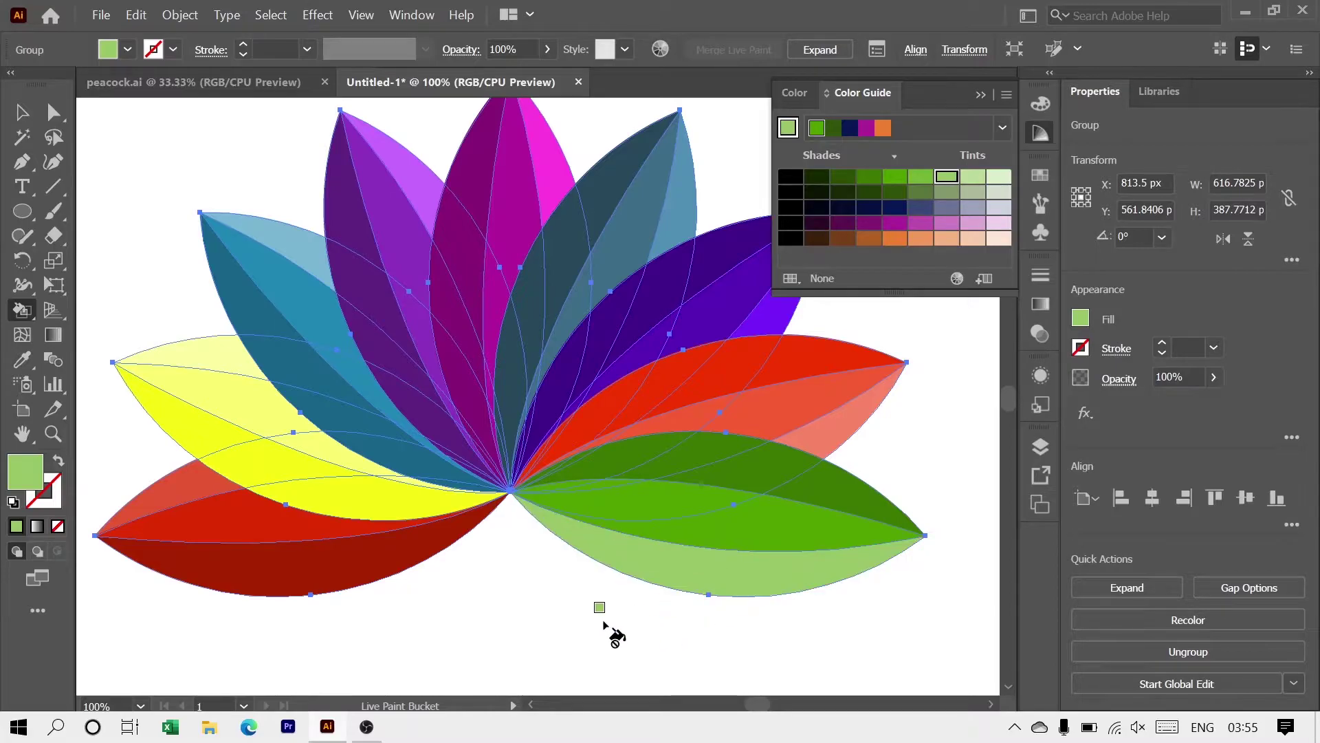
Deselect the flower and prepare the Pen tool with default colours and no fill
{"action": "left_click", "coordinate": [24, 114]}
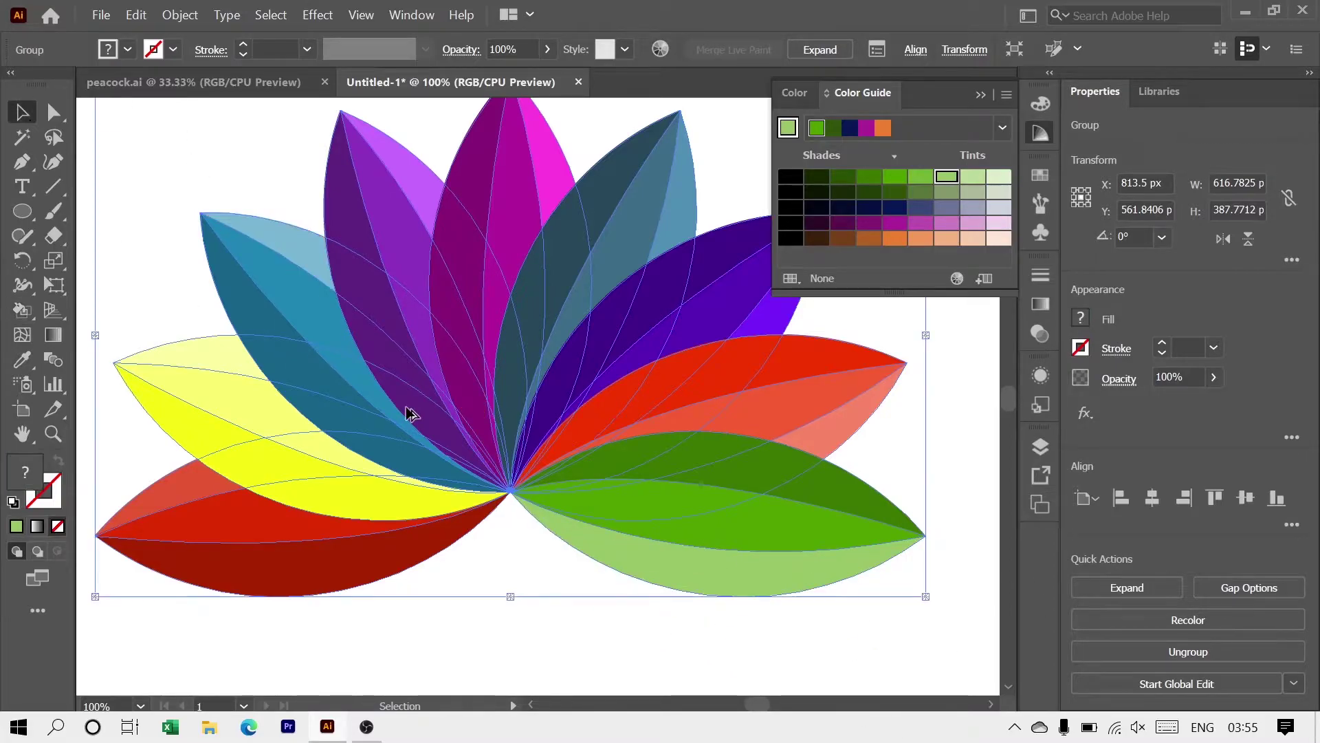
{"action": "scroll", "coordinate": [406, 410], "scroll_direction": "down", "scroll_amount": 2}
{"action": "left_click", "coordinate": [718, 458]}
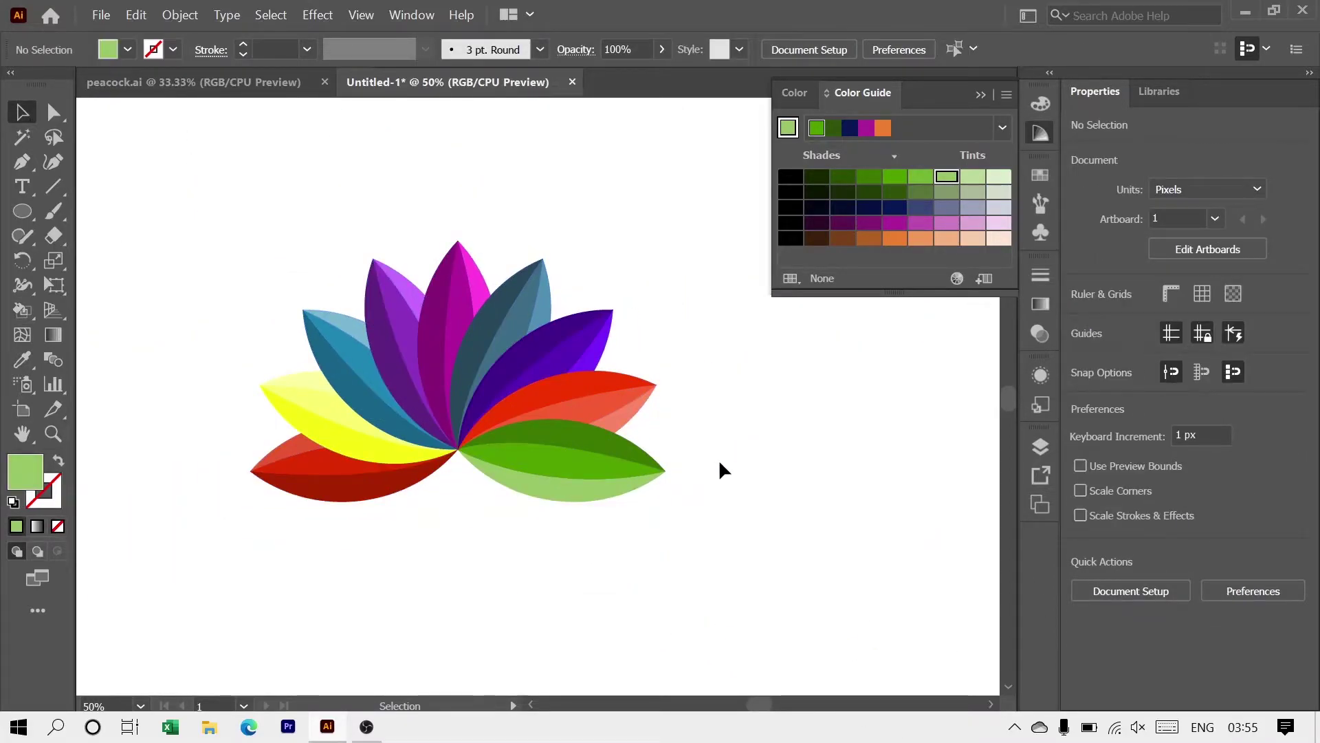
{"action": "left_click", "coordinate": [20, 171]}
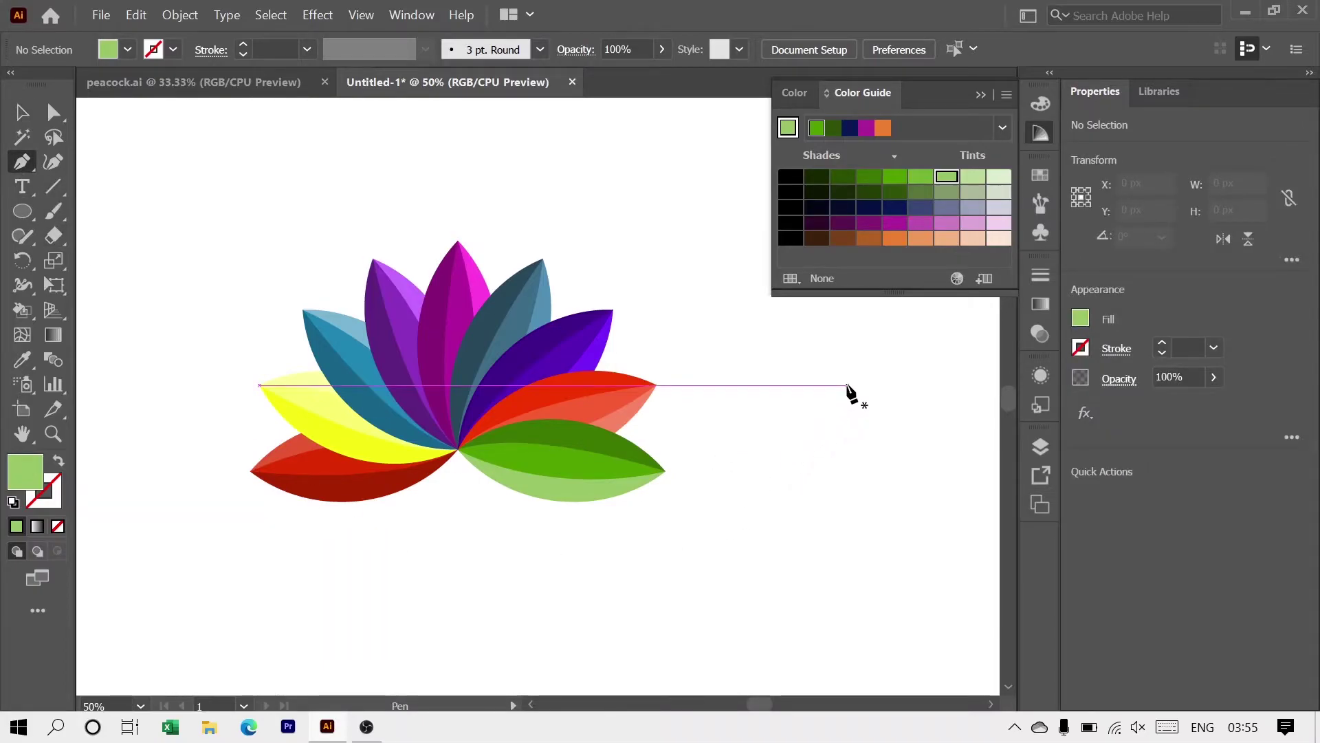
{"action": "left_click", "coordinate": [14, 502]}
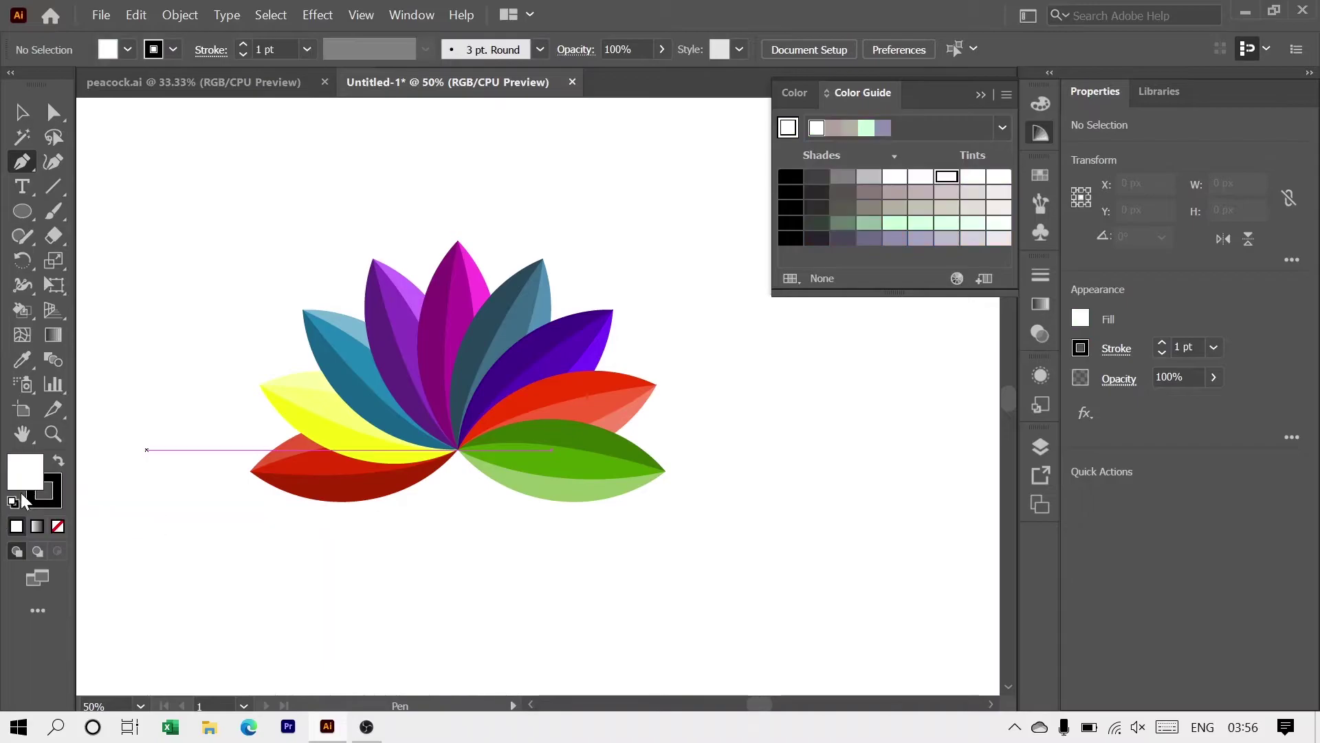
{"action": "left_click", "coordinate": [58, 527]}
Draw a closed, curved hook outline for the neck and head beside the flower
{"action": "left_click_drag", "start_coordinate": [850, 382], "coordinate": [845, 382]}
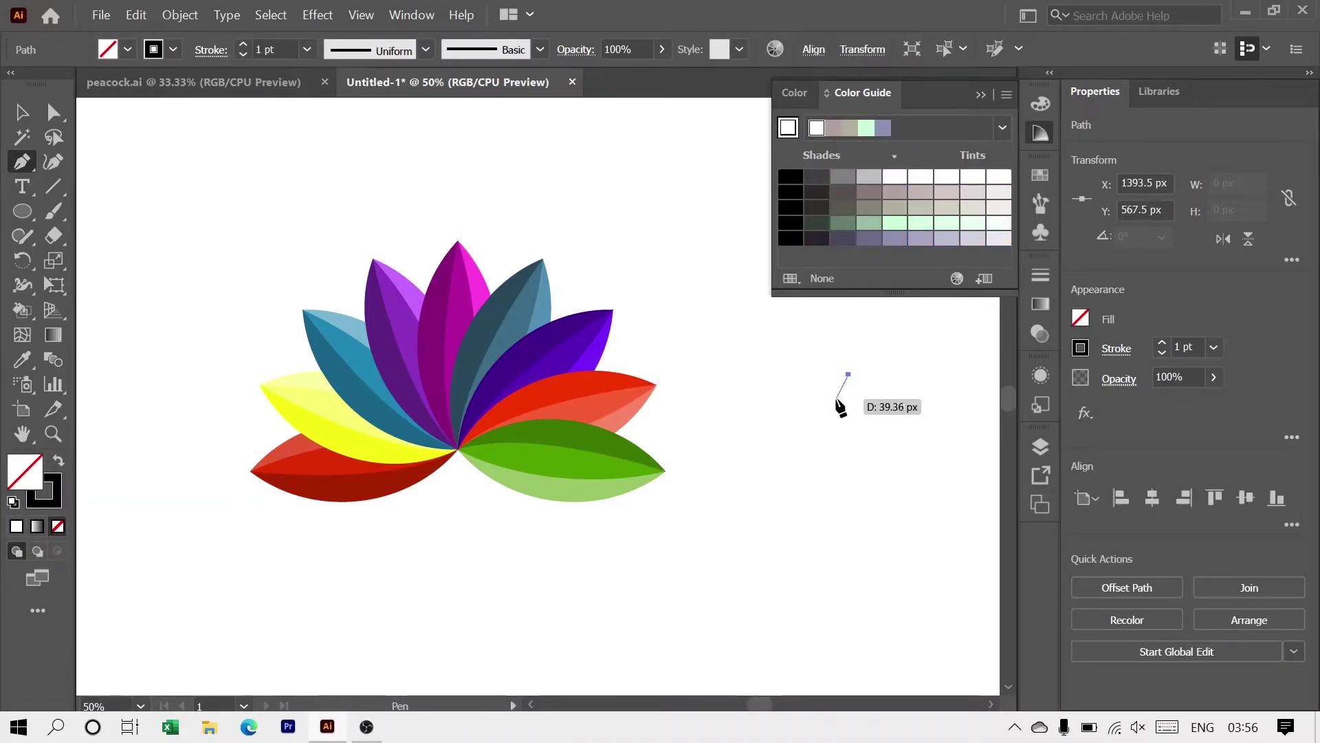
{"action": "left_click_drag", "start_coordinate": [829, 415], "coordinate": [840, 442]}
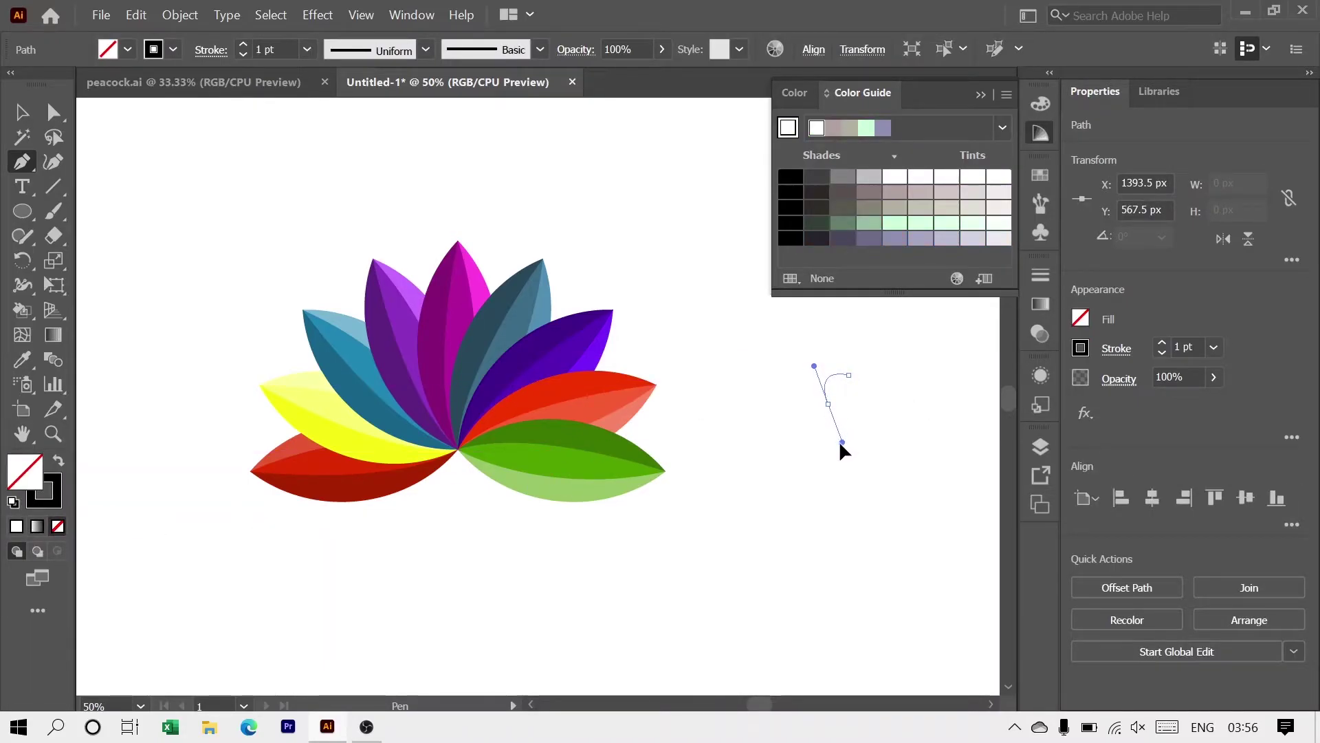
{"action": "left_click", "coordinate": [826, 513]}
{"action": "left_click_drag", "start_coordinate": [837, 497], "coordinate": [828, 498]}
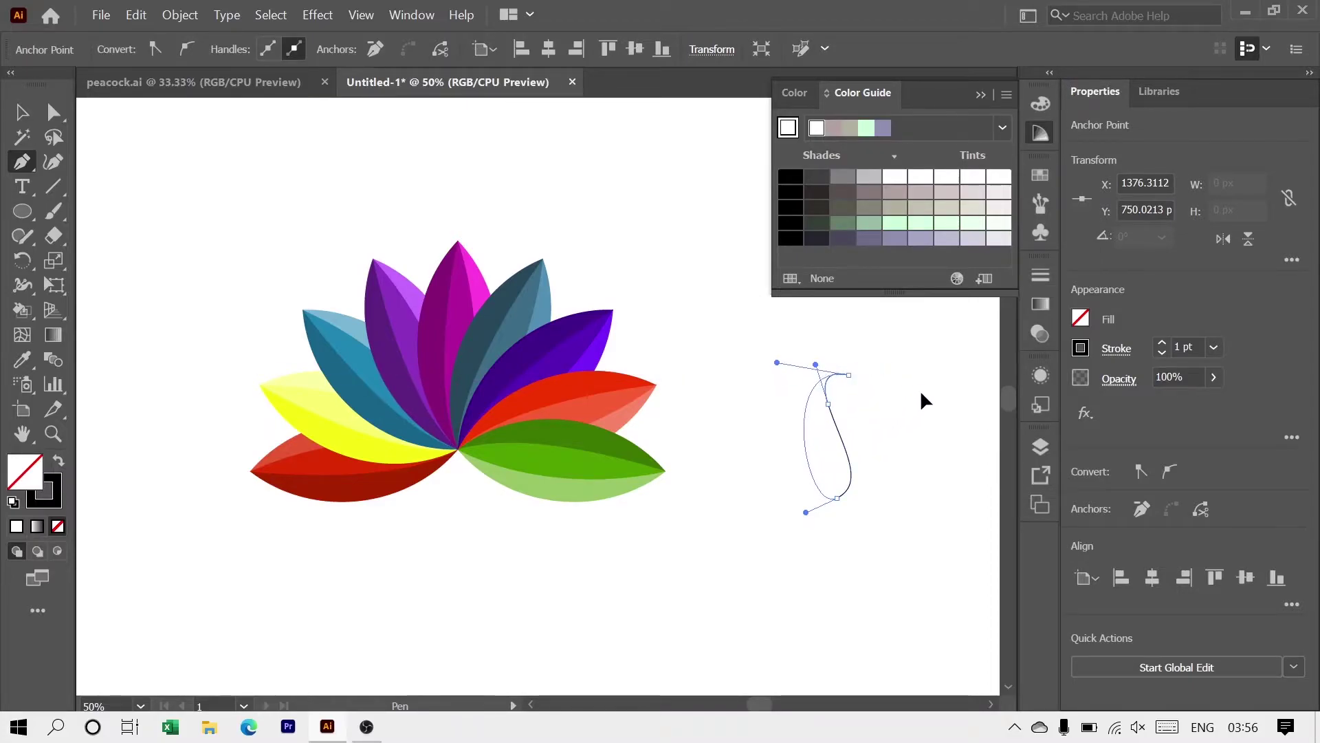
{"action": "left_click_drag", "start_coordinate": [837, 498], "coordinate": [840, 540]}
{"action": "left_click", "coordinate": [21, 114]}
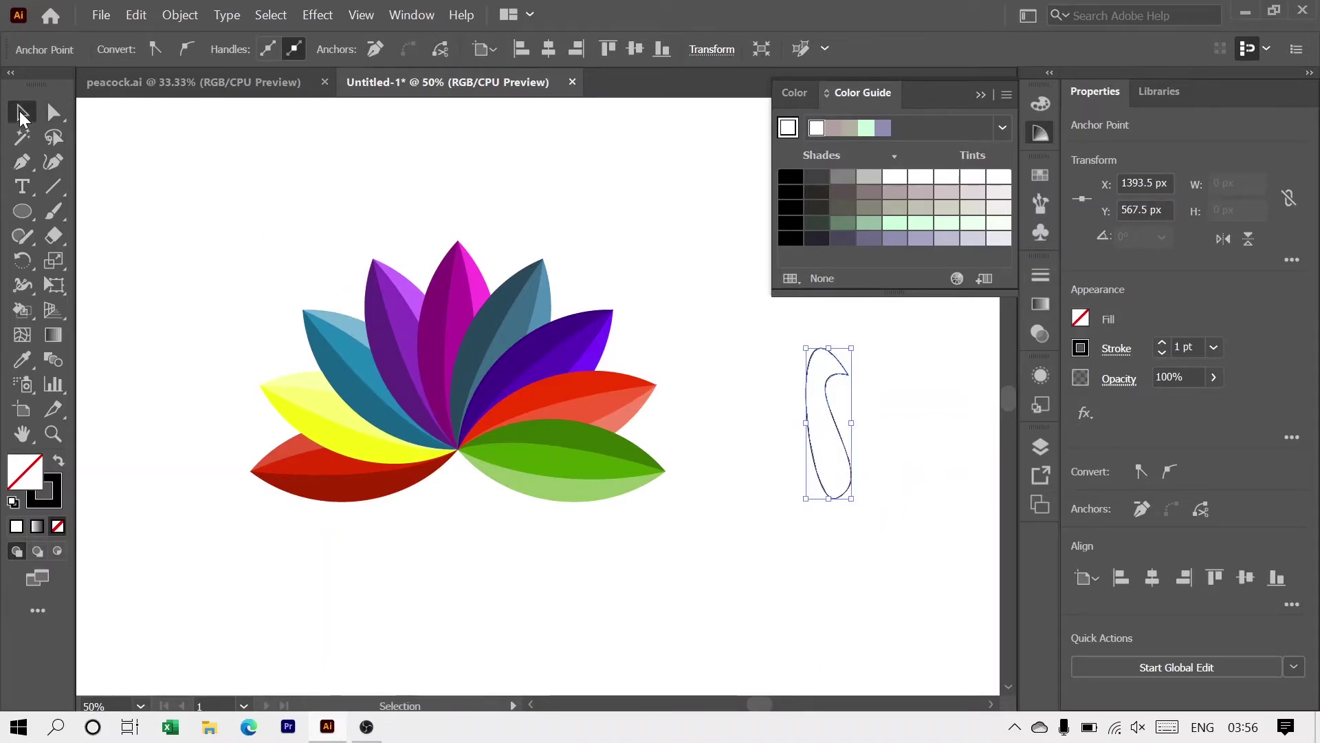
{"action": "left_click", "coordinate": [824, 482]}
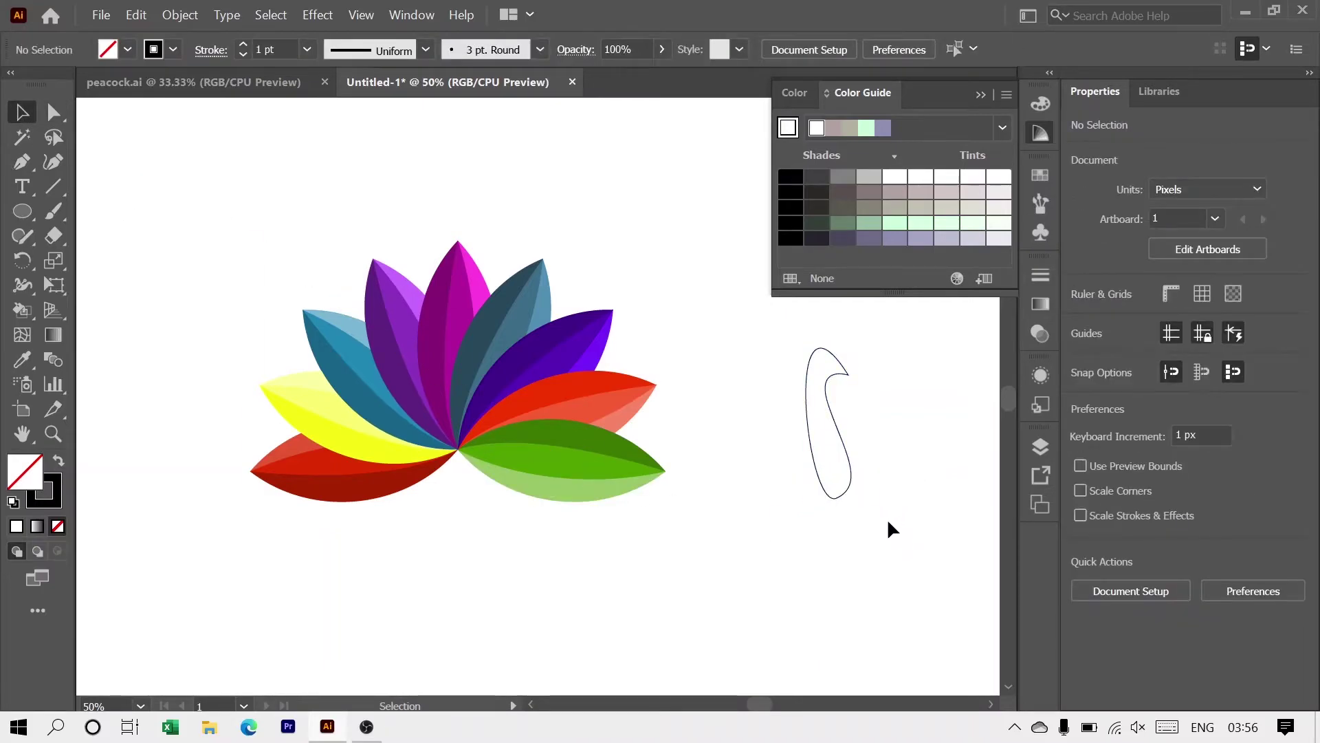
Give the neck outline a white fill and no stroke
{"action": "left_click", "coordinate": [851, 485]}
{"action": "left_click", "coordinate": [13, 501]}
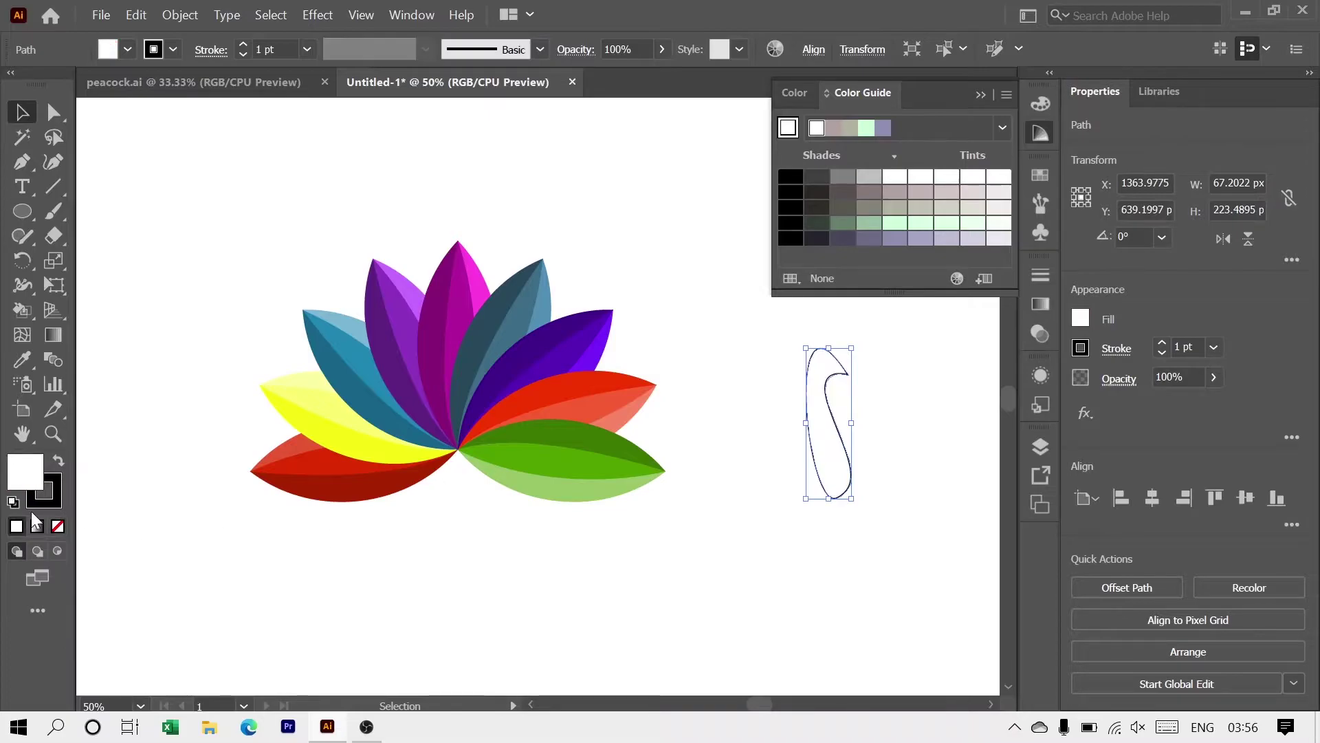
{"action": "left_click", "coordinate": [58, 526]}
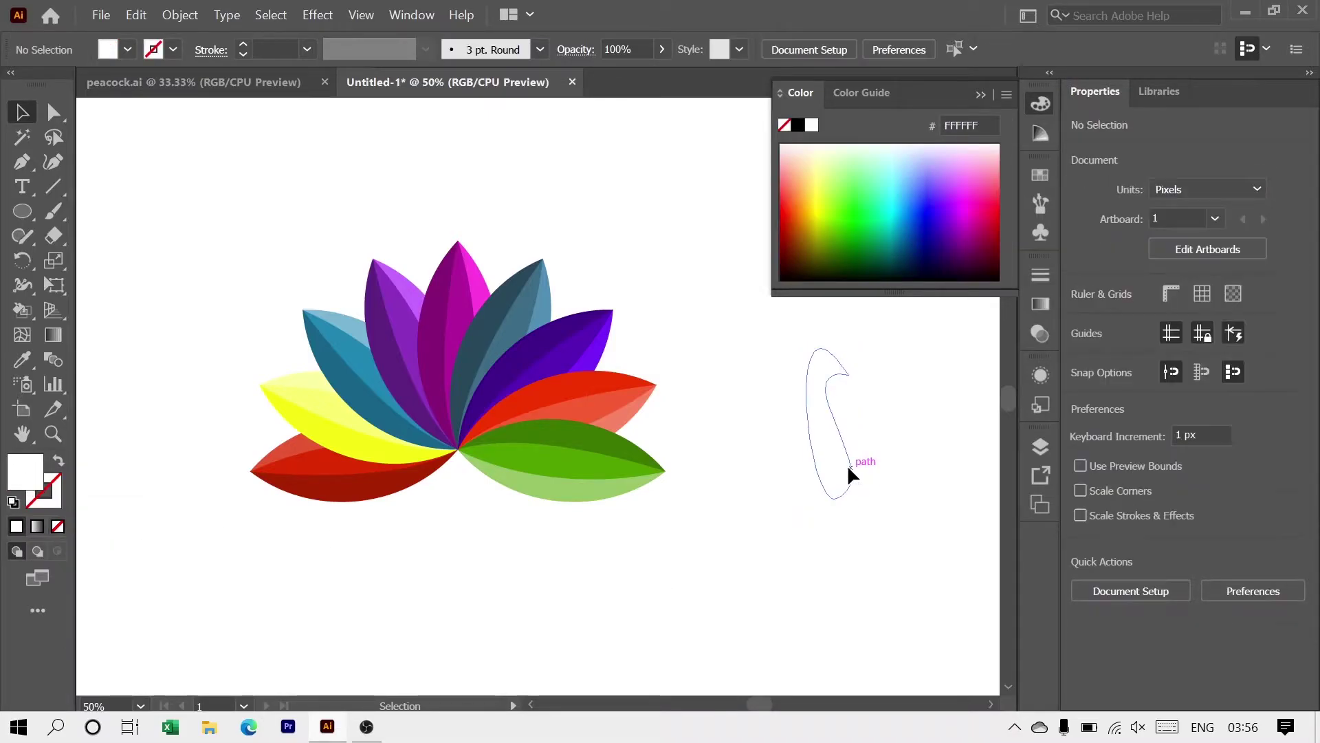
Move the white neck onto the petal fan's centre and shrink it to fit
{"action": "mouse_move", "coordinate": [847, 464]}
{"action": "left_mouse_down"}
{"action": "mouse_move", "coordinate": [506, 488]}
{"action": "mouse_move", "coordinate": [490, 454]}
{"action": "left_mouse_up"}
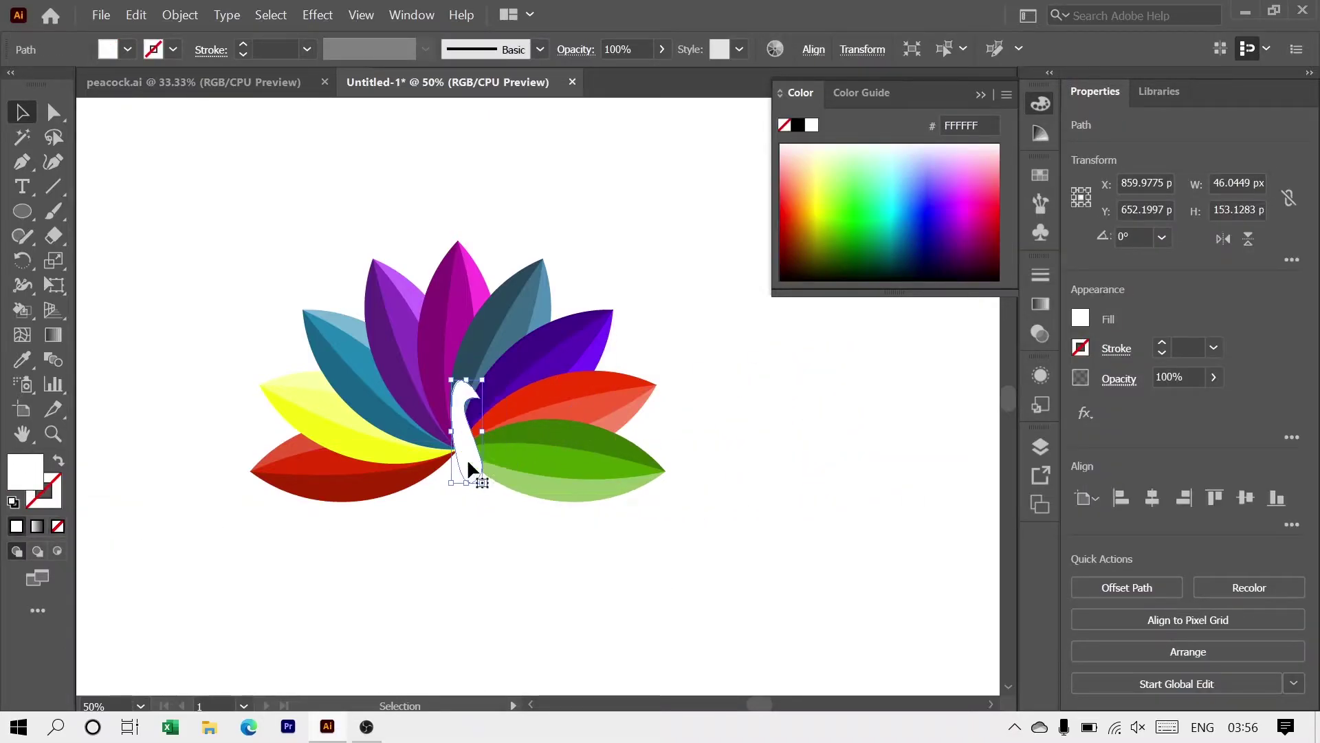
{"action": "scroll", "coordinate": [484, 497], "scroll_direction": "up", "scroll_amount": 2}
{"action": "scroll", "coordinate": [484, 497], "scroll_direction": "up", "scroll_amount": 1}
{"action": "mouse_move", "coordinate": [457, 523]}
{"action": "left_mouse_down"}
{"action": "mouse_move", "coordinate": [436, 495]}
{"action": "mouse_move", "coordinate": [498, 596]}
{"action": "left_mouse_up"}
{"action": "left_click", "coordinate": [446, 554]}
{"action": "scroll", "coordinate": [444, 545], "scroll_direction": "down", "scroll_amount": 1}
{"action": "left_click_drag", "start_coordinate": [858, 211], "coordinate": [890, 218]}
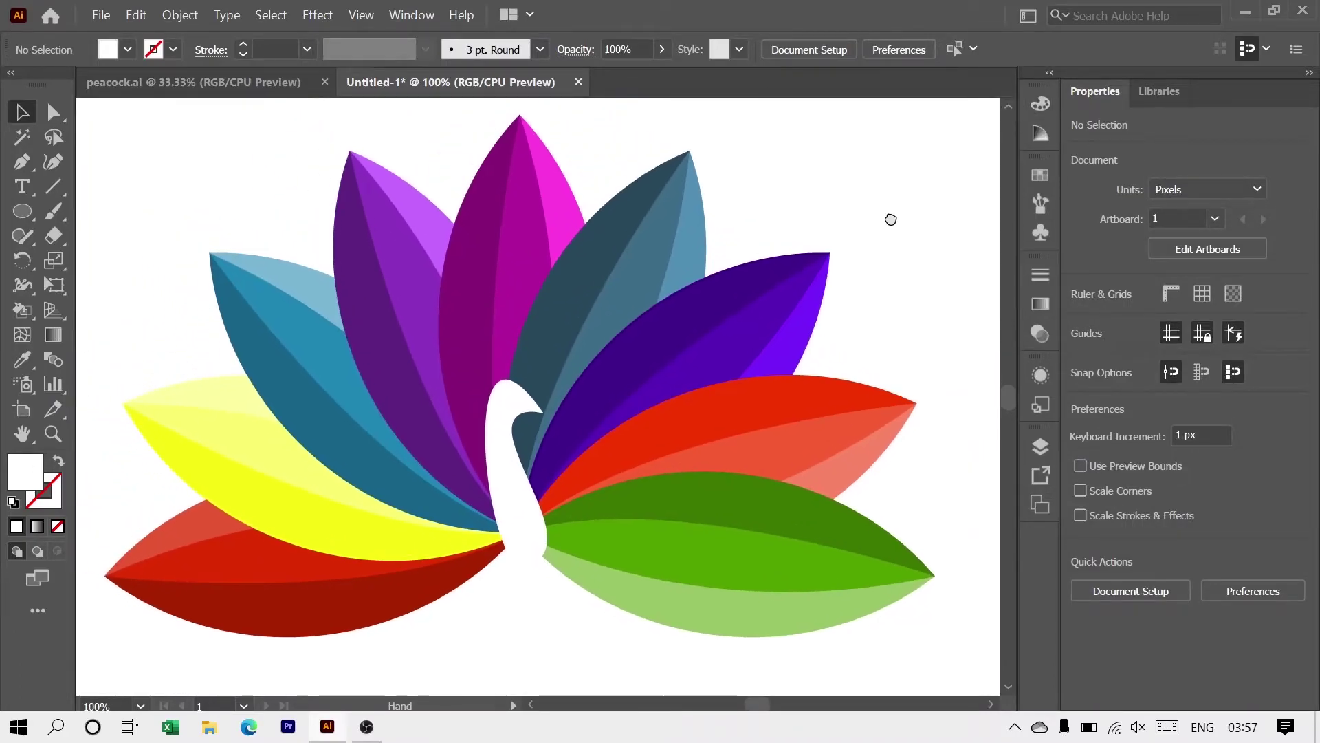
Draw a small black circle near the page's top right with the Ellipse tool
{"action": "left_click", "coordinate": [22, 213]}
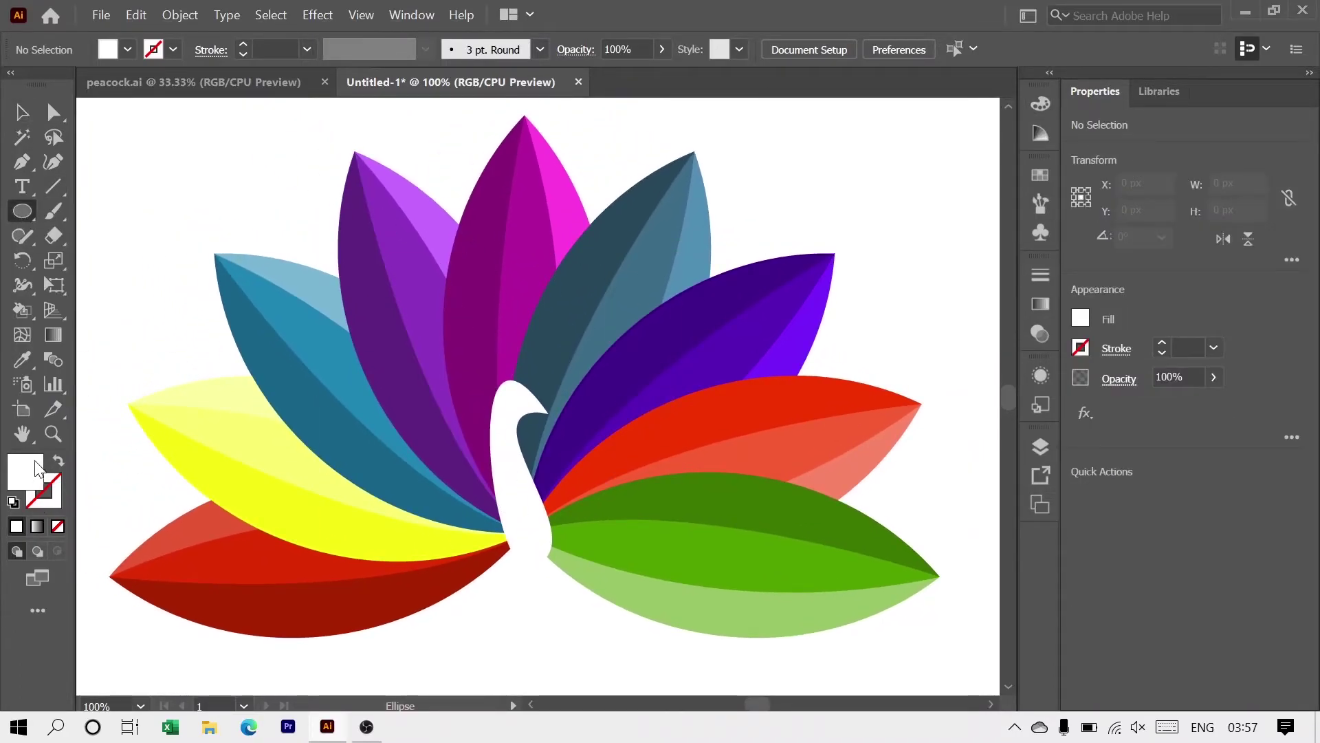
{"action": "left_click", "coordinate": [59, 460]}
{"action": "left_click", "coordinate": [16, 526]}
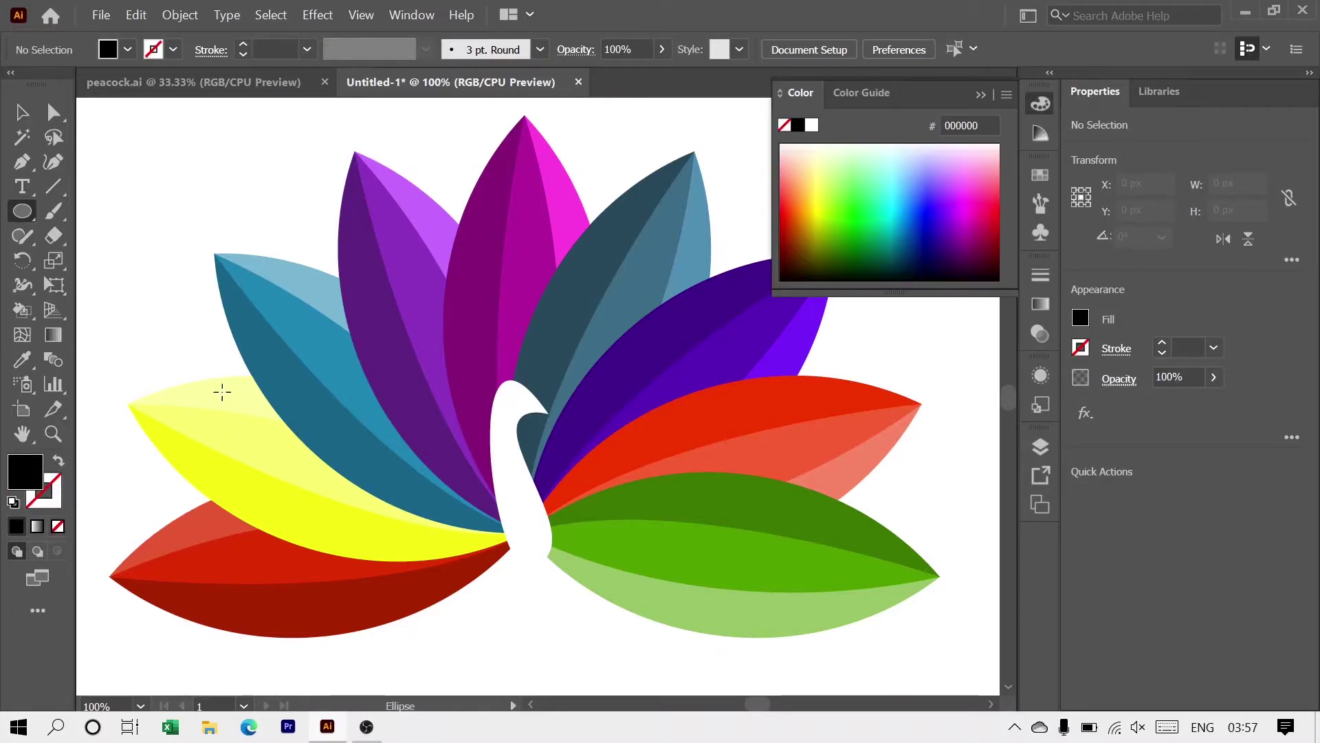
{"action": "left_click", "coordinate": [981, 94]}
{"action": "left_click_drag", "start_coordinate": [825, 159], "coordinate": [846, 179]}
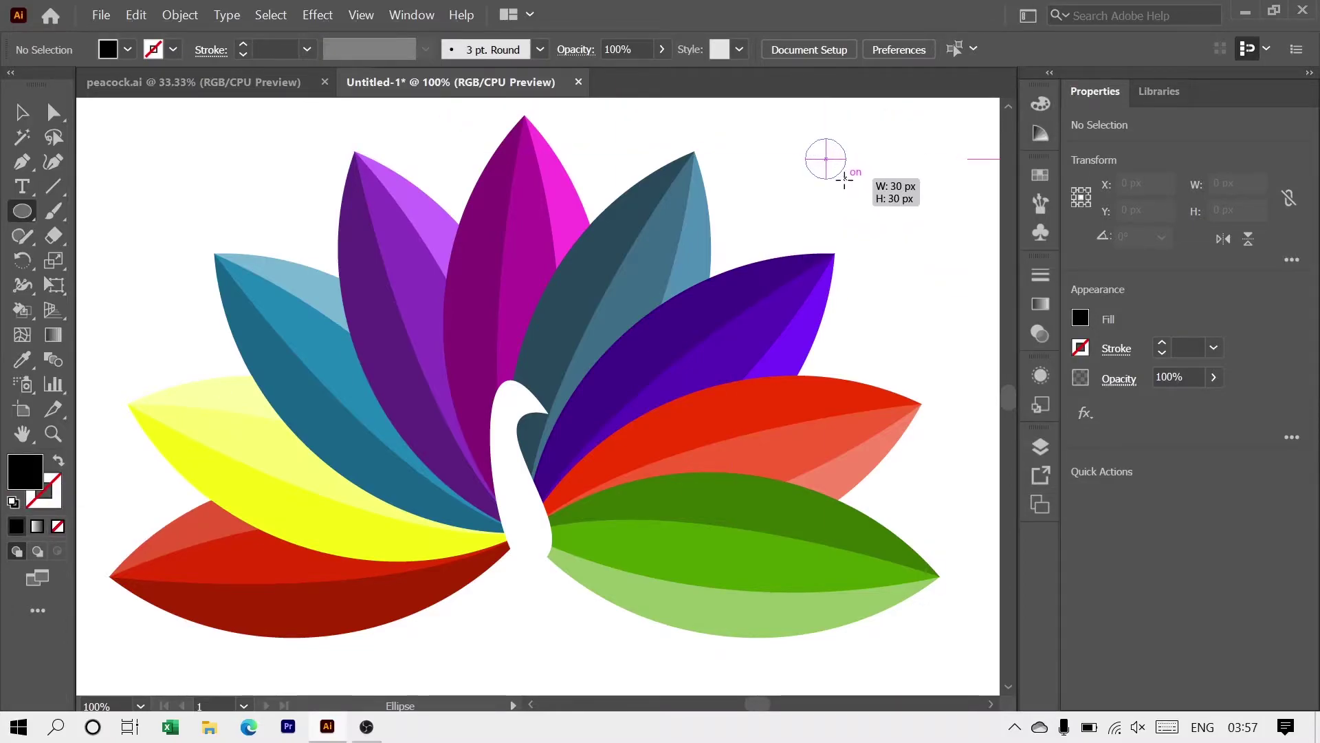
{"action": "key", "text": "v"}
{"action": "left_click", "coordinate": [845, 167]}
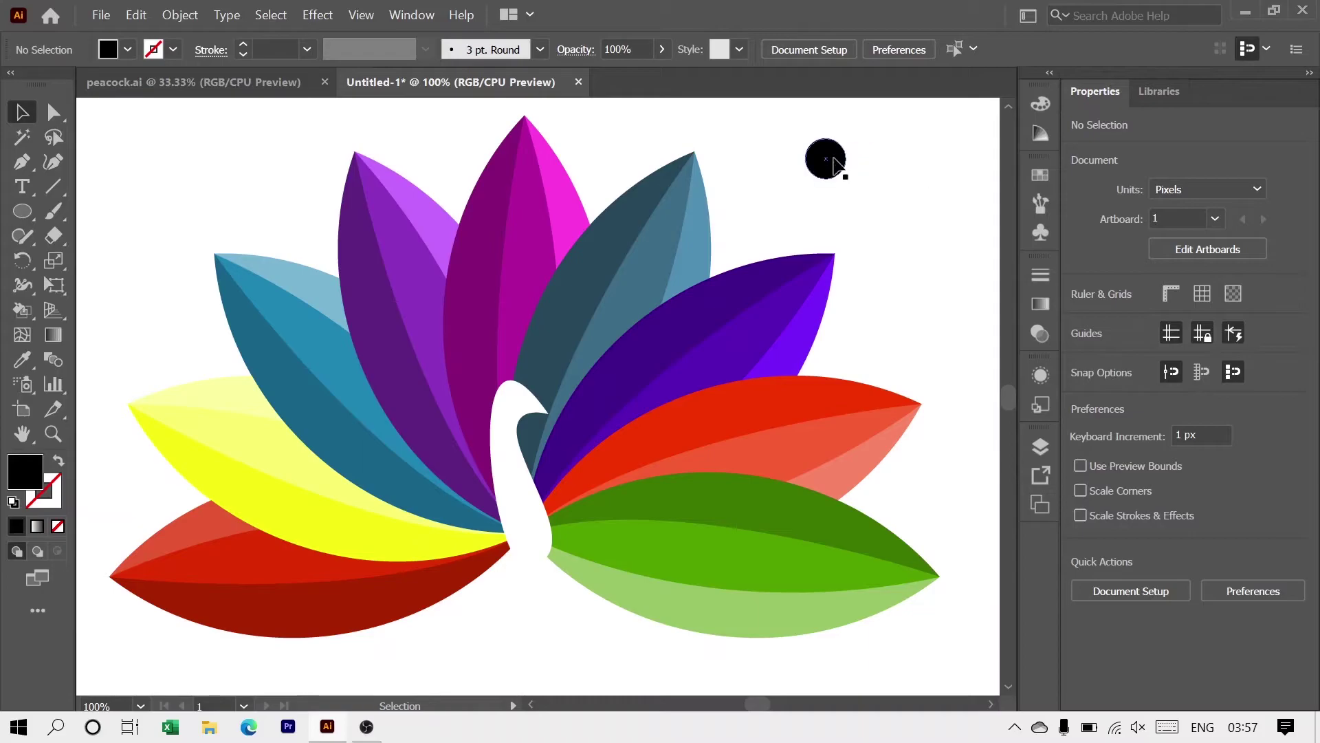
Duplicate the circle overlapping itself and apply Pathfinder Intersect to form an almond
{"action": "left_click", "coordinate": [834, 158]}
{"action": "left_click", "coordinate": [837, 166]}
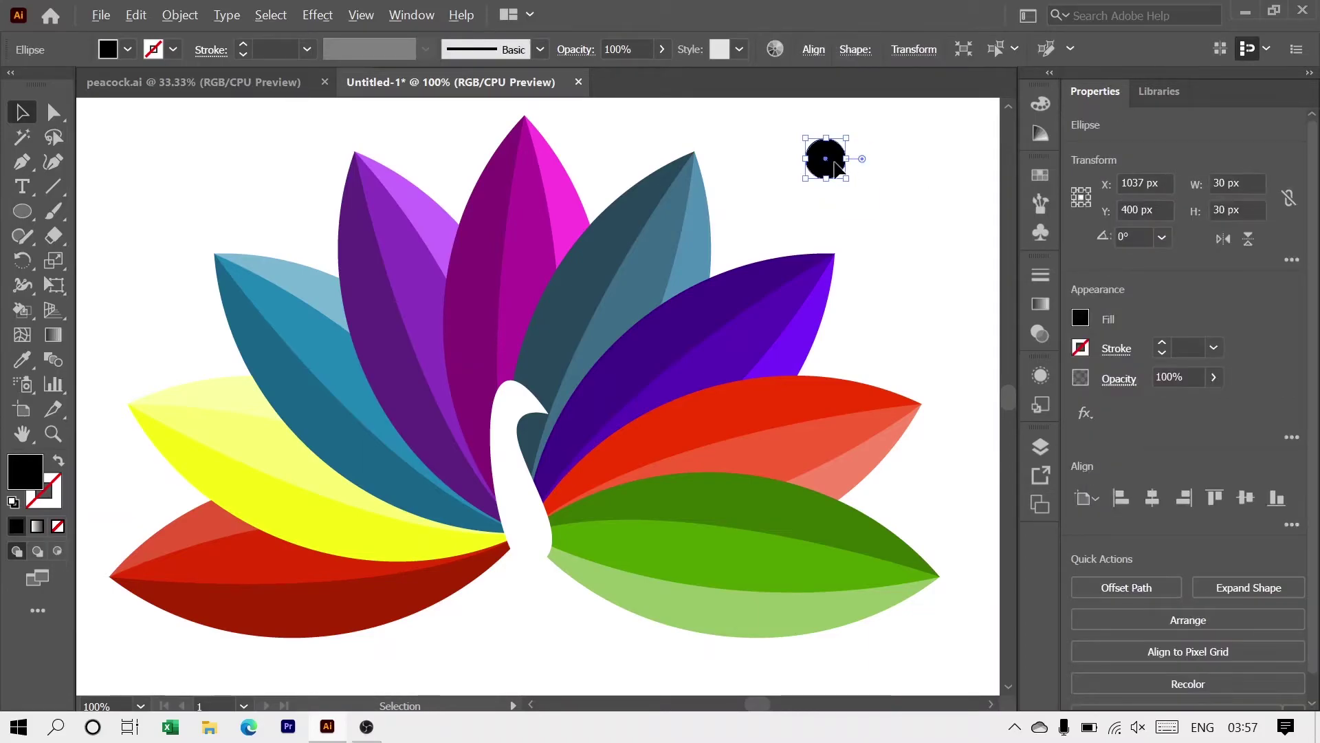
{"action": "left_click_drag", "start_coordinate": [834, 162], "coordinate": [860, 169]}
{"action": "left_click_drag", "start_coordinate": [795, 127], "coordinate": [884, 201]}
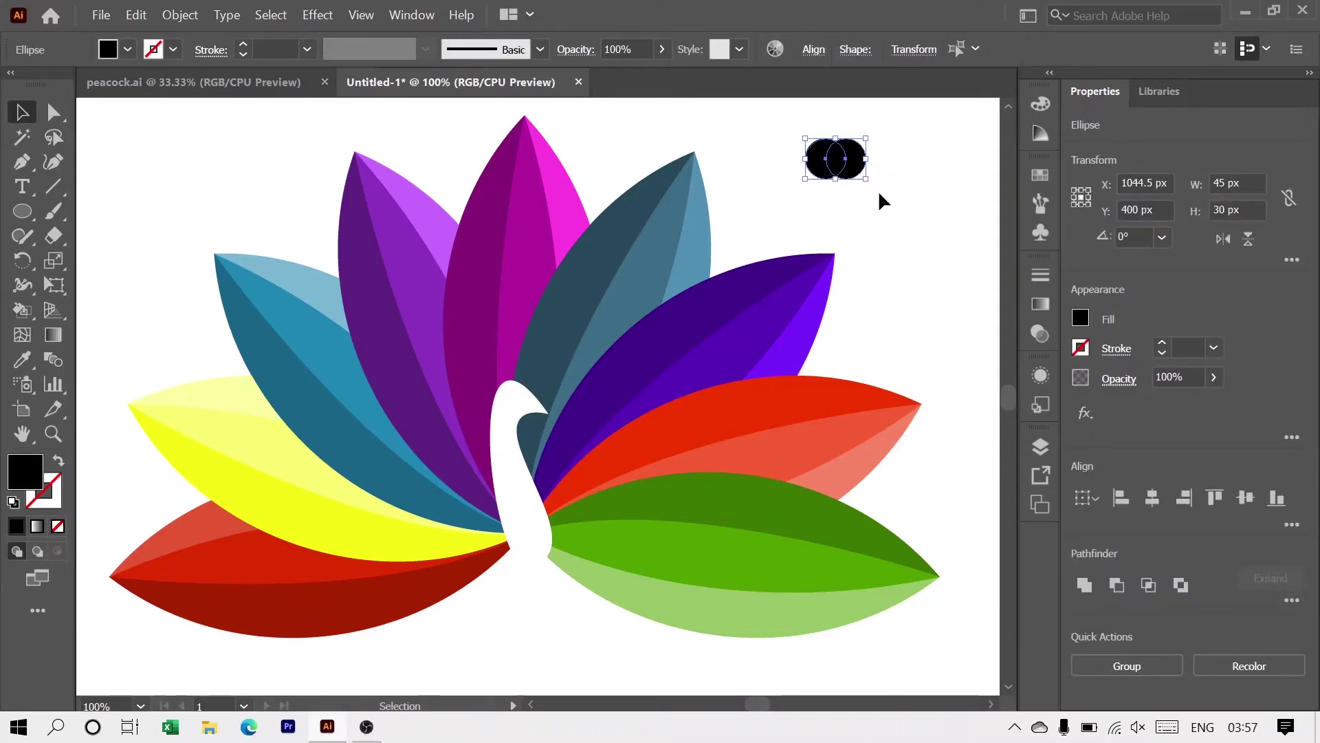
{"action": "left_click", "coordinate": [395, 15]}
{"action": "left_click", "coordinate": [509, 692]}
{"action": "left_click", "coordinate": [836, 193]}
{"action": "left_click", "coordinate": [976, 111]}
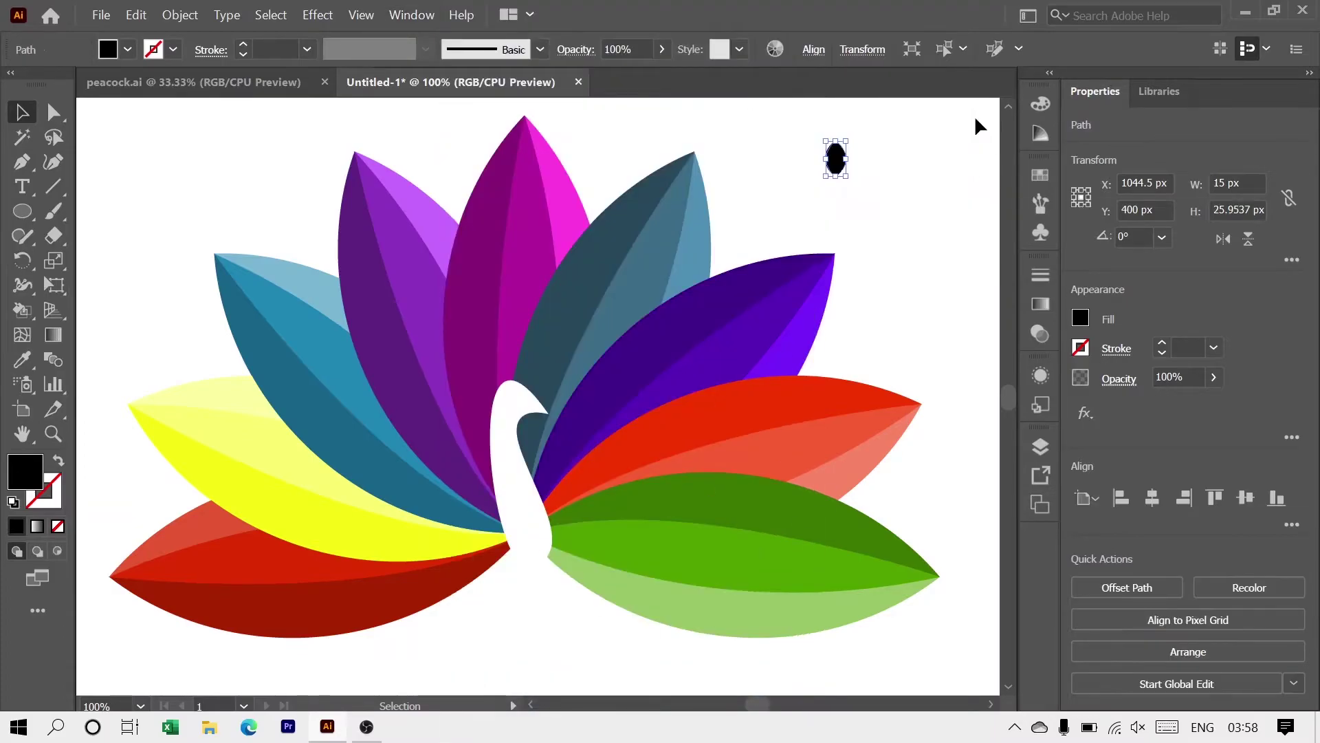
Move the almond onto the head, make it white with no stroke, and shrink it
{"action": "left_click_drag", "start_coordinate": [840, 165], "coordinate": [550, 360]}
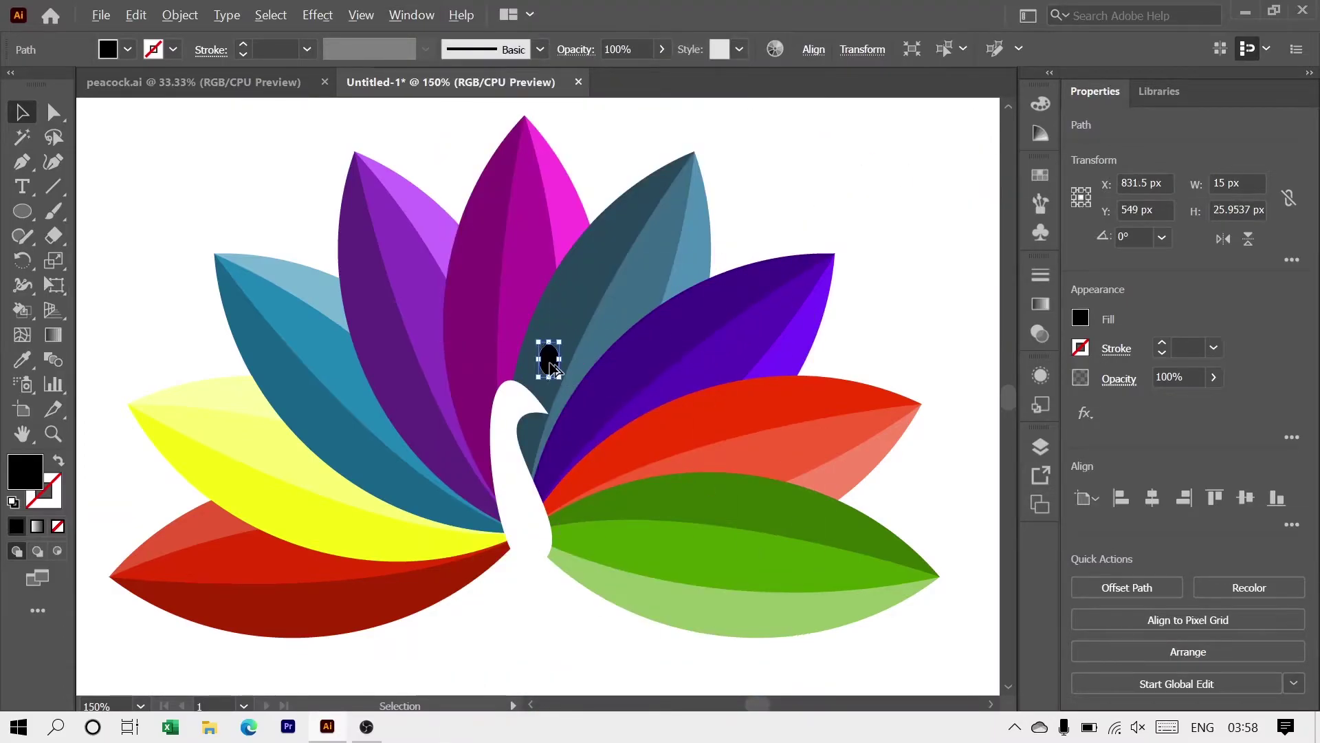
{"action": "key", "text": "ctrl+plus"}
{"action": "key", "text": "ctrl+plus"}
{"action": "key", "text": "ctrl+plus"}
{"action": "left_click", "coordinate": [13, 501]}
{"action": "left_click", "coordinate": [58, 526]}
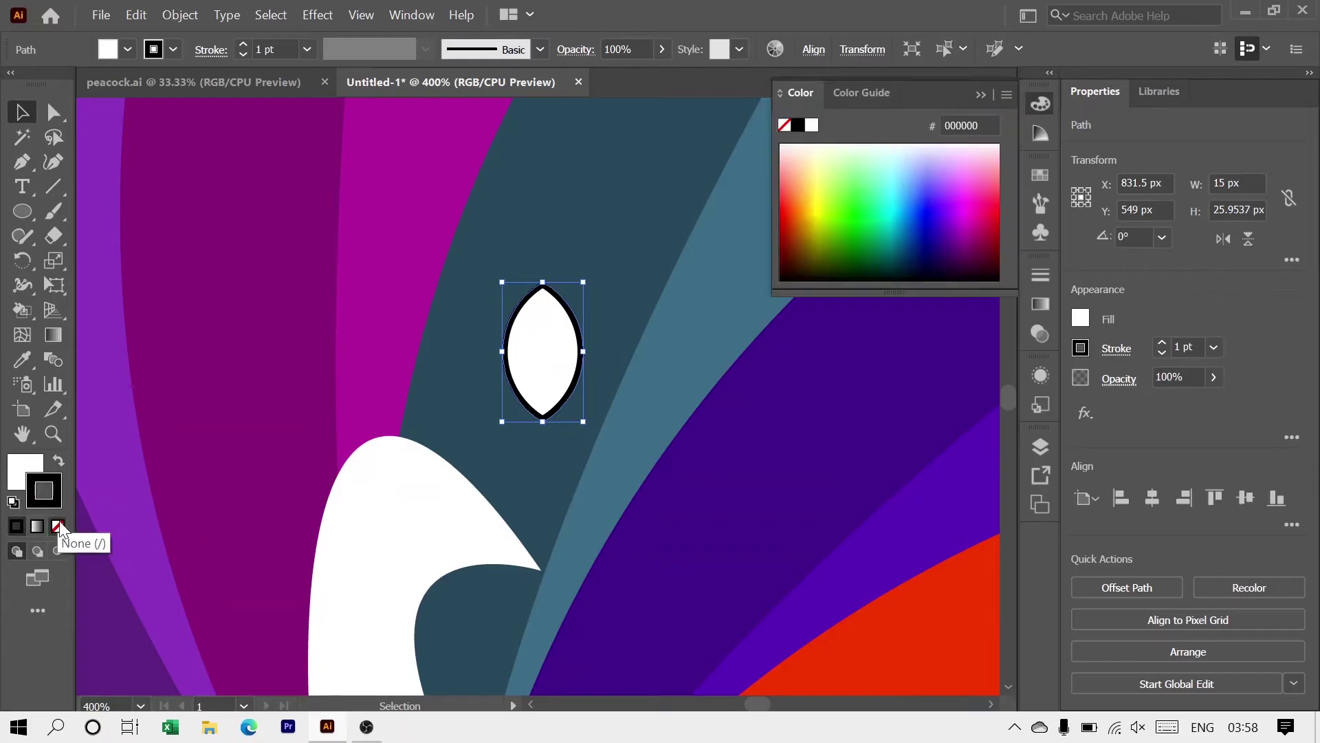
{"action": "left_click_drag", "start_coordinate": [583, 421], "coordinate": [571, 404]}
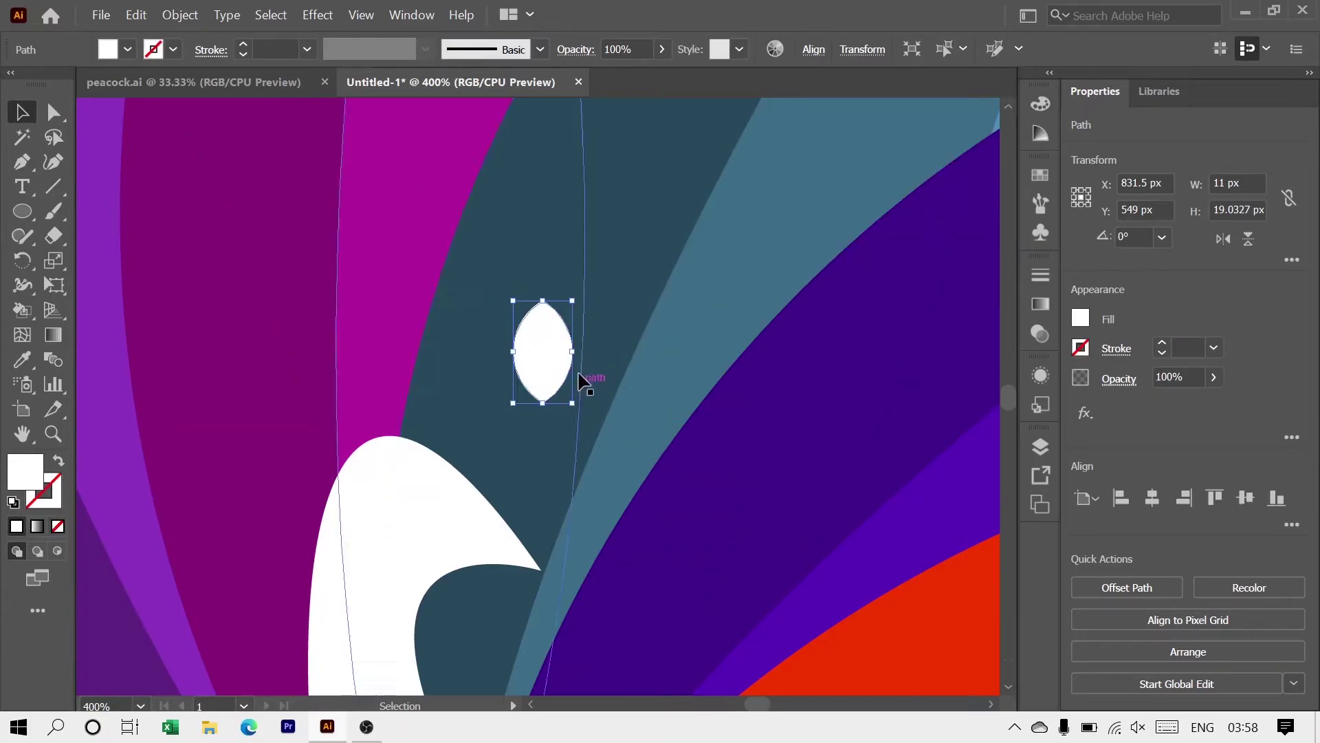
{"action": "mouse_move", "coordinate": [571, 352]}
{"action": "left_mouse_down"}
{"action": "mouse_move", "coordinate": [554, 350]}
{"action": "mouse_move", "coordinate": [549, 383]}
{"action": "mouse_move", "coordinate": [492, 451]}
{"action": "mouse_move", "coordinate": [512, 426]}
{"action": "left_mouse_up"}
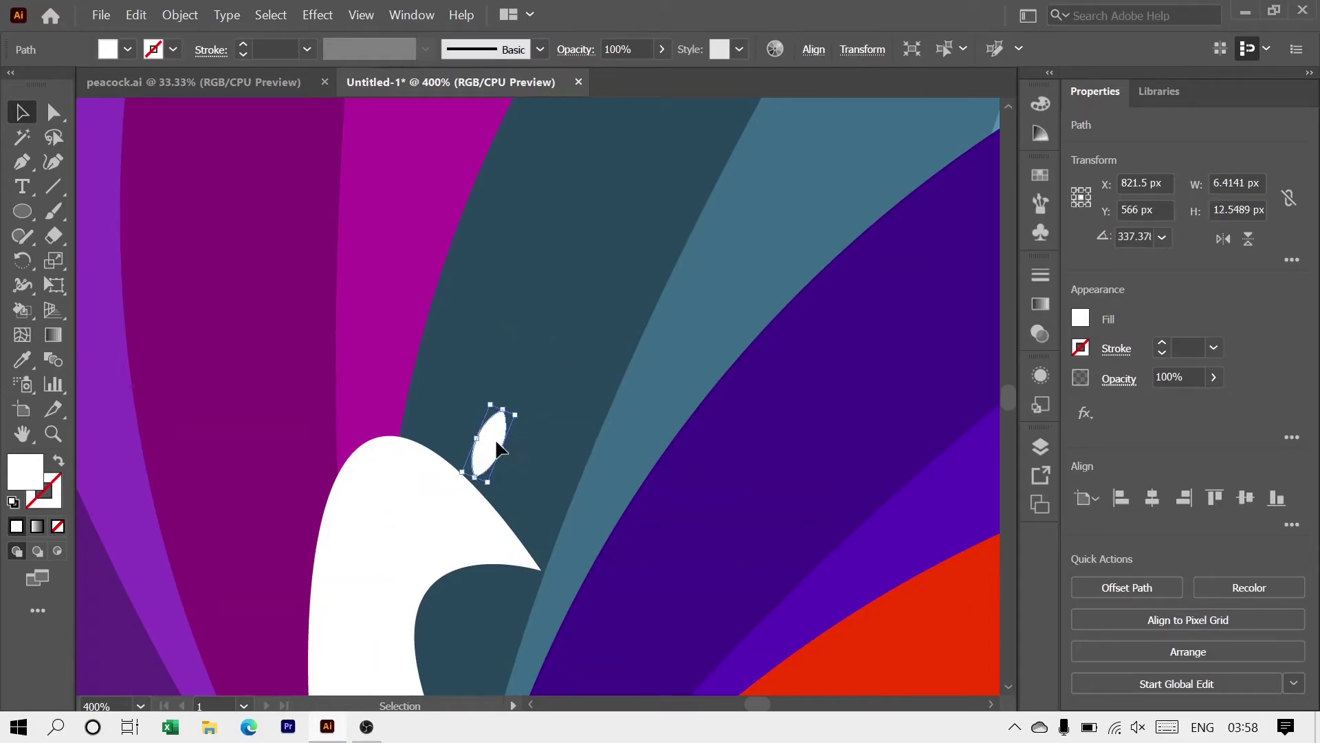
{"action": "mouse_move", "coordinate": [492, 476]}
{"action": "left_mouse_down"}
{"action": "mouse_move", "coordinate": [491, 459]}
{"action": "mouse_move", "coordinate": [465, 457]}
{"action": "mouse_move", "coordinate": [469, 421]}
{"action": "mouse_move", "coordinate": [431, 402]}
{"action": "mouse_move", "coordinate": [437, 439]}
{"action": "left_mouse_up"}
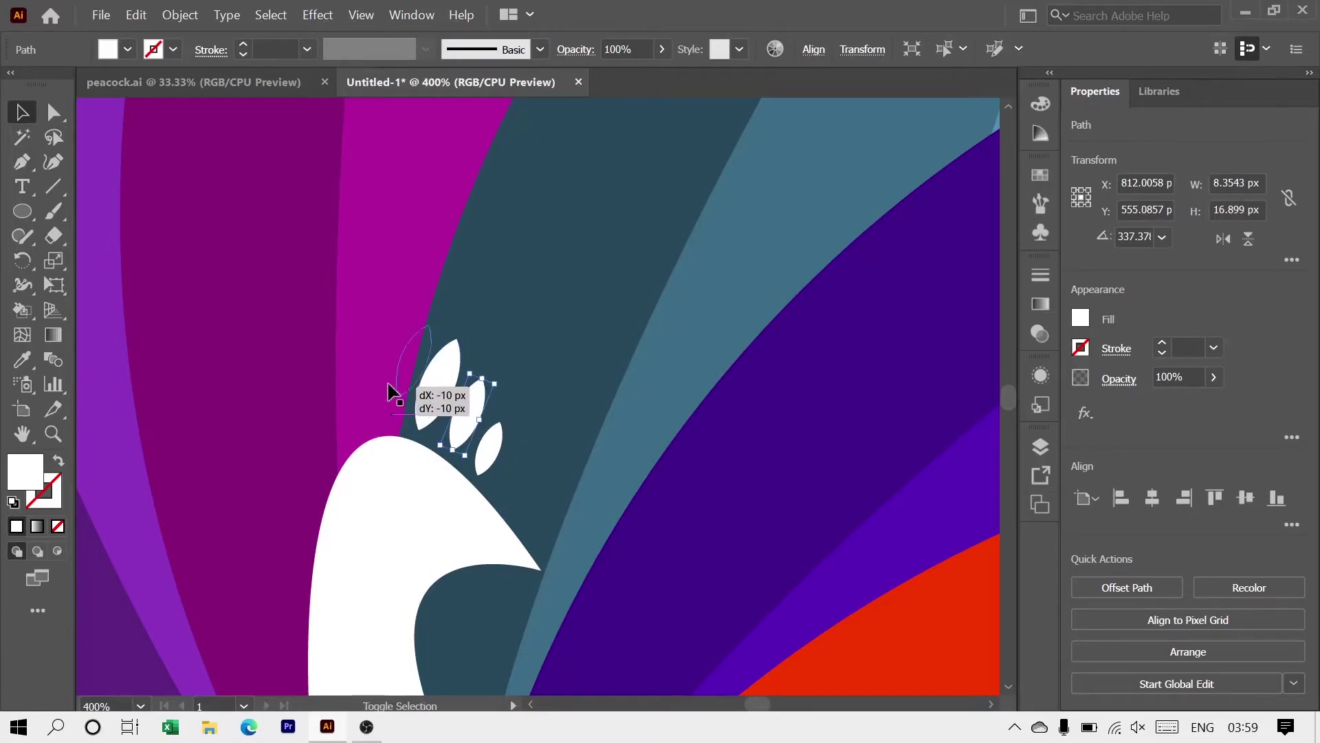
Reflect the middle feather vertically and place the mirrored copy on the left
{"action": "right_click", "coordinate": [460, 410]}
{"action": "left_click", "coordinate": [708, 498]}
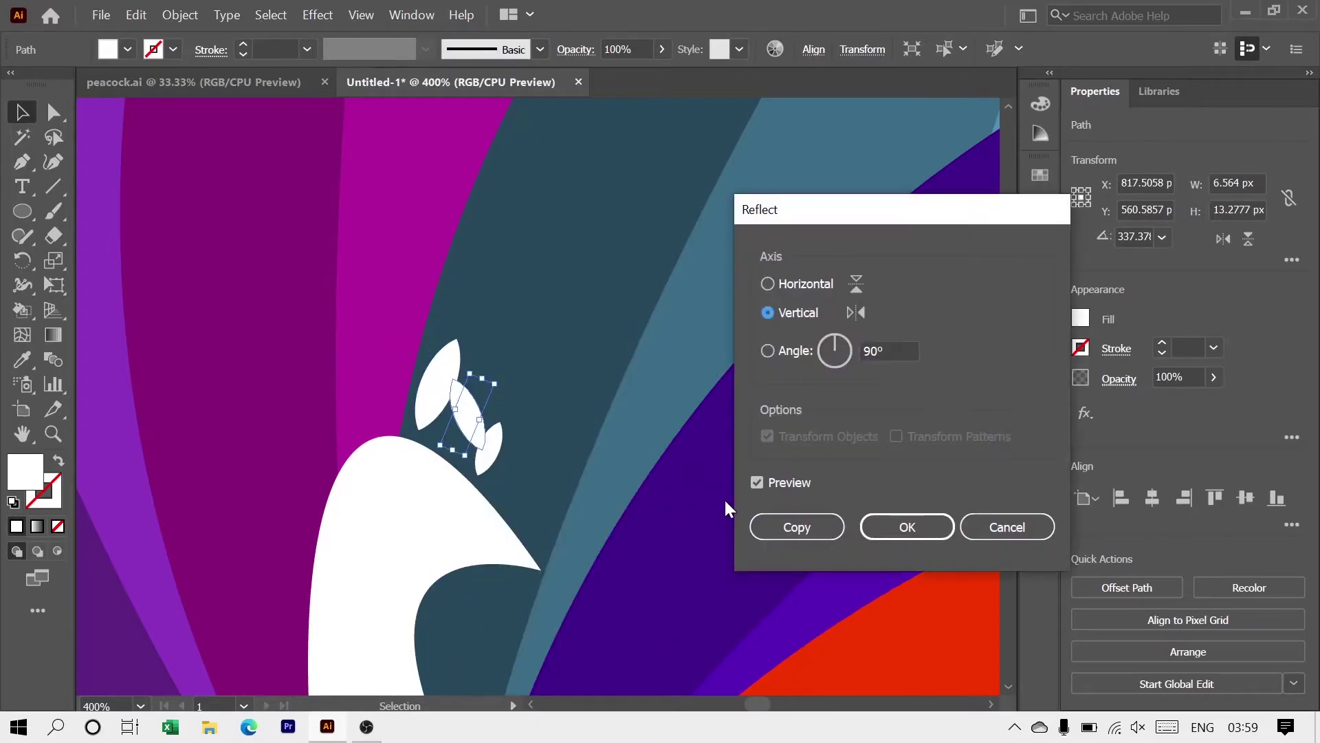
{"action": "left_click", "coordinate": [795, 525]}
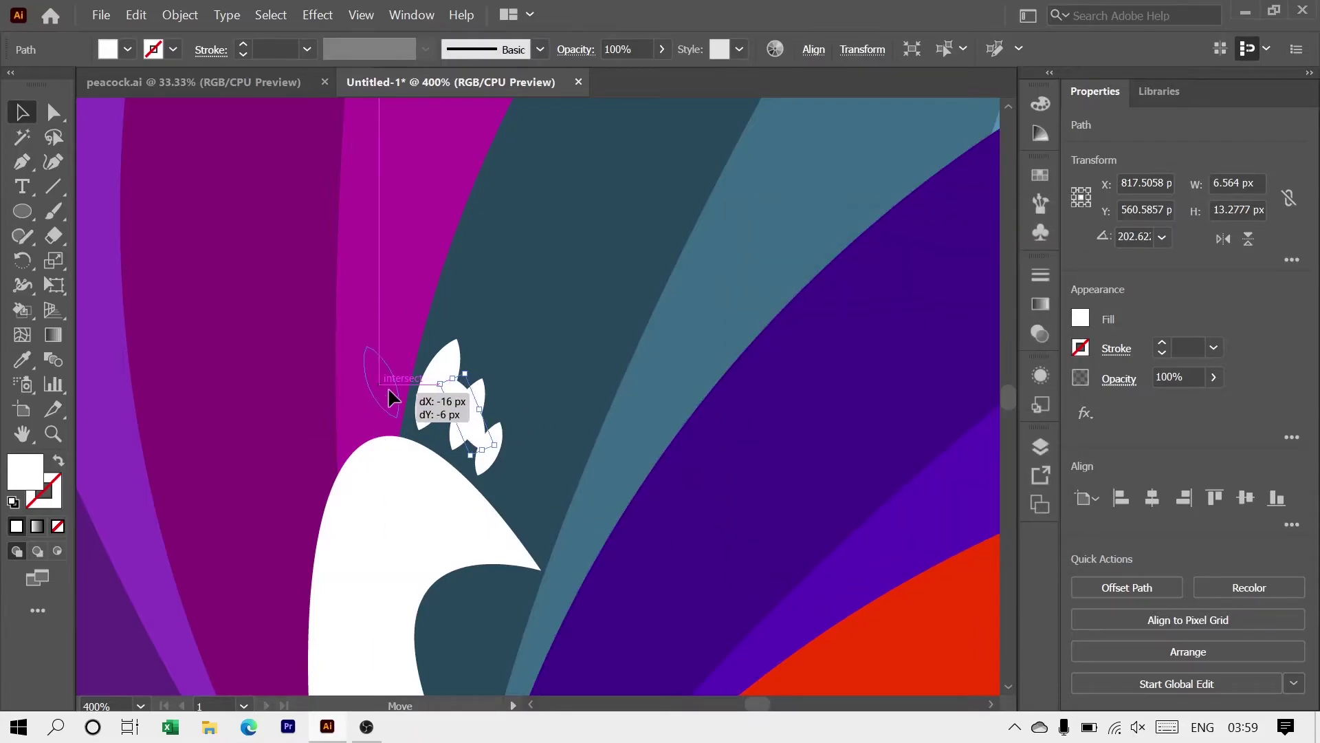
{"action": "left_click_drag", "start_coordinate": [401, 395], "coordinate": [392, 389]}
{"action": "left_click", "coordinate": [631, 517]}
{"action": "scroll", "coordinate": [634, 522], "scroll_direction": "down", "scroll_amount": 5}
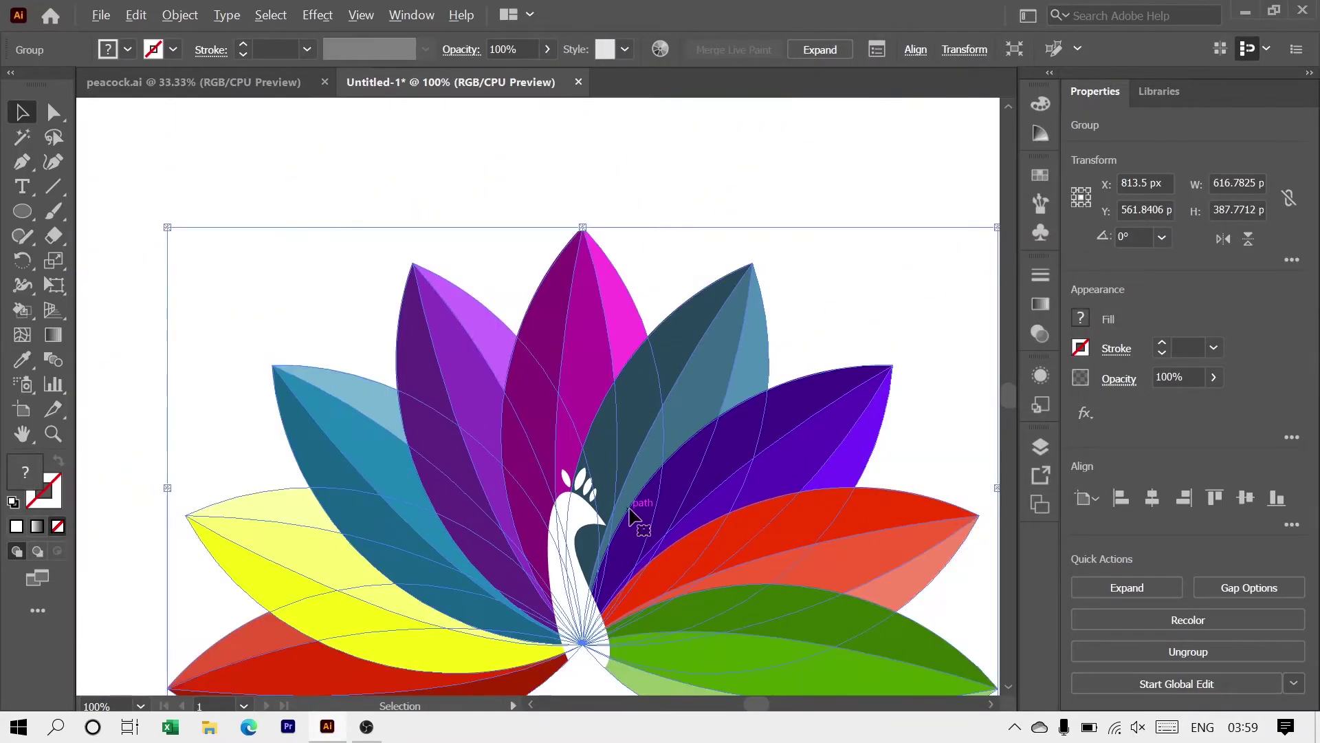
{"action": "key", "text": "ctrl+shift+a"}
{"action": "scroll", "coordinate": [604, 496], "scroll_direction": "up", "scroll_amount": 3}
{"action": "scroll", "coordinate": [495, 463], "scroll_direction": "up", "scroll_amount": 2}
Rotate the left feather upright, then reflect copies of the feathers to the crest's left side
{"action": "left_click", "coordinate": [494, 457]}
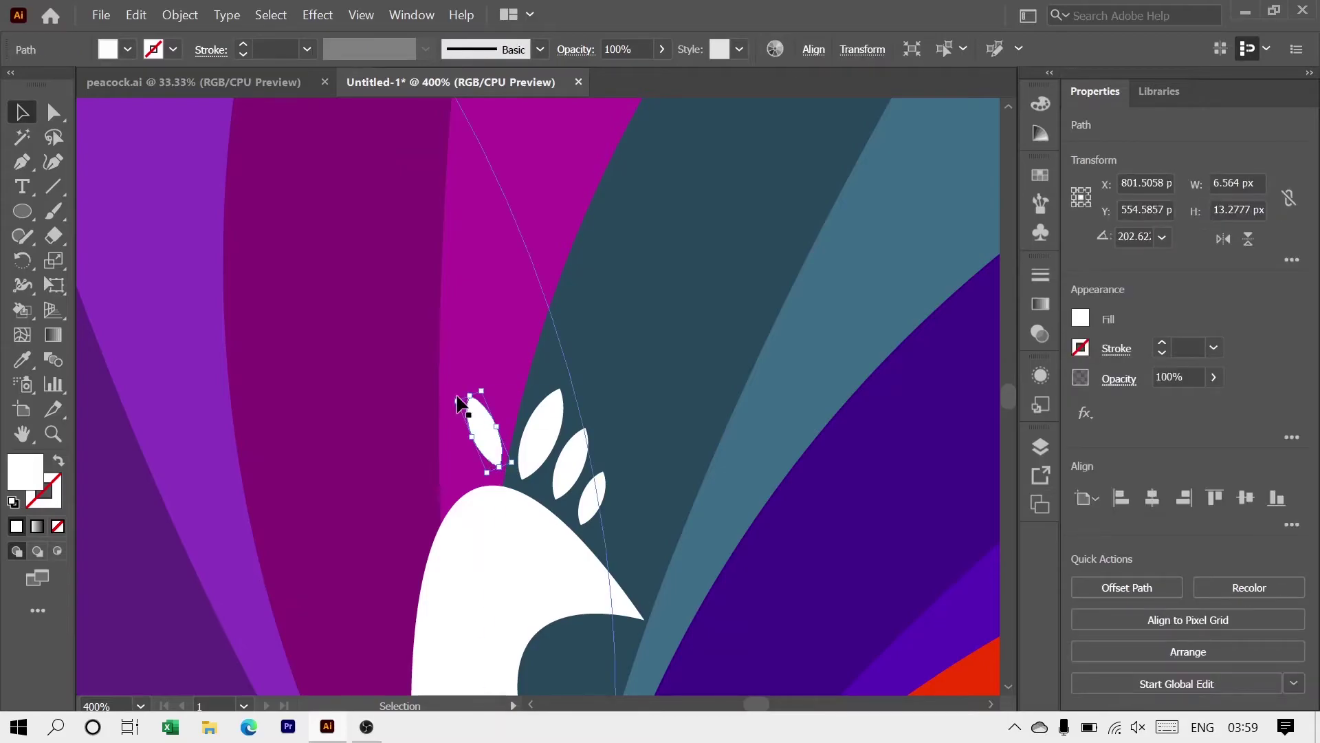
{"action": "mouse_move", "coordinate": [459, 402]}
{"action": "left_mouse_down"}
{"action": "mouse_move", "coordinate": [481, 386]}
{"action": "mouse_move", "coordinate": [513, 469]}
{"action": "left_mouse_up"}
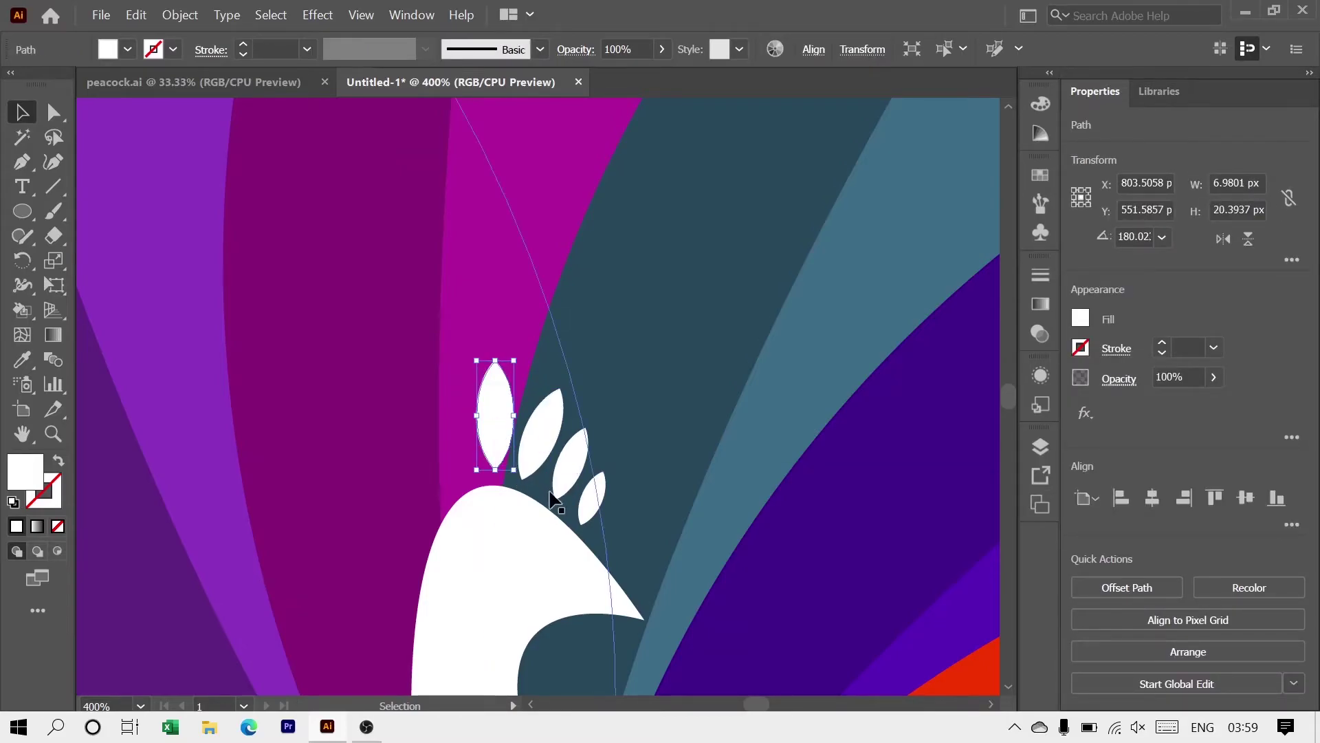
{"action": "left_click", "coordinate": [590, 515], "text": "shift"}
{"action": "right_click", "coordinate": [492, 440]}
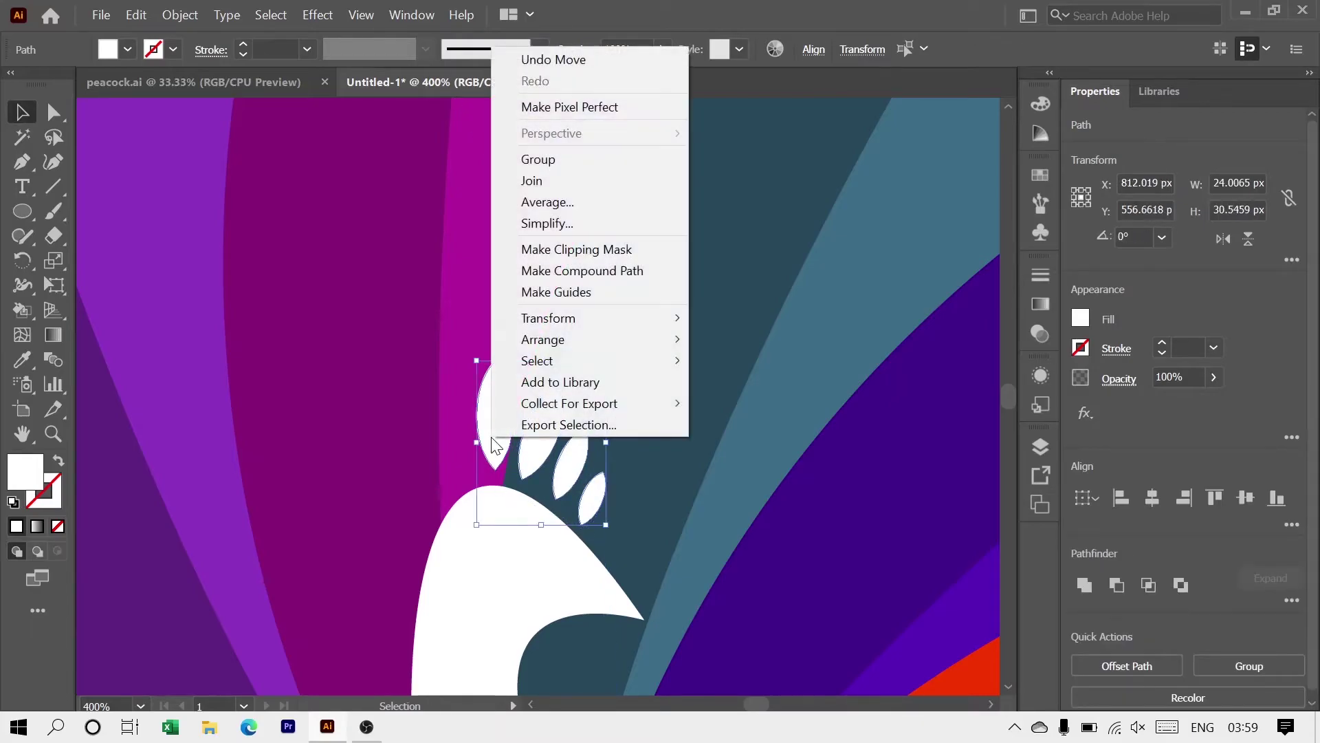
{"action": "left_click", "coordinate": [724, 386]}
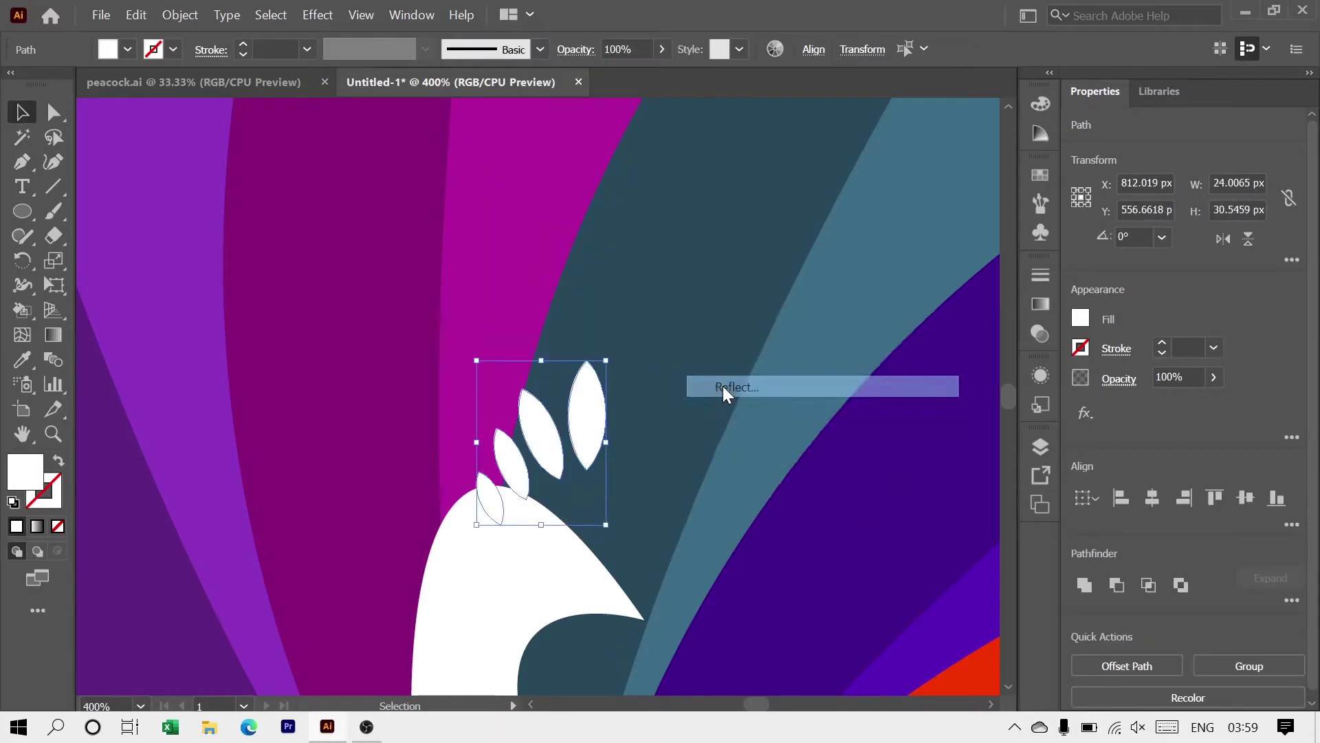
{"action": "left_click", "coordinate": [801, 528]}
{"action": "mouse_move", "coordinate": [540, 404]}
{"action": "left_mouse_down"}
{"action": "mouse_move", "coordinate": [468, 410]}
{"action": "mouse_move", "coordinate": [498, 425]}
{"action": "left_mouse_up"}
Select six of the crest feathers and scale them down together
{"action": "scroll", "coordinate": [654, 500], "scroll_direction": "down", "scroll_amount": 4}
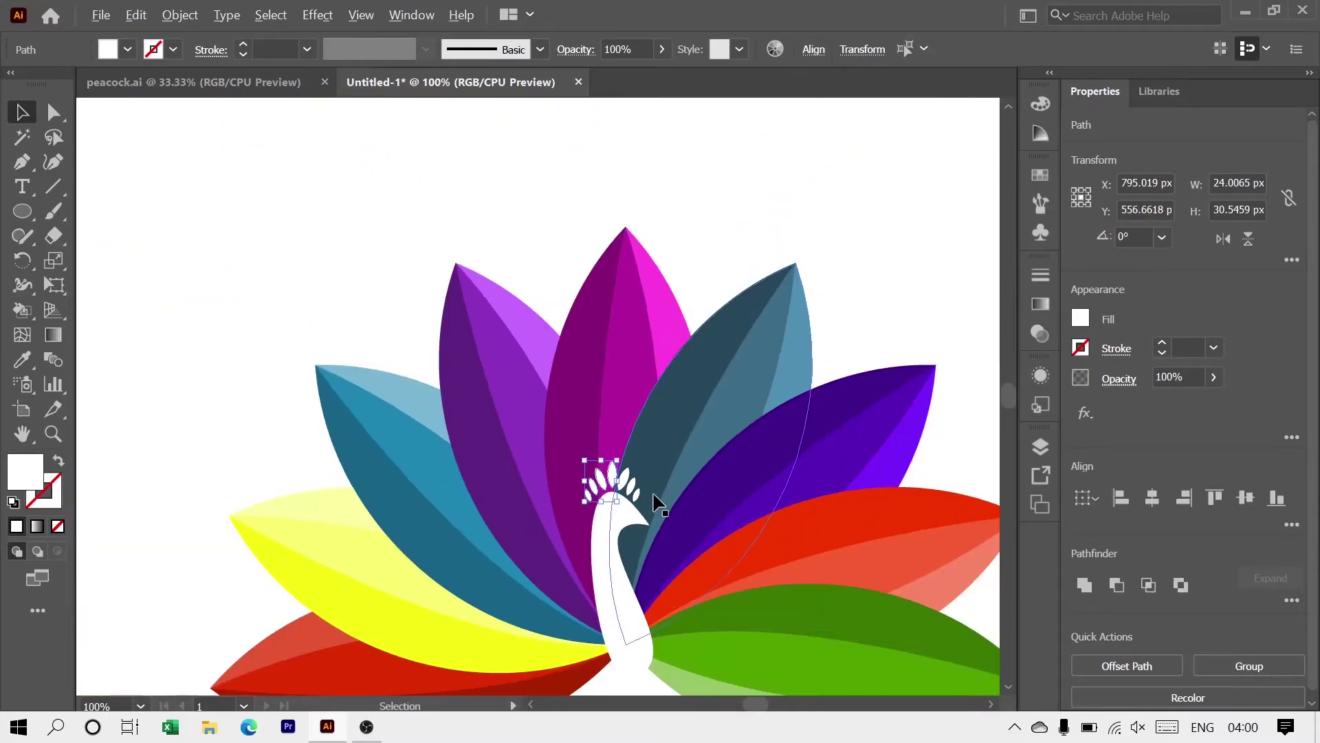
{"action": "left_click", "coordinate": [767, 219]}
{"action": "scroll", "coordinate": [605, 434], "scroll_direction": "up", "scroll_amount": 4}
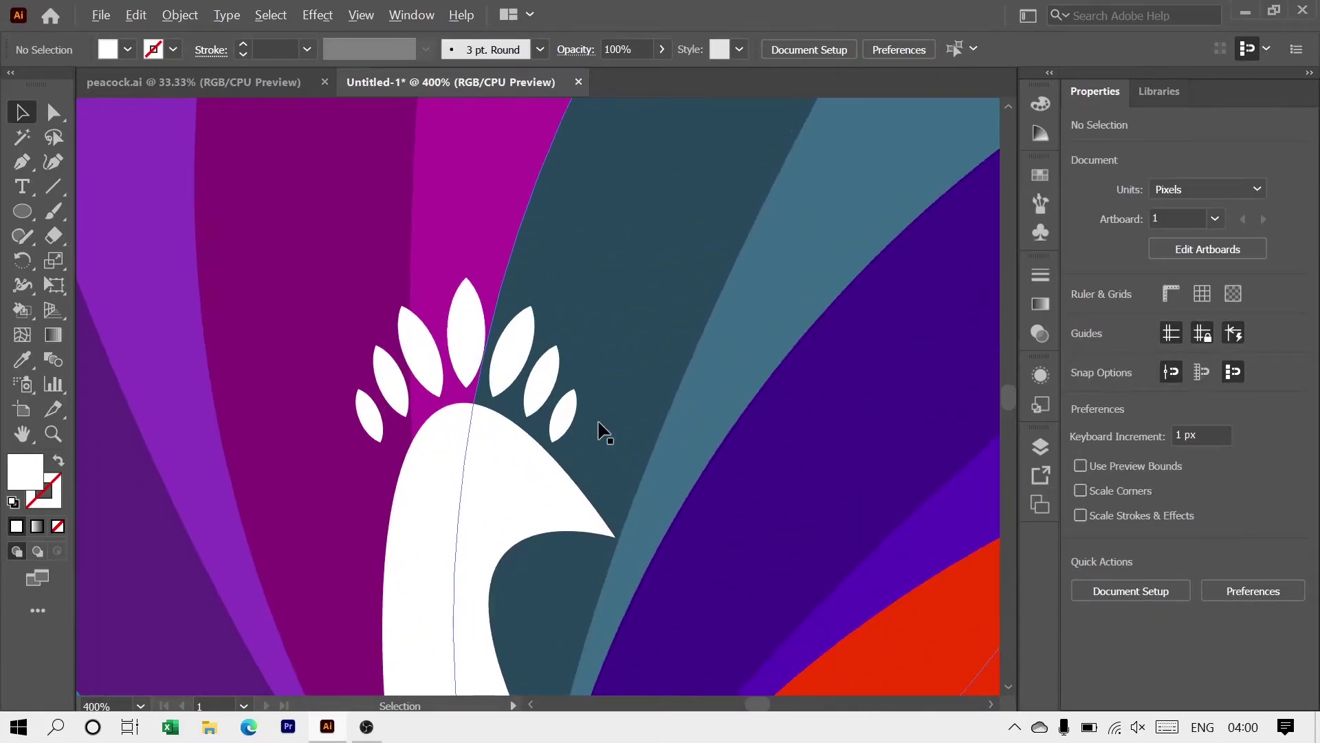
{"action": "left_click", "coordinate": [558, 390]}
{"action": "left_click", "coordinate": [512, 347], "text": "shift"}
{"action": "left_click", "coordinate": [466, 330], "text": "shift"}
{"action": "left_click", "coordinate": [420, 347], "text": "shift"}
{"action": "left_click", "coordinate": [390, 379], "text": "shift"}
{"action": "left_click", "coordinate": [370, 416], "text": "shift"}
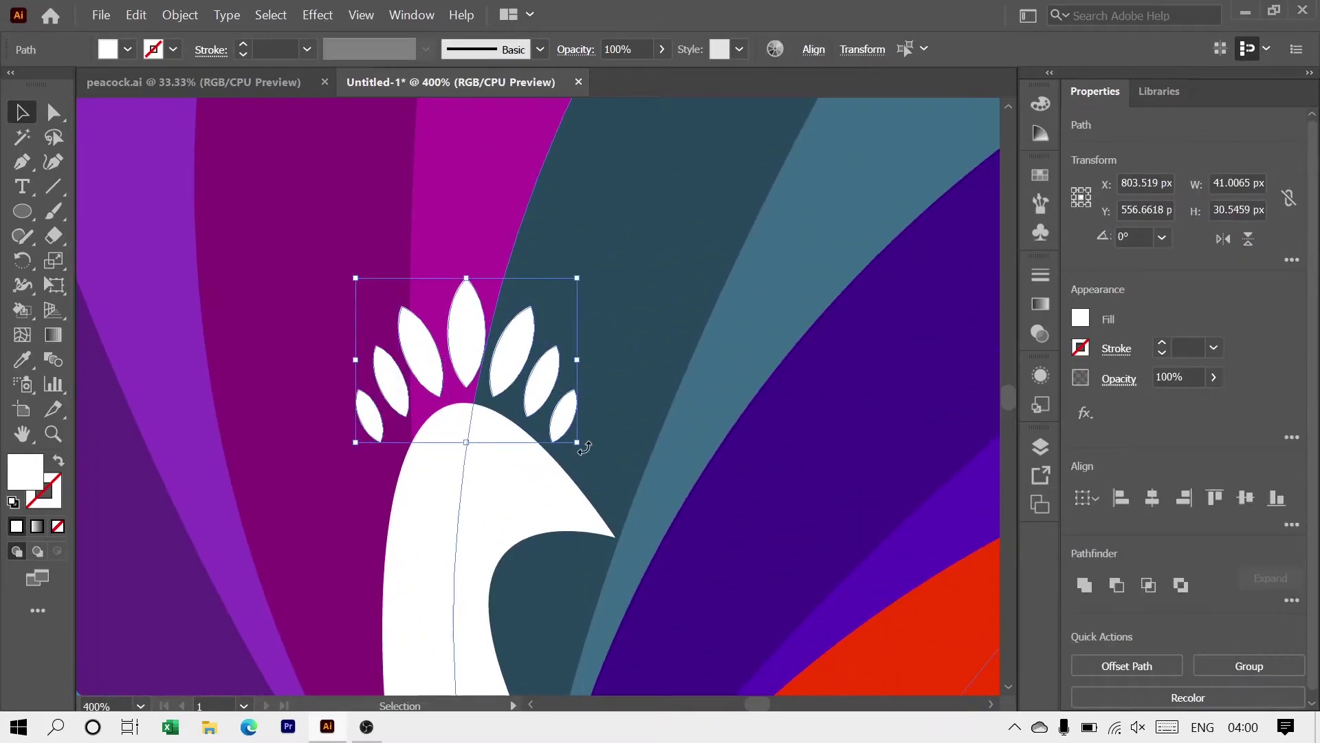
{"action": "left_click_drag", "start_coordinate": [575, 438], "coordinate": [540, 413]}
Reselect all crest feathers, shrink them as one unit, and lower them onto the head
{"action": "left_click", "coordinate": [472, 370]}
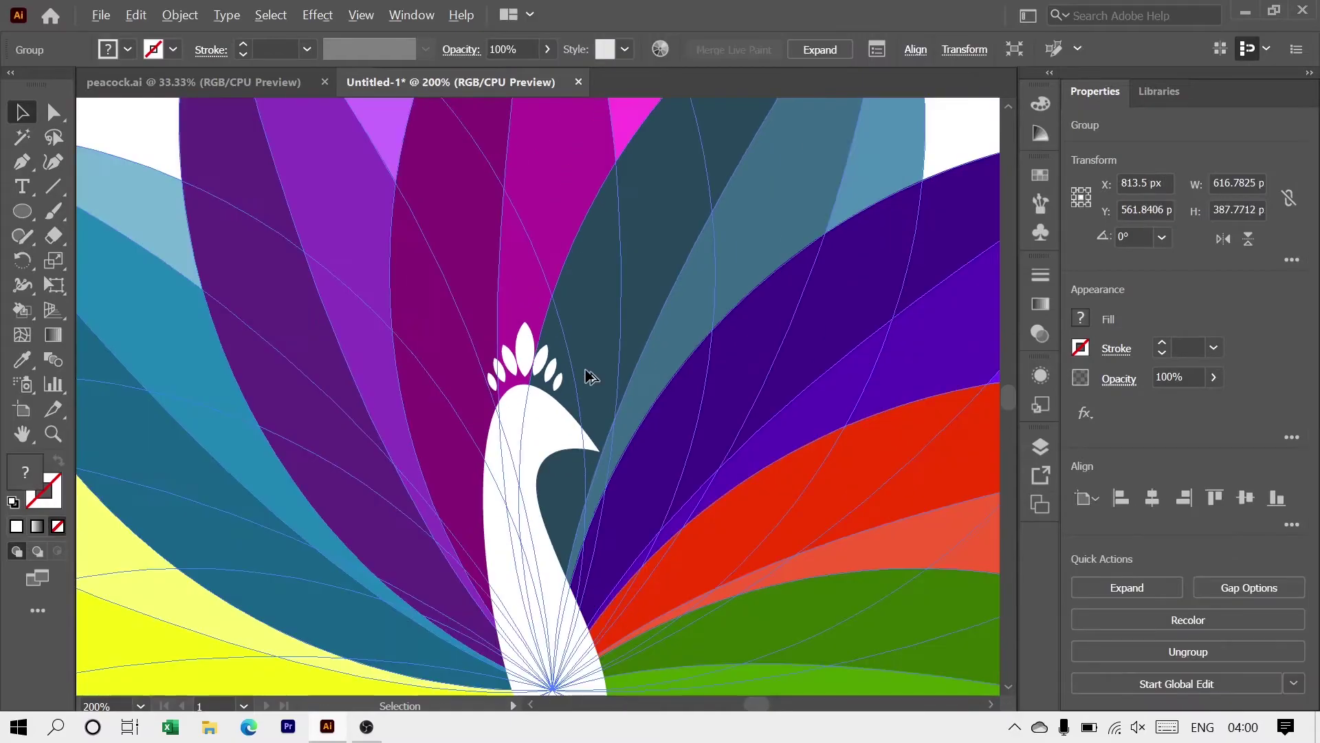
{"action": "left_click", "coordinate": [544, 441]}
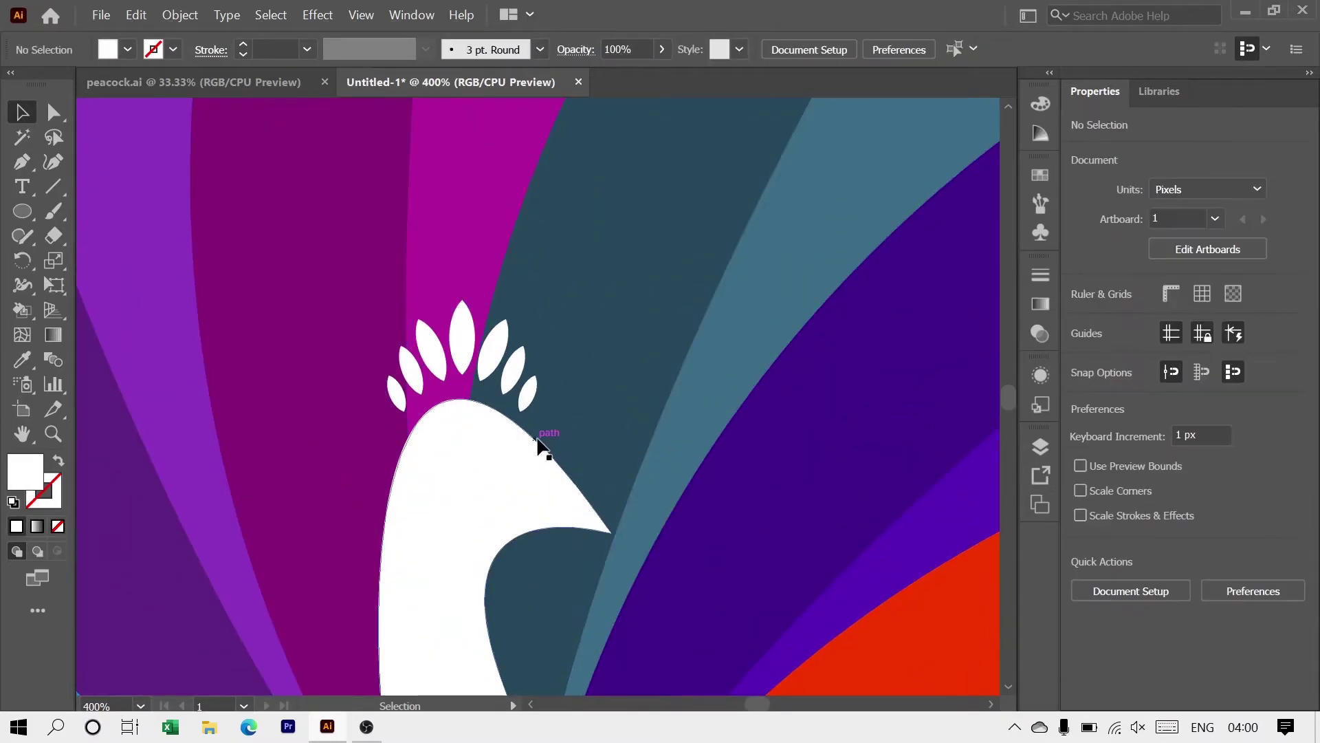
{"action": "left_click", "coordinate": [528, 394]}
{"action": "left_click", "coordinate": [513, 371], "text": "shift"}
{"action": "left_click", "coordinate": [494, 344], "text": "shift"}
{"action": "left_click", "coordinate": [462, 334], "text": "shift"}
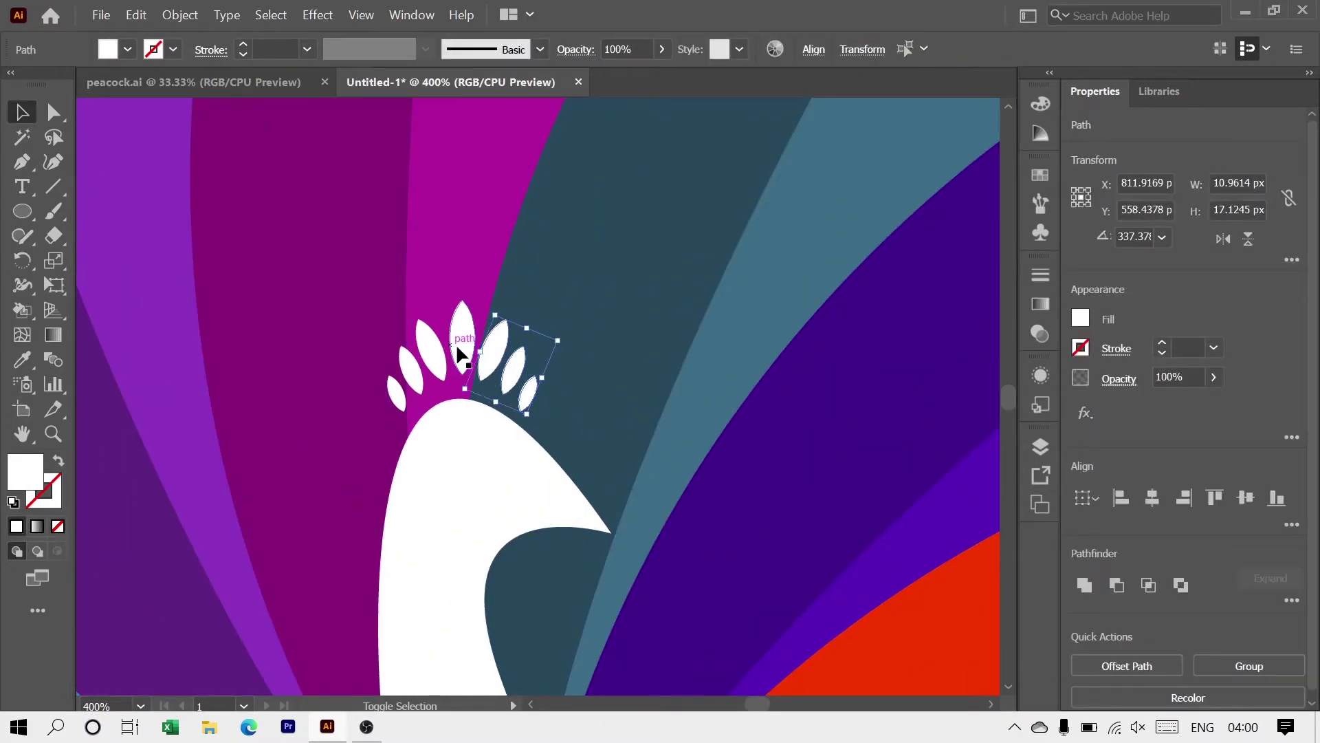
{"action": "left_click", "coordinate": [430, 351], "text": "shift"}
{"action": "left_click", "coordinate": [396, 392], "text": "shift"}
{"action": "left_click_drag", "start_coordinate": [537, 413], "coordinate": [524, 407]}
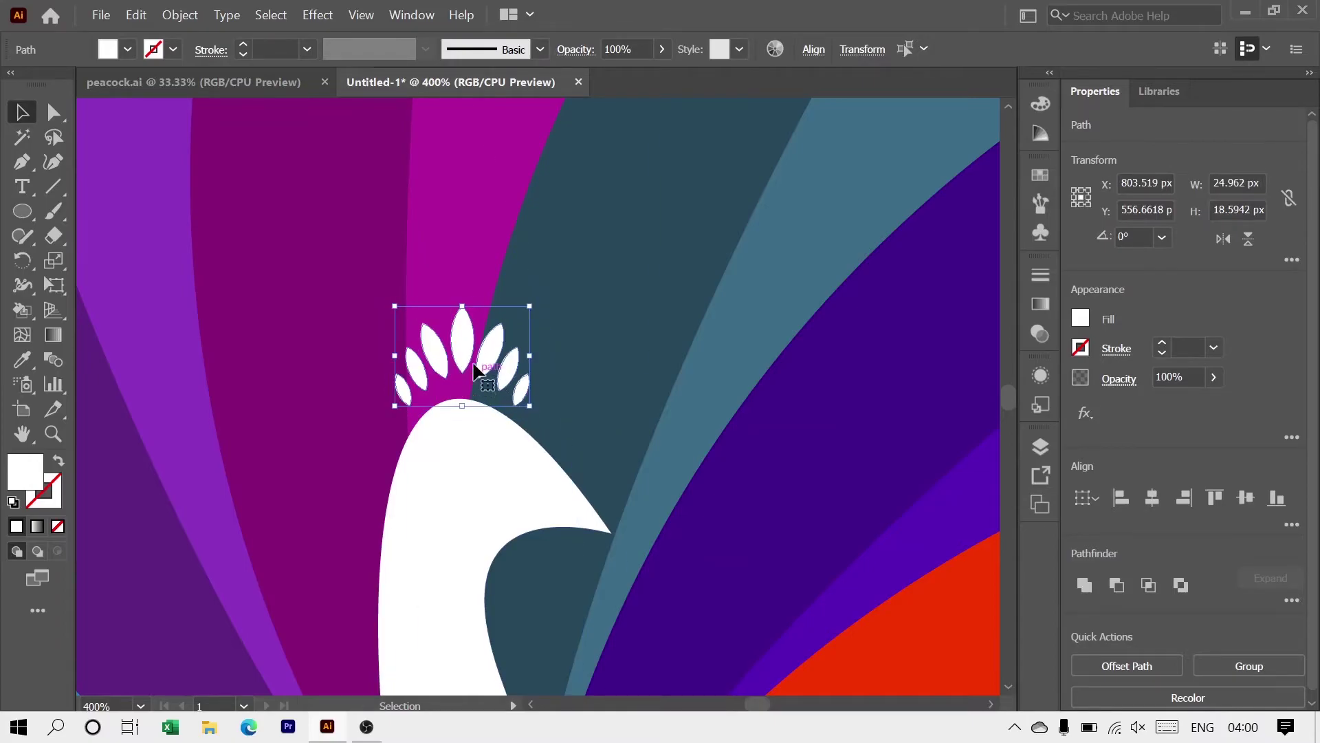
{"action": "left_click_drag", "start_coordinate": [465, 356], "coordinate": [465, 371]}
Draw a small eye ellipse on the head and make it solid black with no outline
{"action": "left_click", "coordinate": [22, 211]}
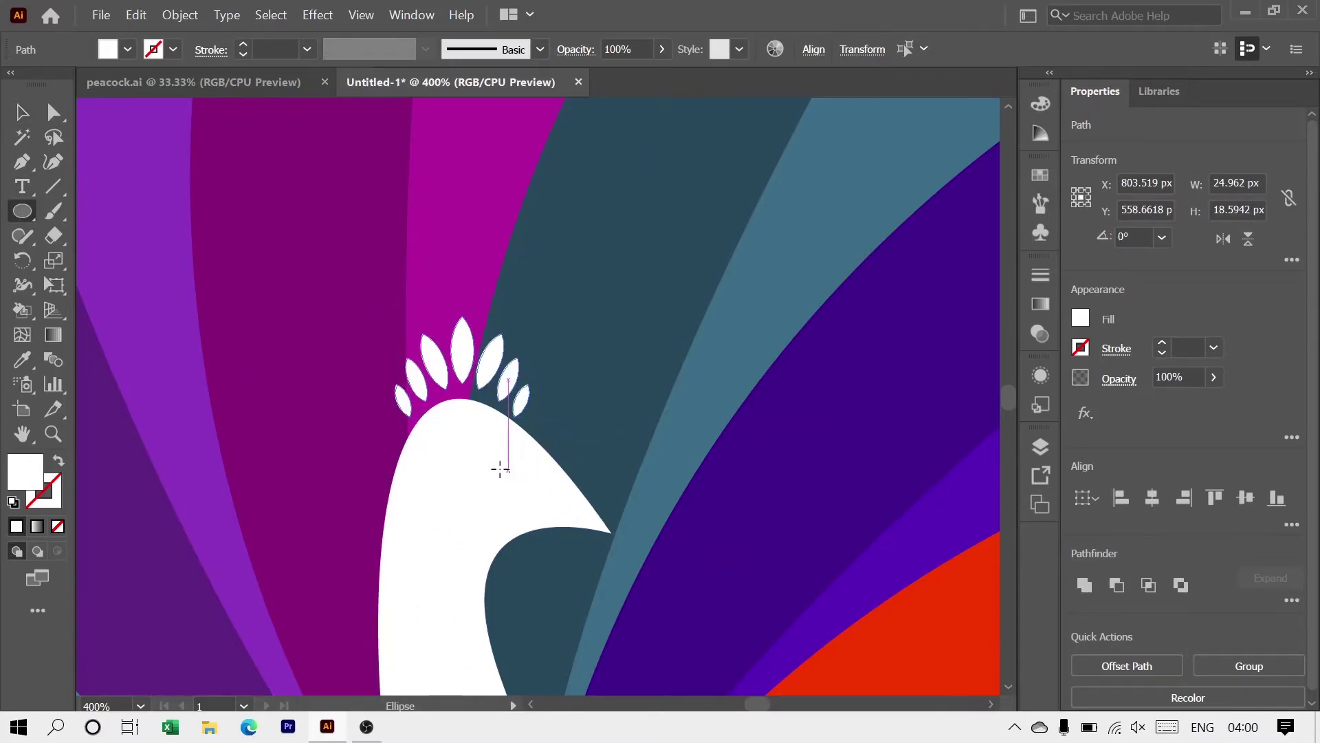
{"action": "left_click_drag", "start_coordinate": [474, 460], "coordinate": [485, 471]}
{"action": "left_click", "coordinate": [13, 502]}
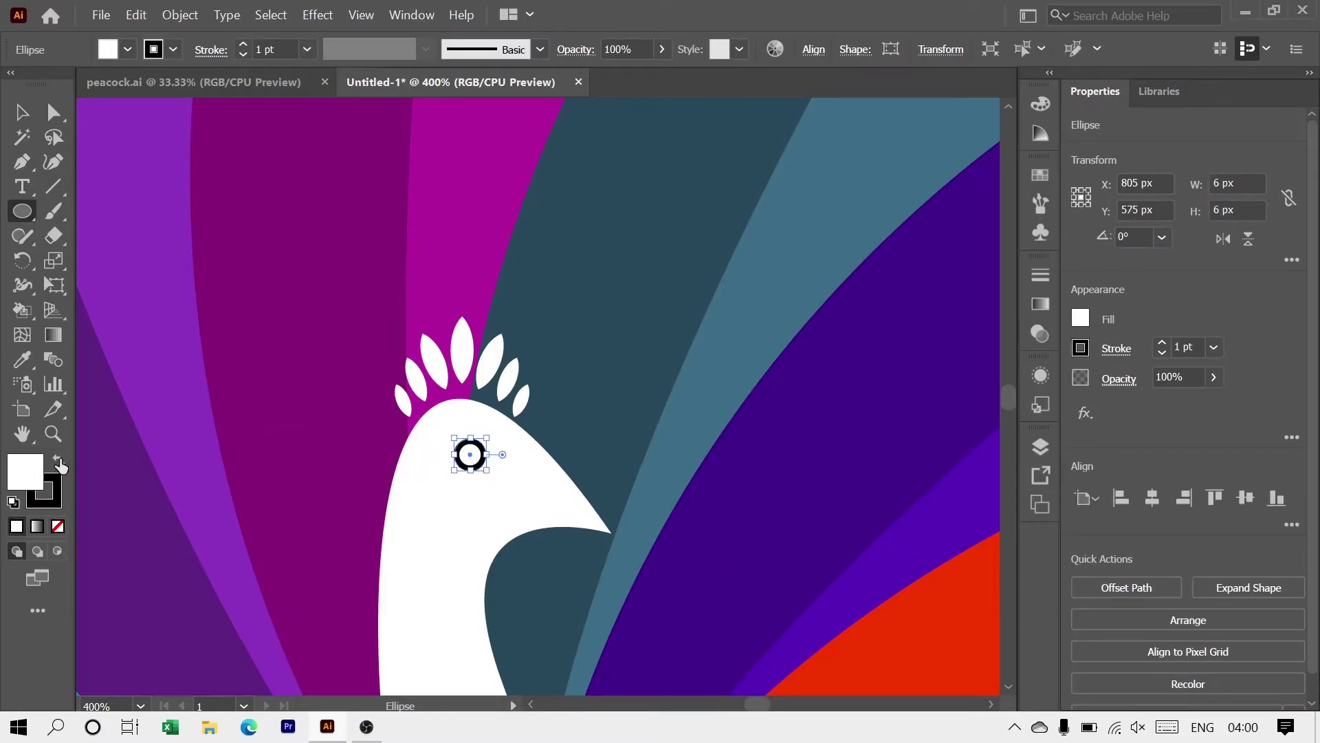
{"action": "left_click", "coordinate": [58, 460]}
{"action": "left_click", "coordinate": [58, 526]}
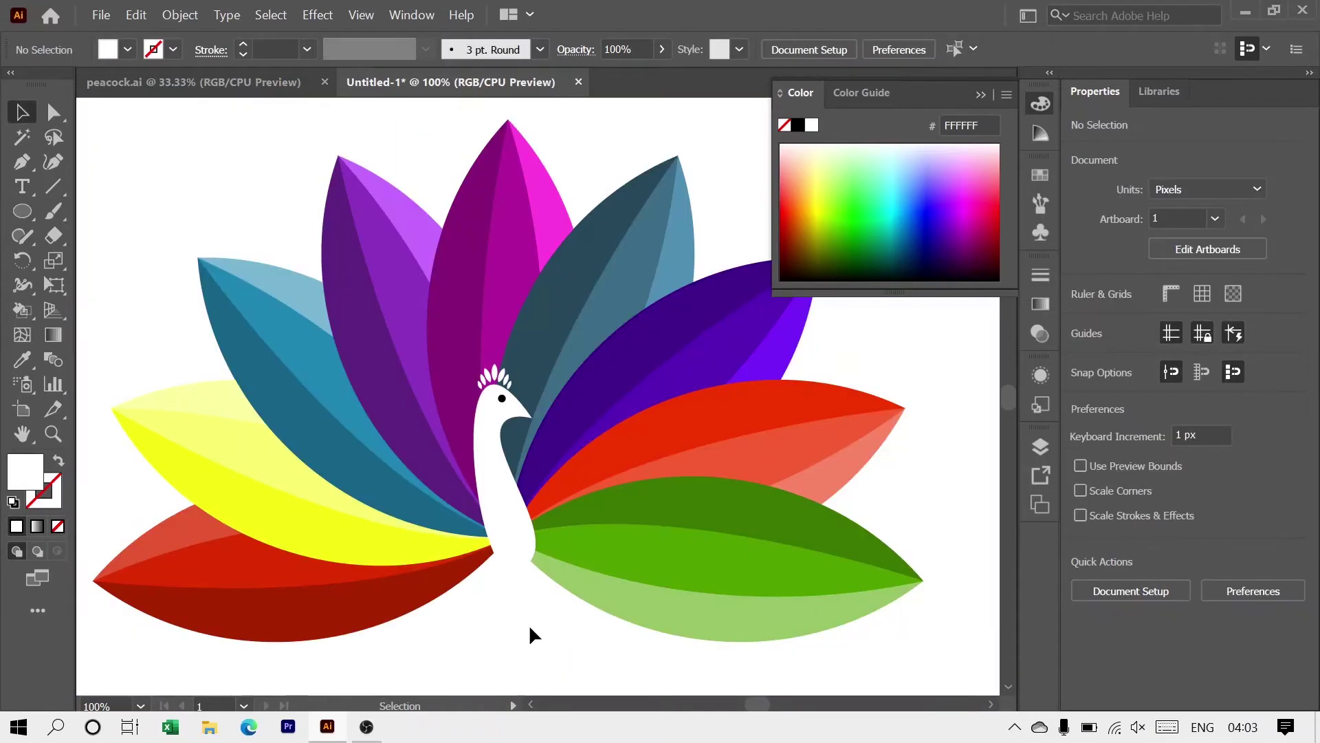
{"action": "left_click", "coordinate": [519, 553]}
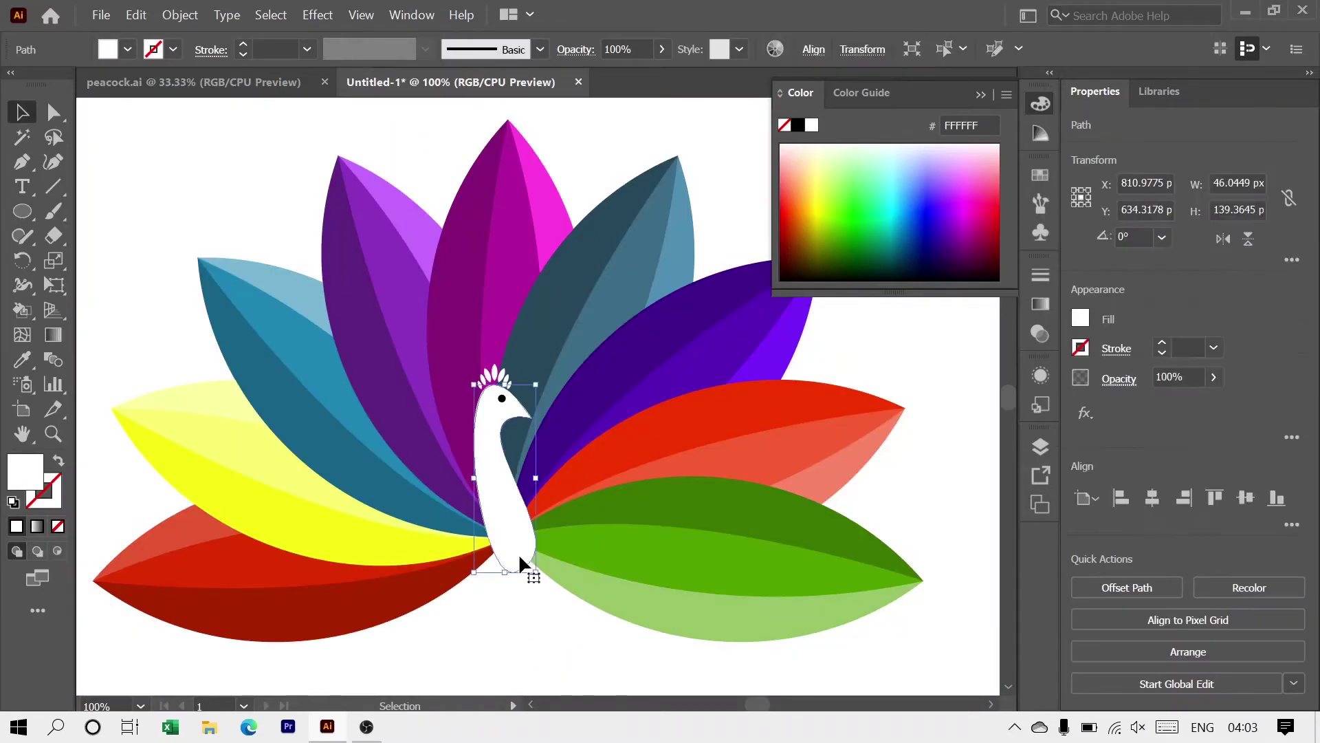
Zoom in and scale the selected white crest feathers down slightly
{"action": "left_click", "coordinate": [497, 583]}
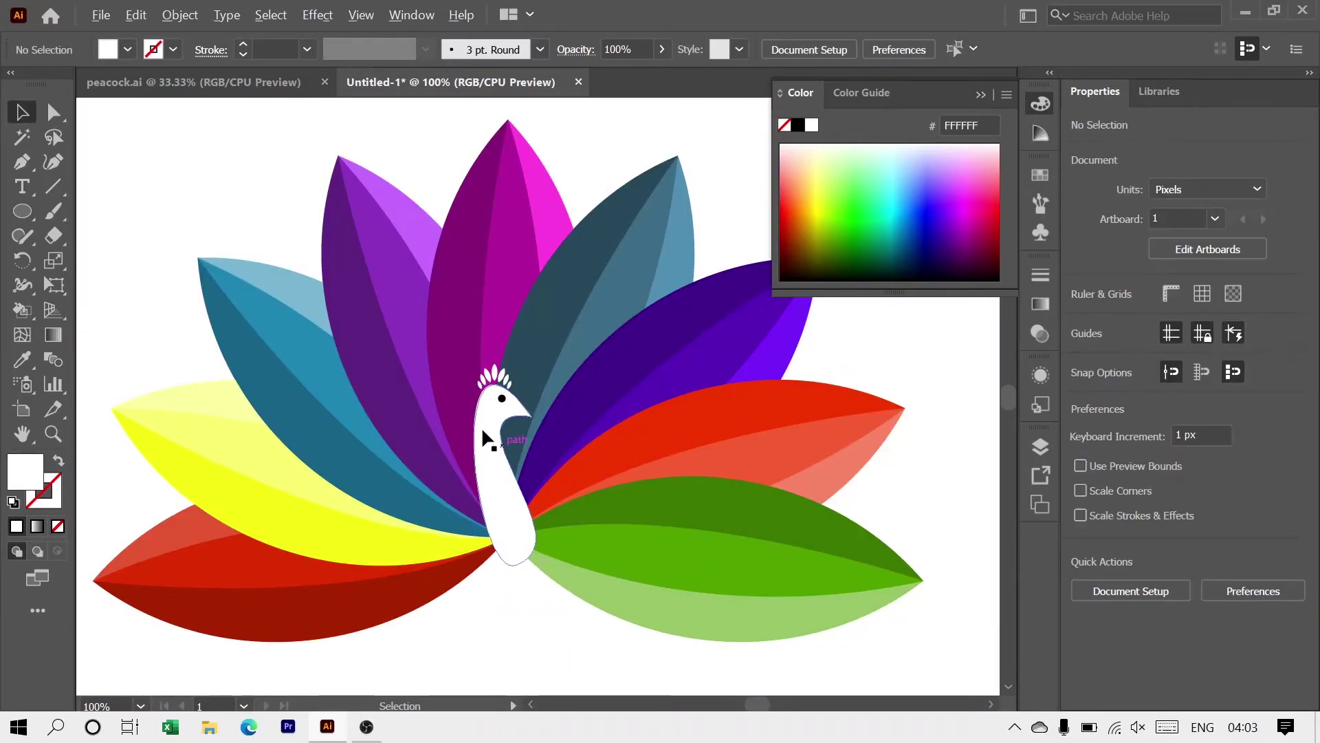
{"action": "scroll", "coordinate": [481, 427], "scroll_direction": "up", "scroll_amount": 3}
{"action": "scroll", "coordinate": [479, 424], "scroll_direction": "up", "scroll_amount": 1}
{"action": "left_click", "coordinate": [581, 223]}
{"action": "left_click", "coordinate": [538, 200], "text": "shift"}
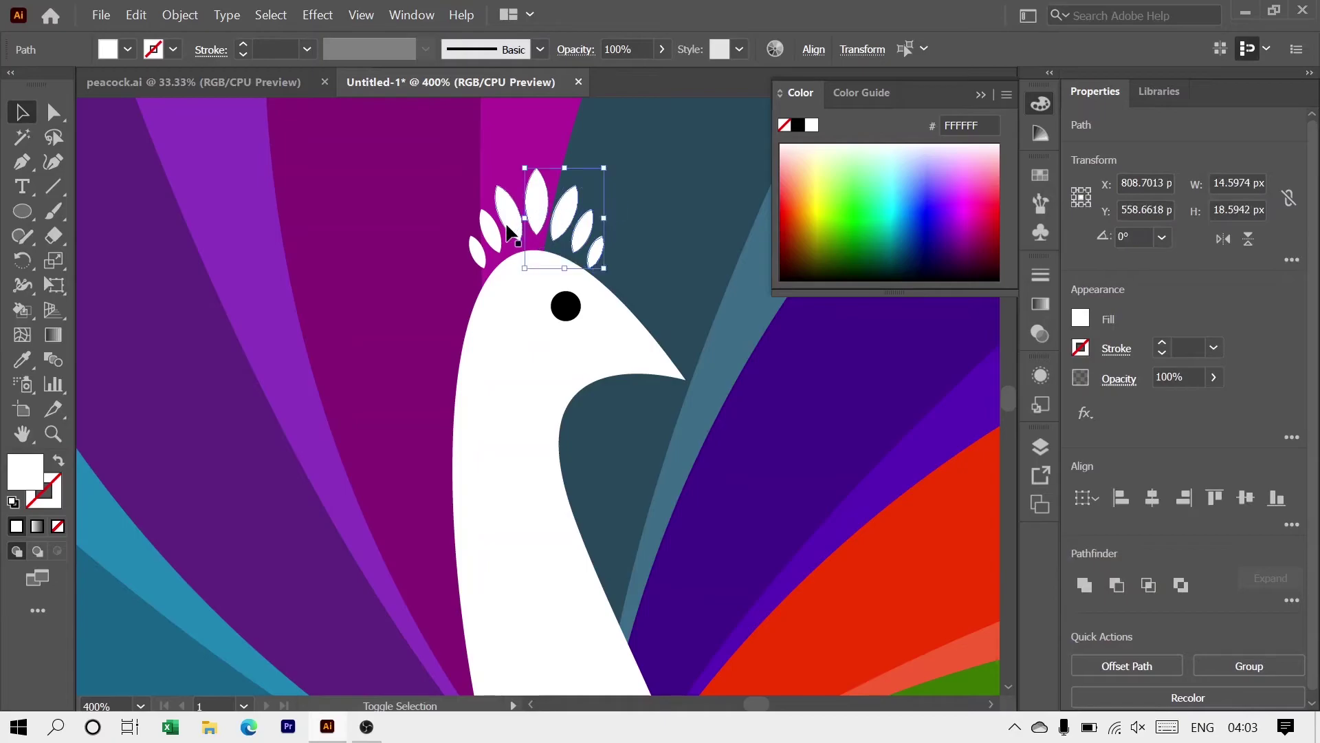
{"action": "left_click_drag", "start_coordinate": [604, 167], "coordinate": [593, 187]}
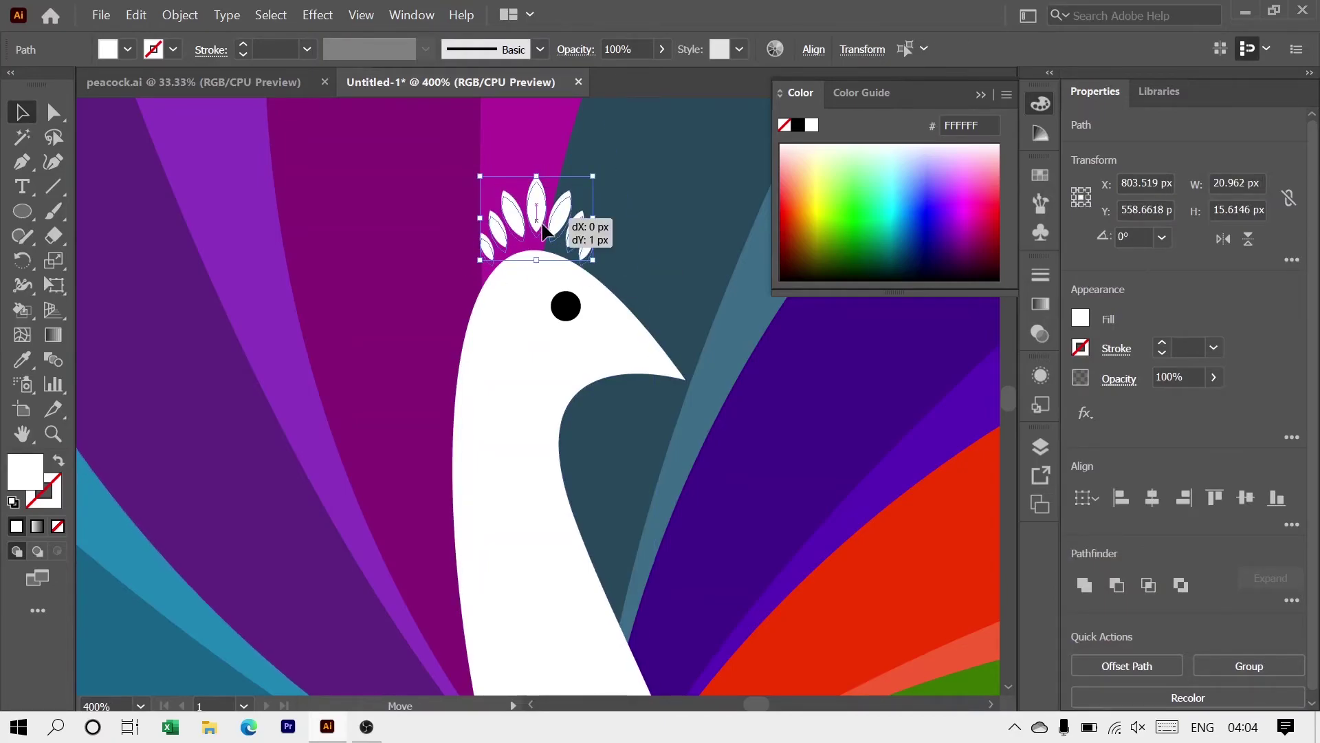
Zoom out to check the compact crest against the whole peacock and artboard
{"action": "key", "text": "ctrl+1"}
{"action": "left_click", "coordinate": [566, 625]}
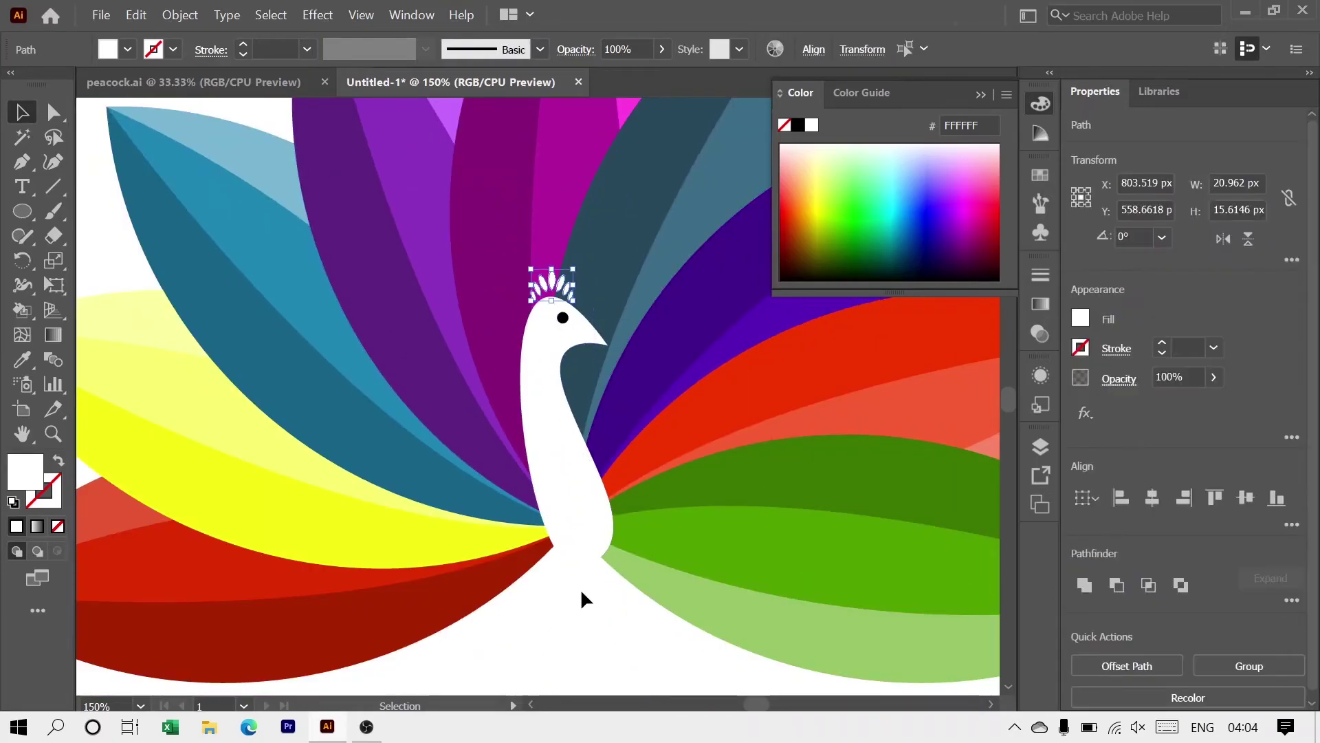
{"action": "scroll", "coordinate": [465, 360], "scroll_direction": "up", "scroll_amount": 3}
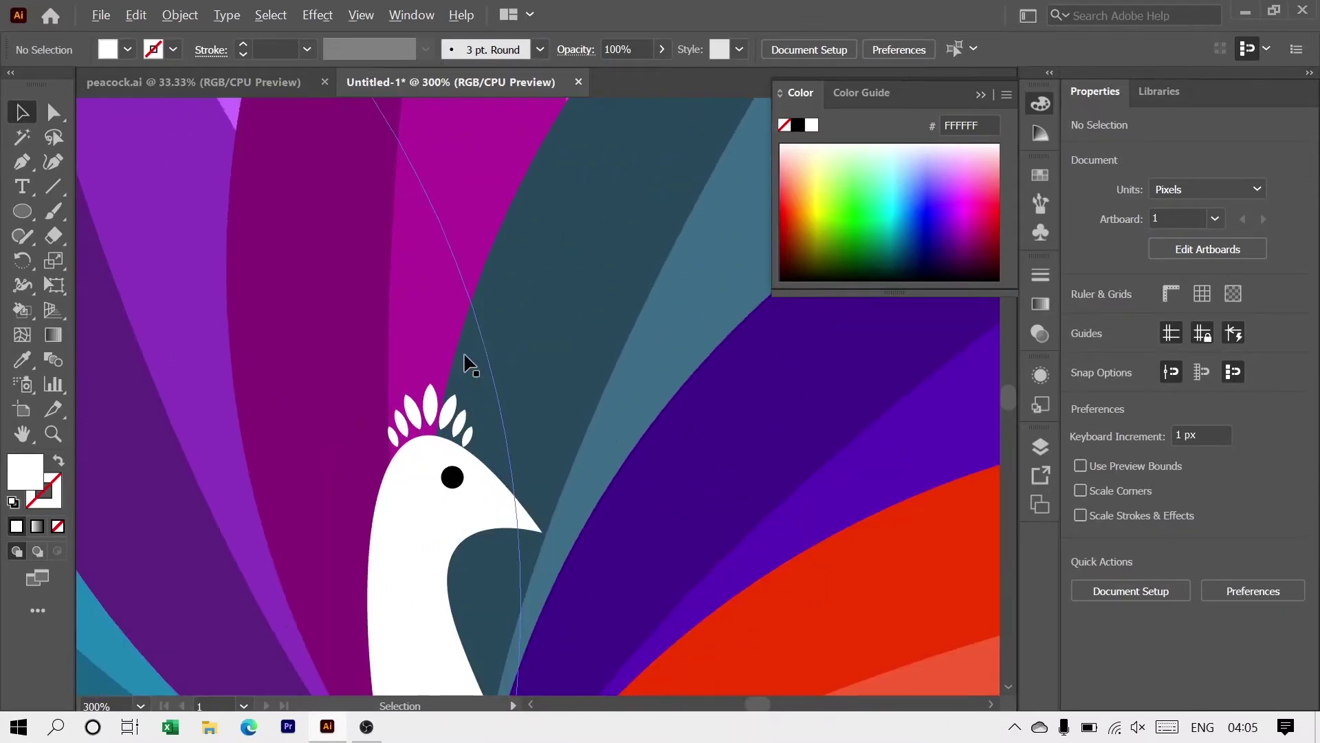
{"action": "scroll", "coordinate": [495, 513], "scroll_direction": "up", "scroll_amount": 2}
{"action": "left_click", "coordinate": [495, 512]}
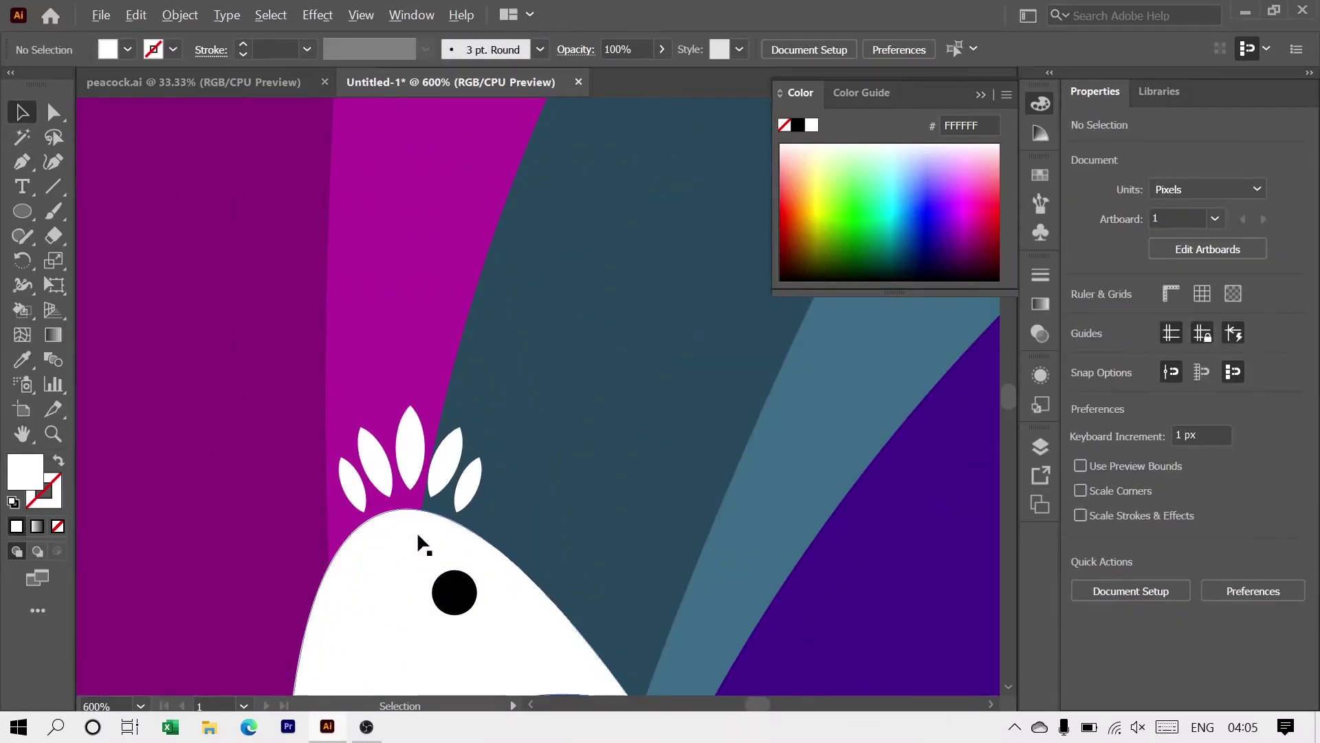
{"action": "scroll", "coordinate": [427, 546], "scroll_direction": "down", "scroll_amount": 6}
{"action": "scroll", "coordinate": [427, 605], "scroll_direction": "down", "scroll_amount": 3}
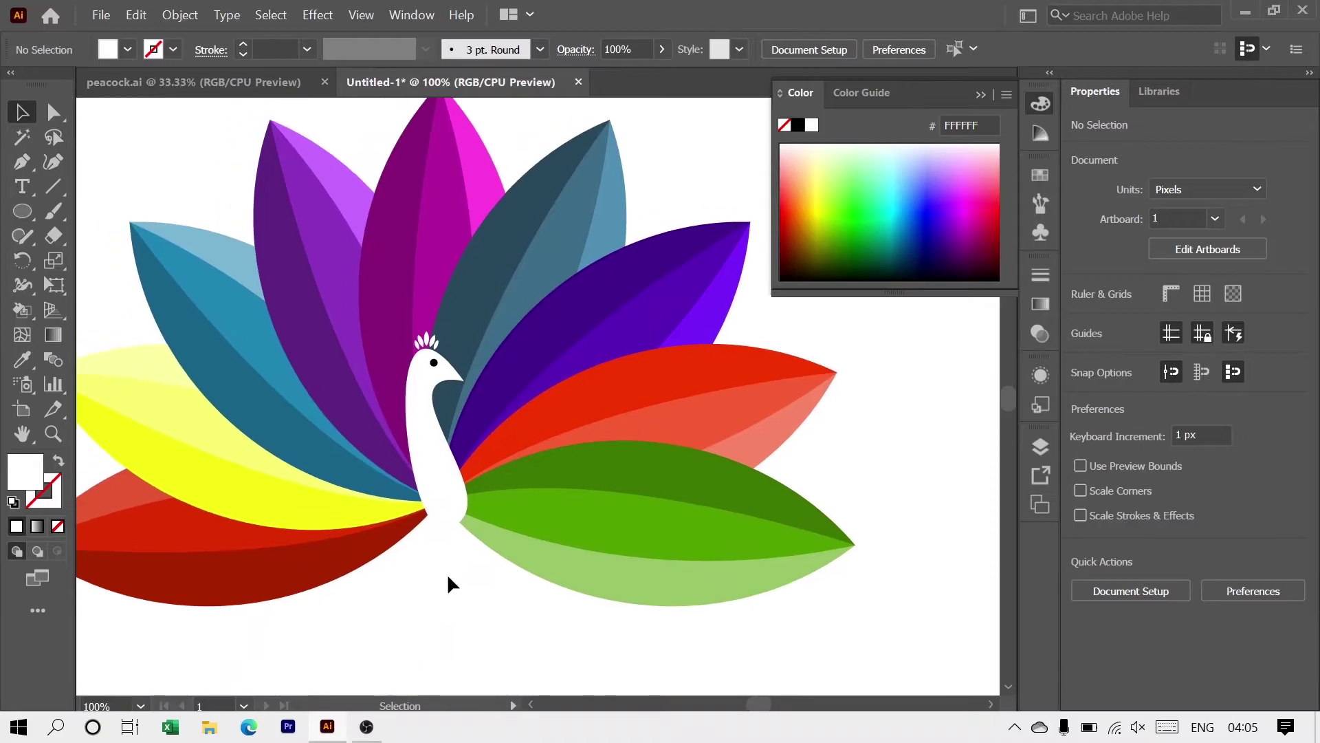
{"action": "key", "text": "ctrl+a"}
Draw a rectangle filling the artboard behind the peacock, redrawing an oversized first attempt
{"action": "left_click", "coordinate": [878, 583]}
{"action": "key", "text": "ctrl+minus"}
{"action": "key", "text": "ctrl+minus"}
{"action": "left_click", "coordinate": [22, 212]}
{"action": "left_click", "coordinate": [118, 211]}
{"action": "left_click_drag", "start_coordinate": [159, 166], "coordinate": [941, 674]}
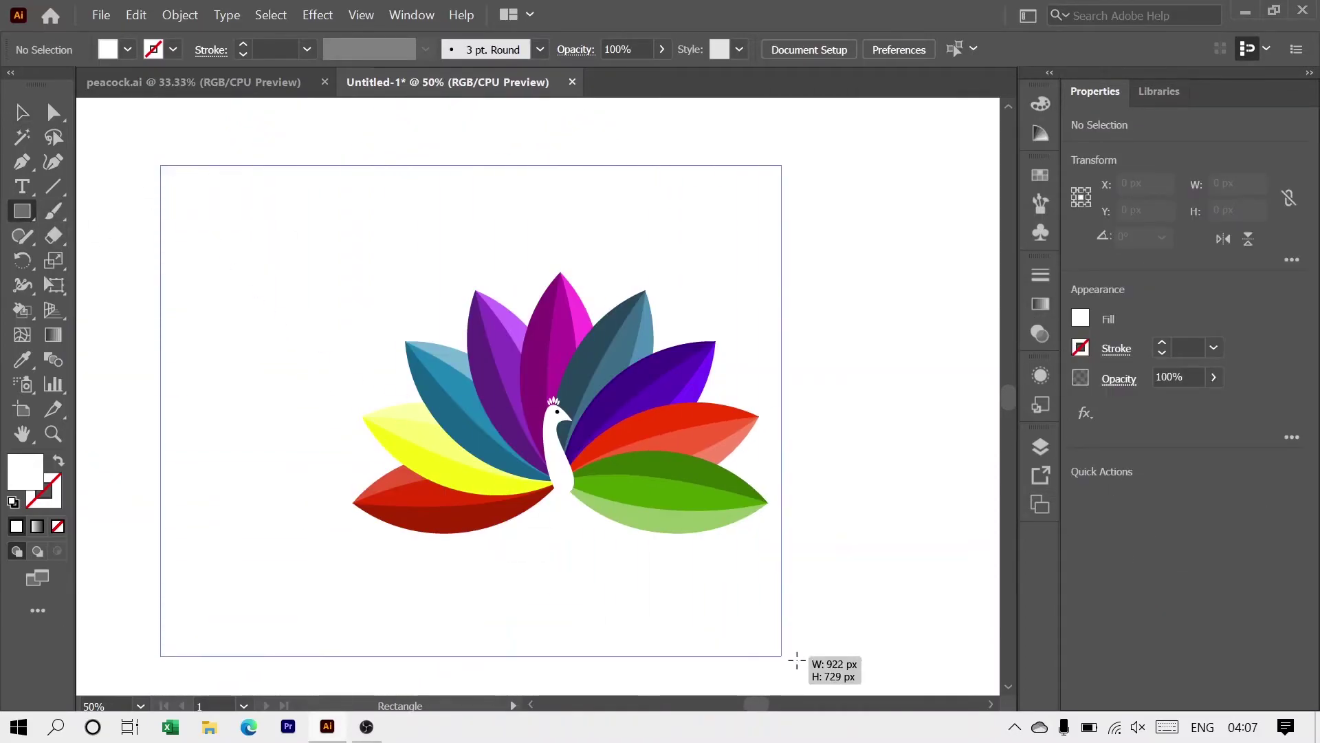
{"action": "key", "text": "Delete"}
{"action": "mouse_move", "coordinate": [268, 237]}
{"action": "left_mouse_down"}
{"action": "mouse_move", "coordinate": [845, 633]}
{"action": "mouse_move", "coordinate": [848, 617]}
{"action": "left_mouse_up"}
Fill the rectangle with a radial gradient, pale centre to strong green outer colour
{"action": "left_click", "coordinate": [1040, 303]}
{"action": "left_click", "coordinate": [824, 300]}
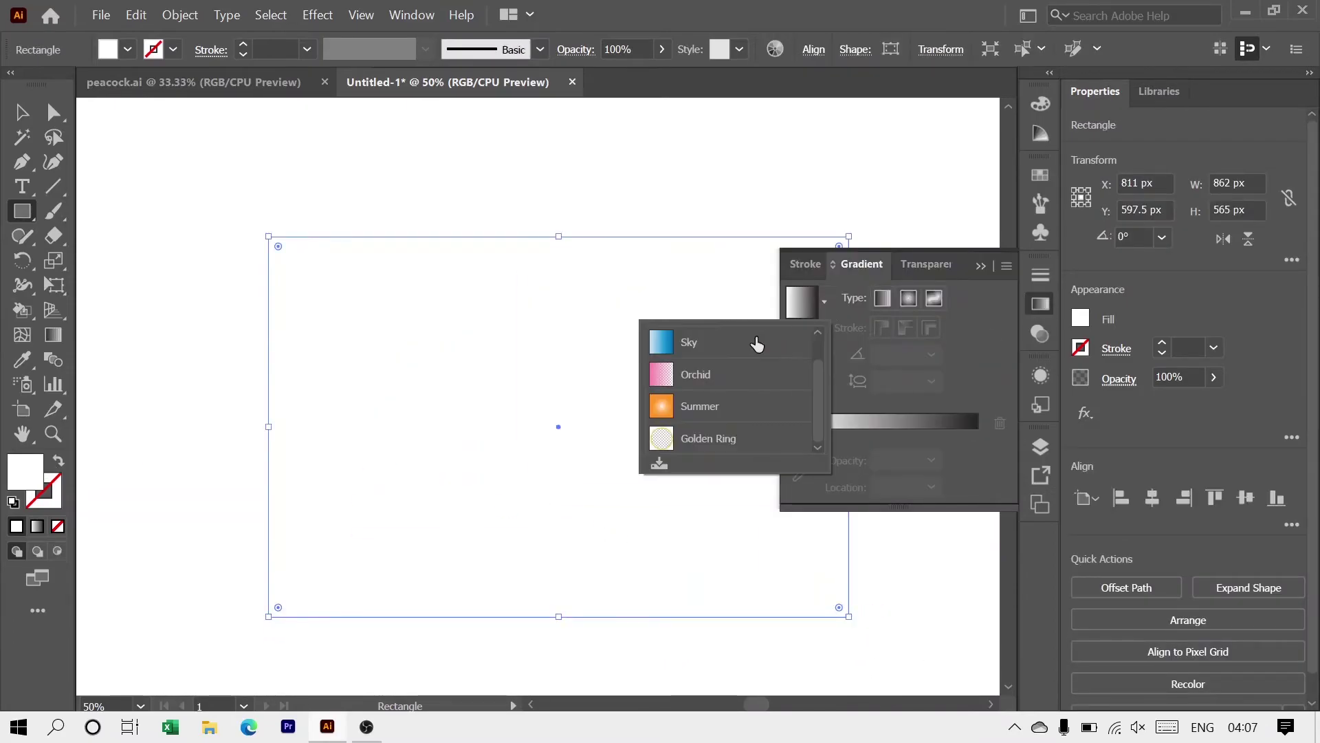
{"action": "left_click", "coordinate": [755, 341]}
{"action": "left_click_drag", "start_coordinate": [843, 370], "coordinate": [839, 378]}
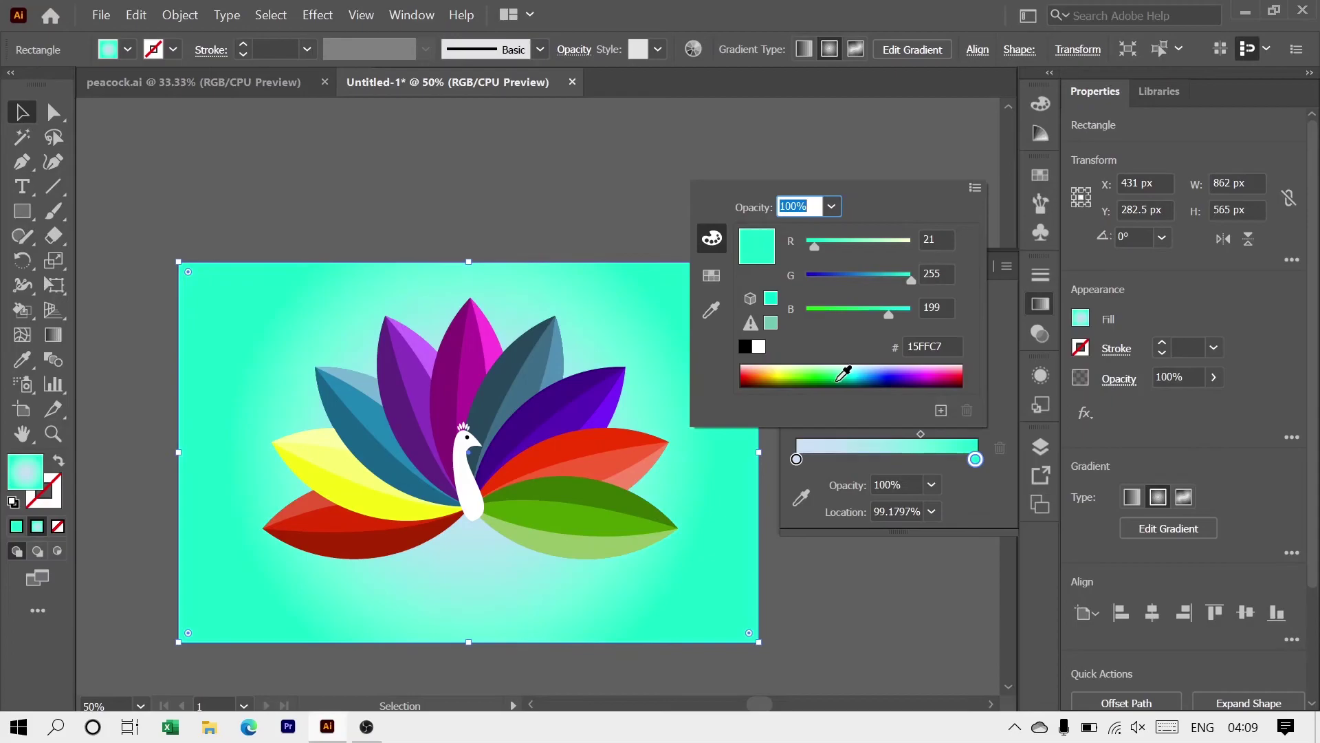
{"action": "left_click_drag", "start_coordinate": [885, 331], "coordinate": [857, 324]}
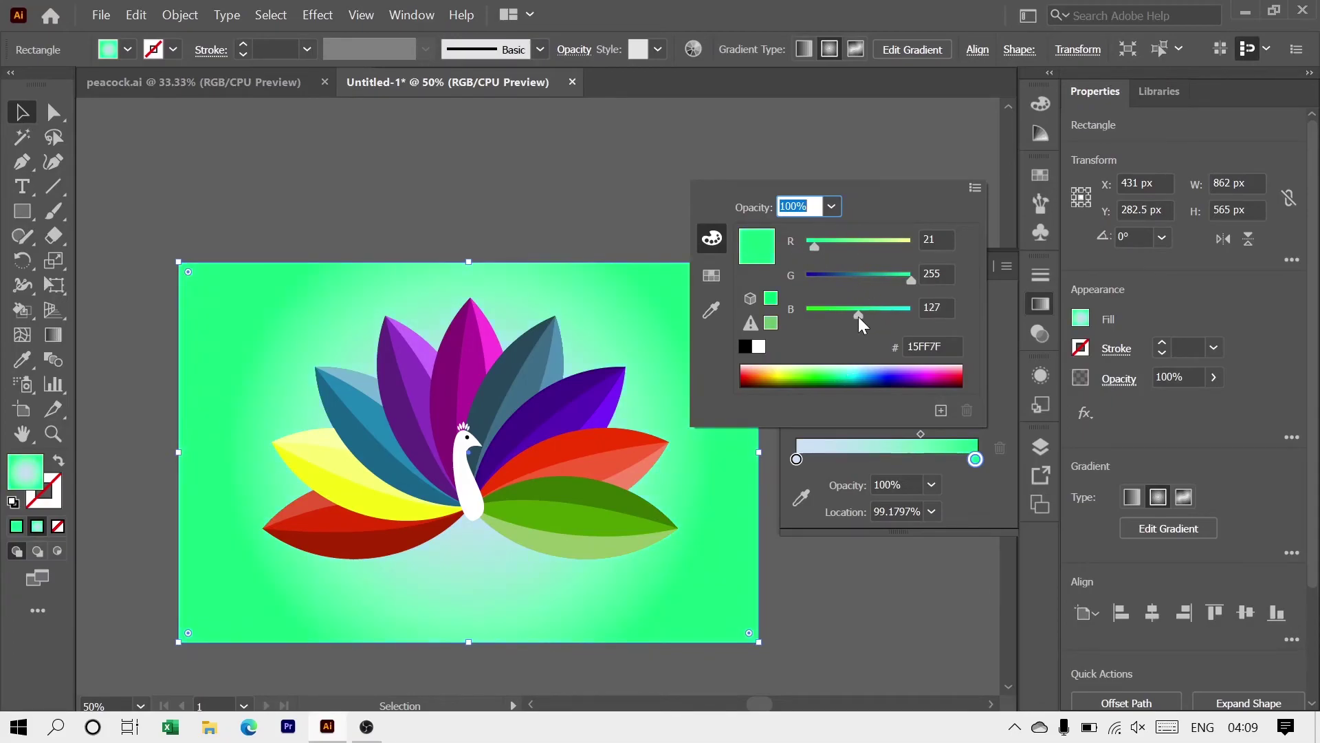
{"action": "left_click", "coordinate": [463, 620]}
{"action": "key", "text": "ctrl+shift+a"}
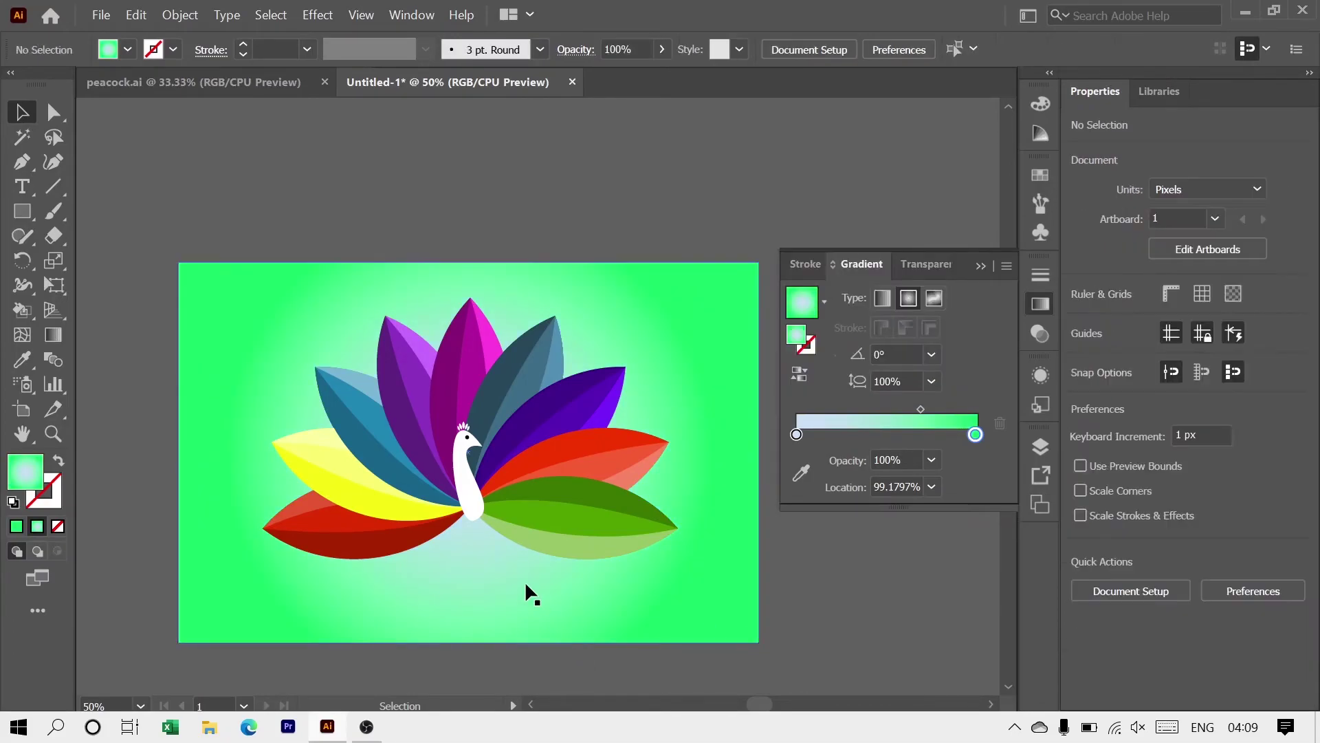
{"action": "scroll", "coordinate": [505, 581], "scroll_direction": "up", "scroll_amount": 1}
{"action": "scroll", "coordinate": [505, 581], "scroll_direction": "down", "scroll_amount": 2}
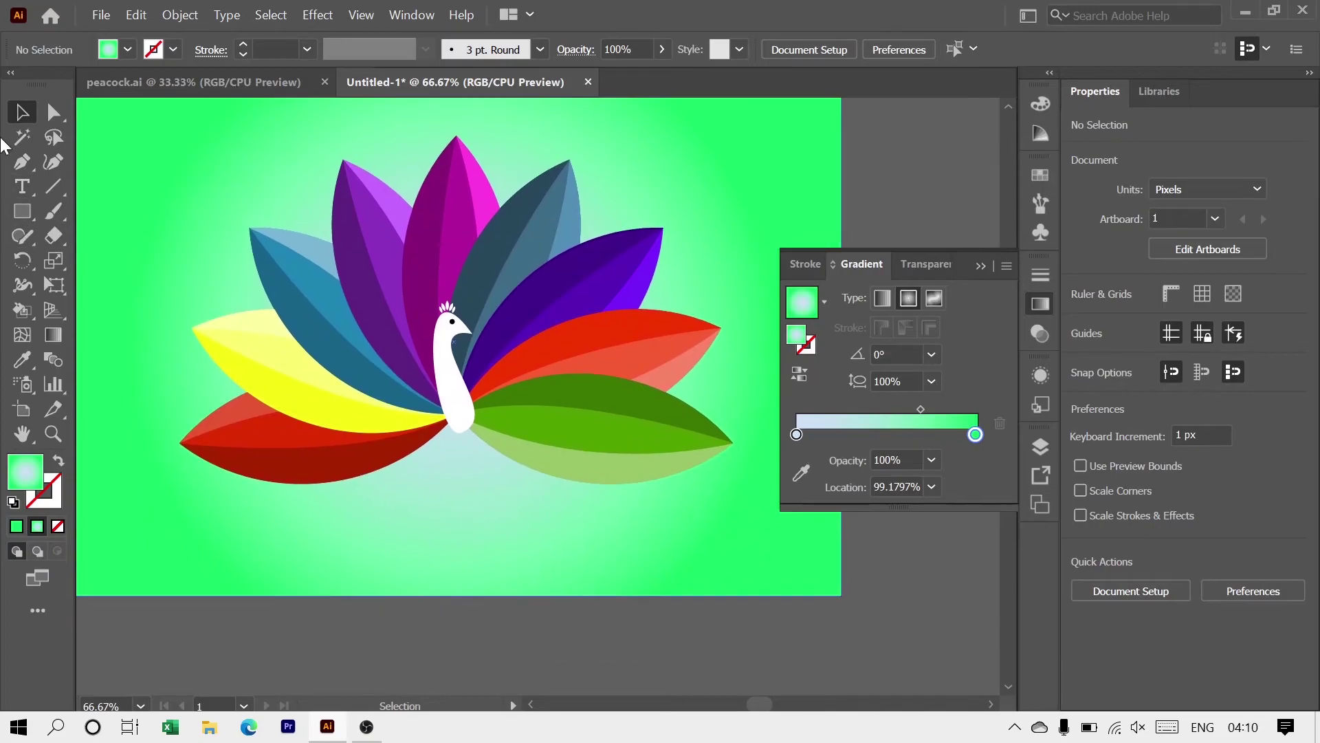
Add the text 'peacock' beneath the bird and enlarge it
{"action": "key", "text": "t"}
{"action": "left_click", "coordinate": [394, 490]}
{"action": "type", "text": "peacock"}
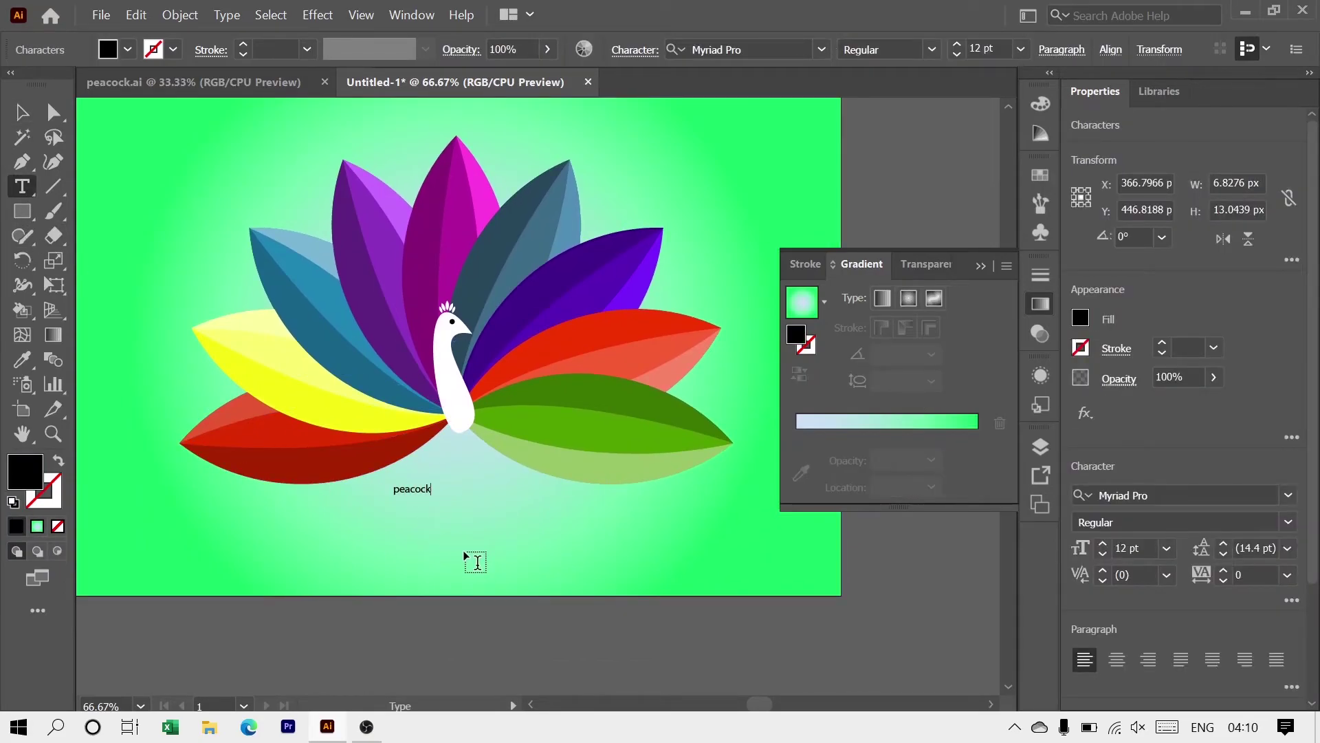
{"action": "key", "text": "Escape"}
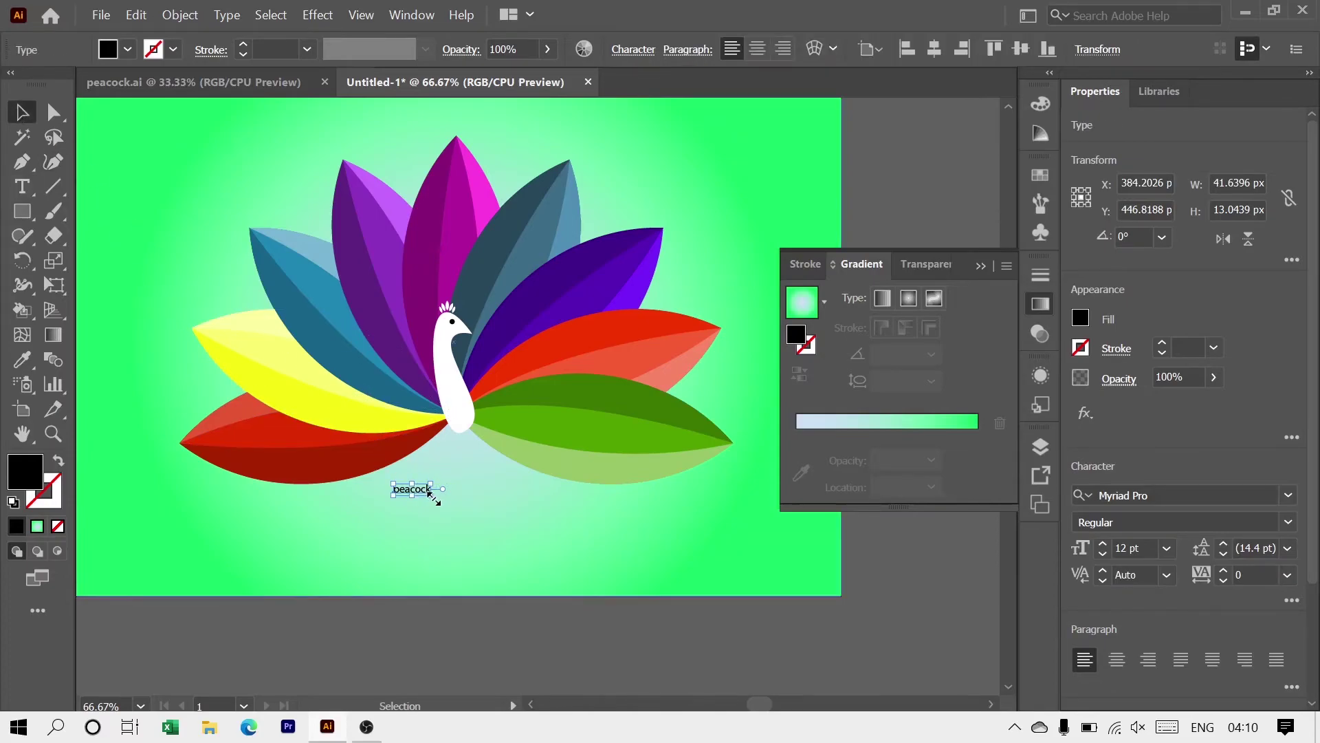
{"action": "left_click_drag", "start_coordinate": [432, 495], "coordinate": [510, 510]}
Set the text in Goudy Old Style Italic, enlarge it further, and centre it under the bird
{"action": "left_click", "coordinate": [634, 50]}
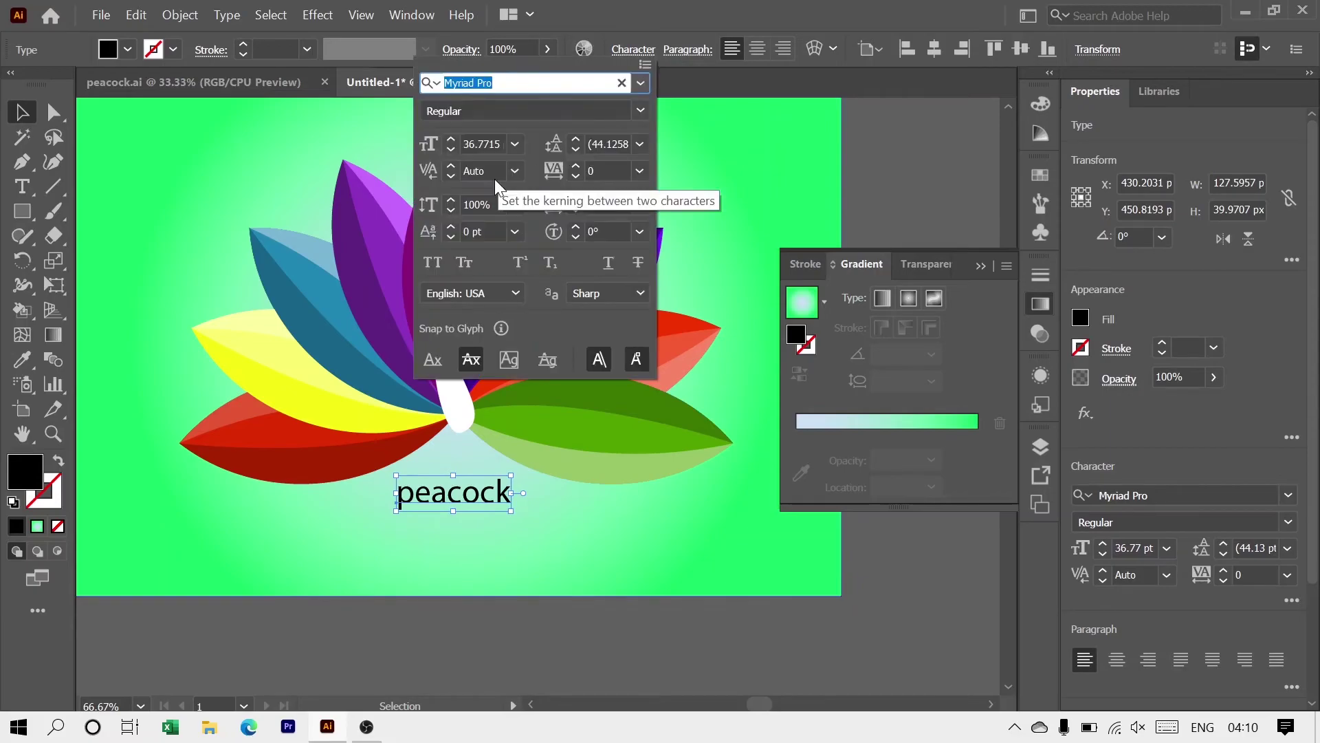
{"action": "type", "text": "go"}
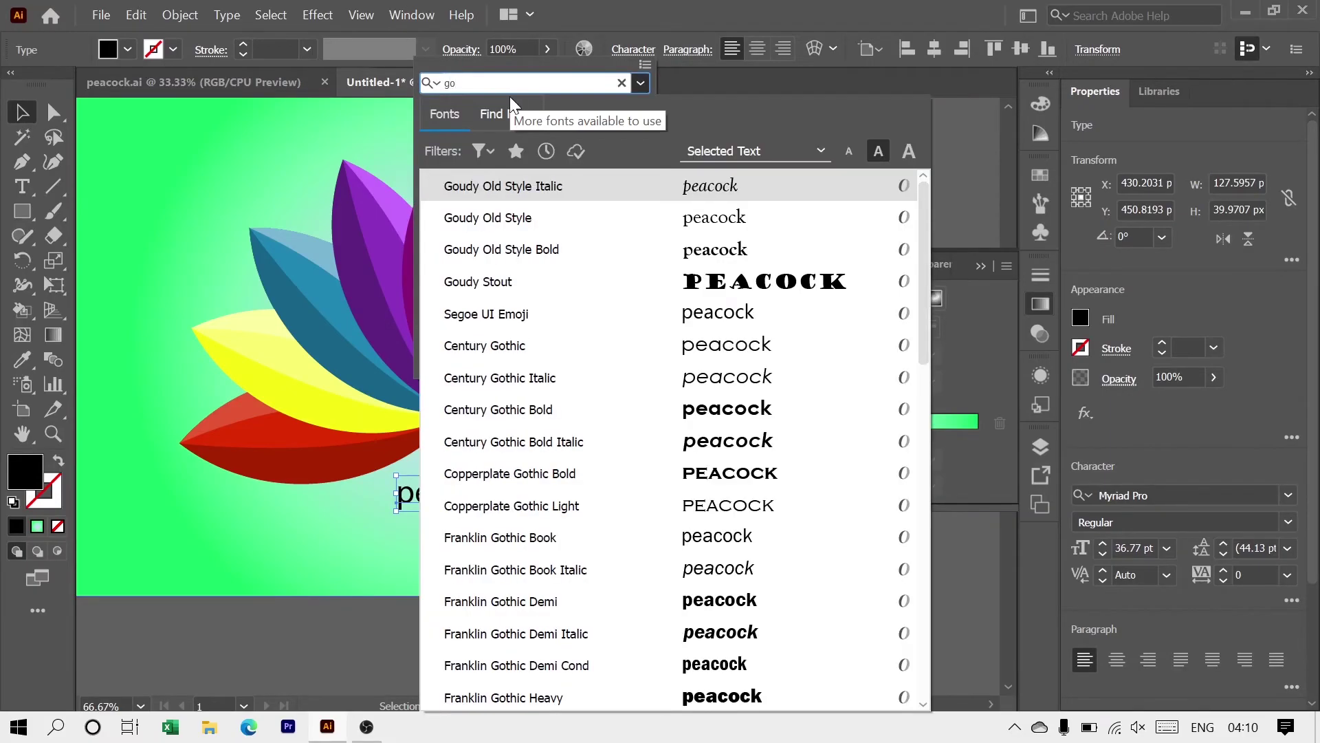
{"action": "left_click", "coordinate": [519, 187]}
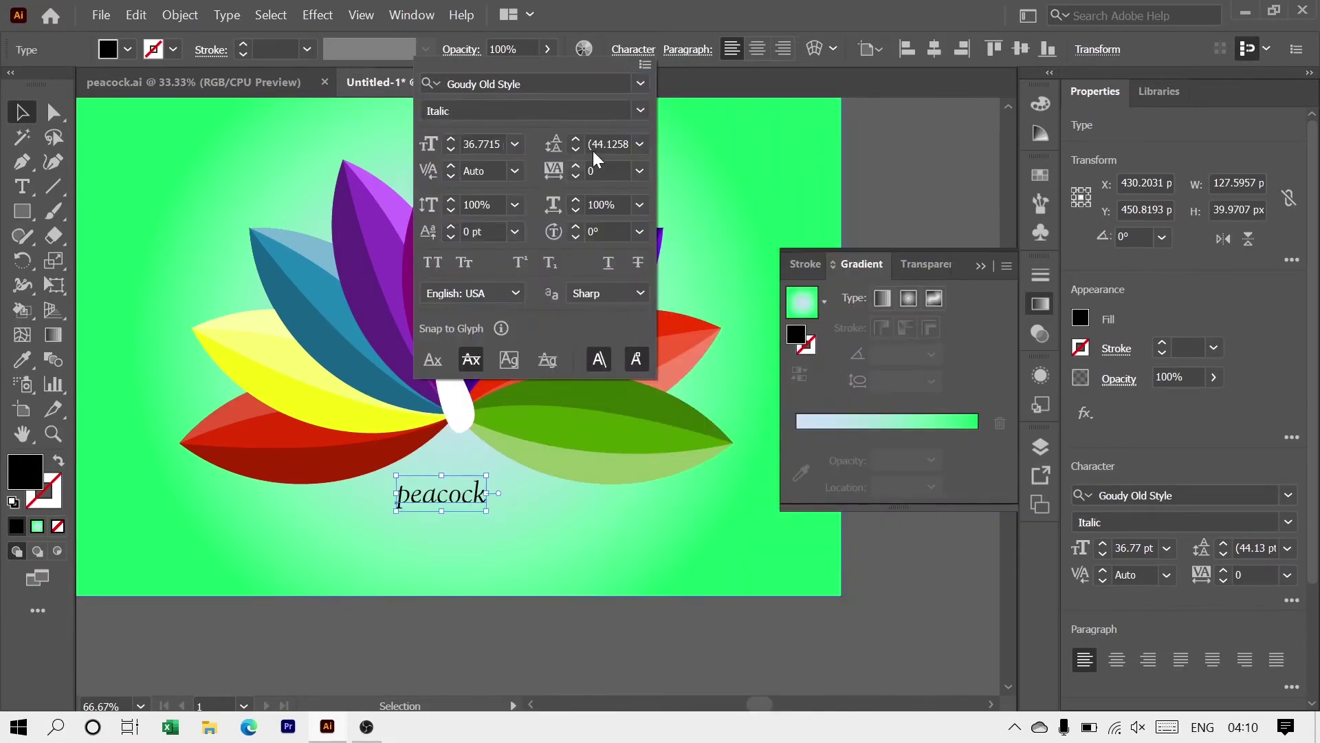
{"action": "left_click", "coordinate": [888, 162]}
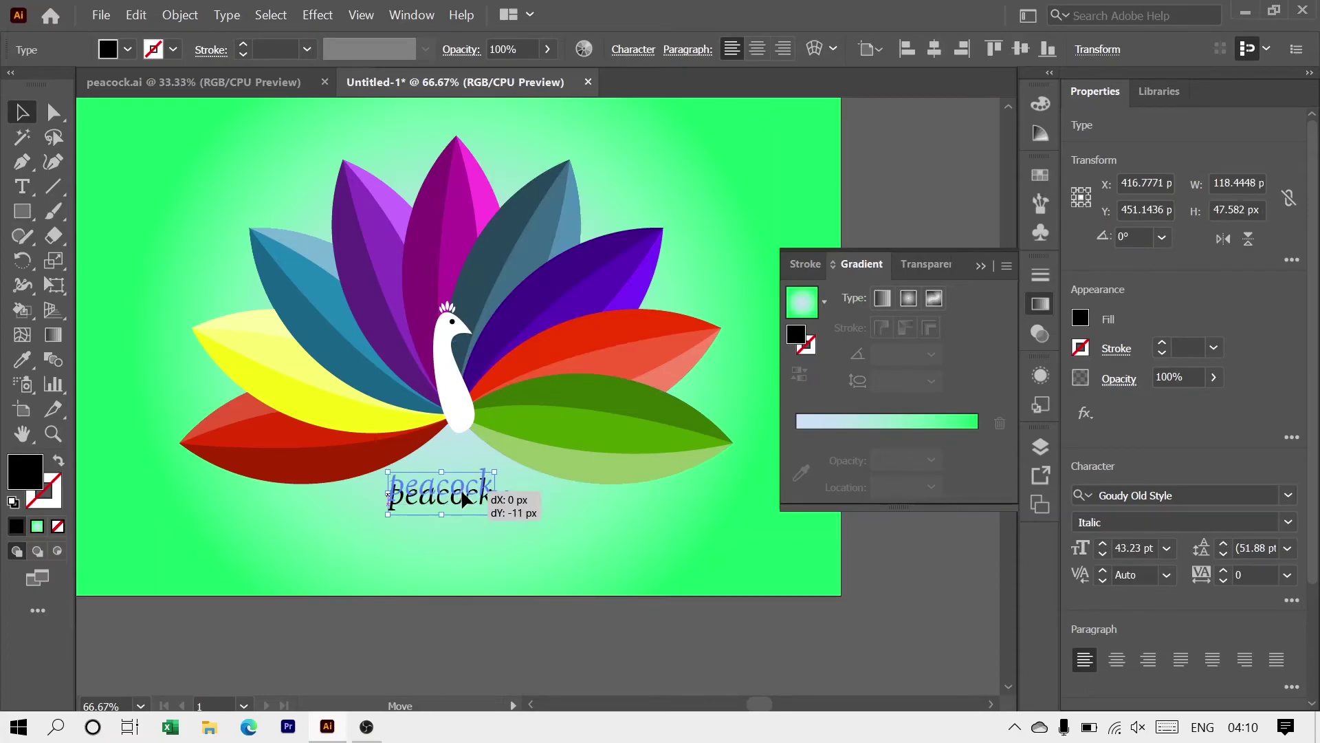
{"action": "left_click_drag", "start_coordinate": [490, 515], "coordinate": [508, 521]}
{"action": "left_click", "coordinate": [505, 579]}
{"action": "left_click_drag", "start_coordinate": [530, 580], "coordinate": [565, 622]}
{"action": "left_click_drag", "start_coordinate": [524, 559], "coordinate": [571, 584]}
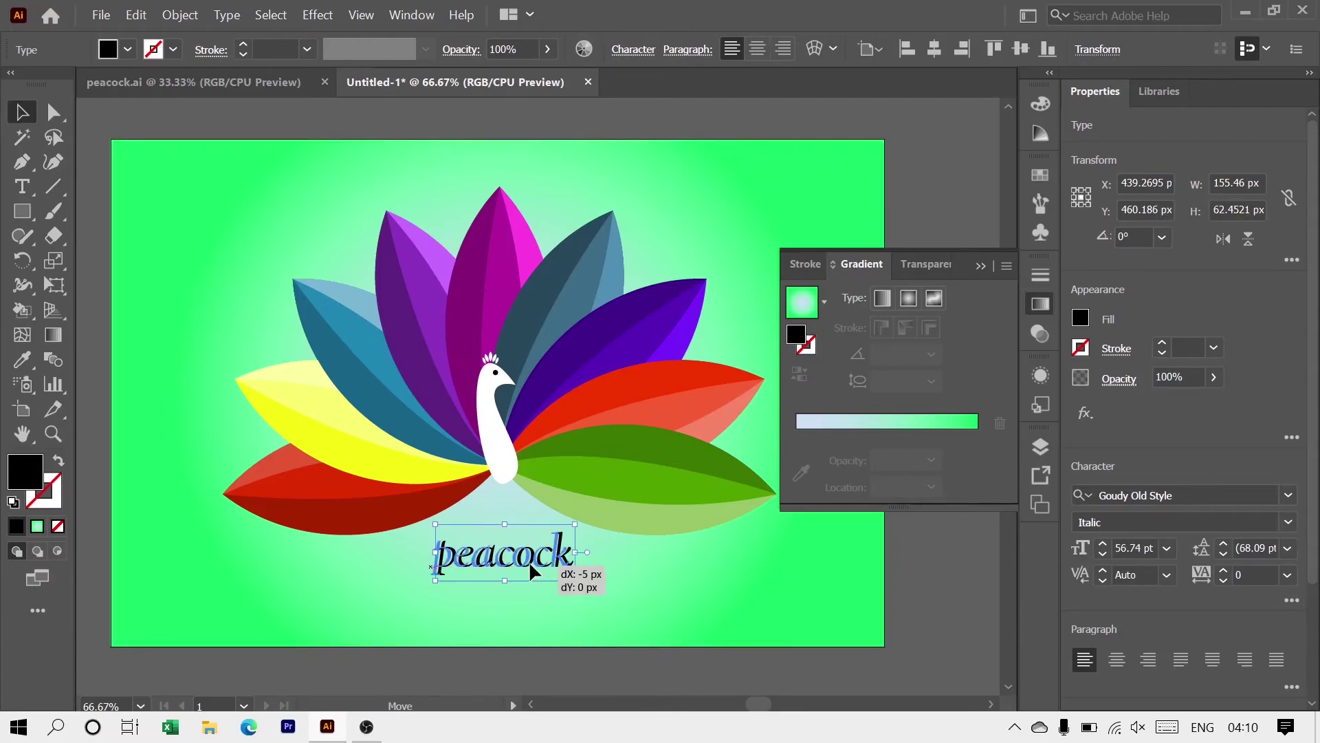
{"action": "left_click", "coordinate": [547, 677]}
{"action": "left_click", "coordinate": [981, 266]}
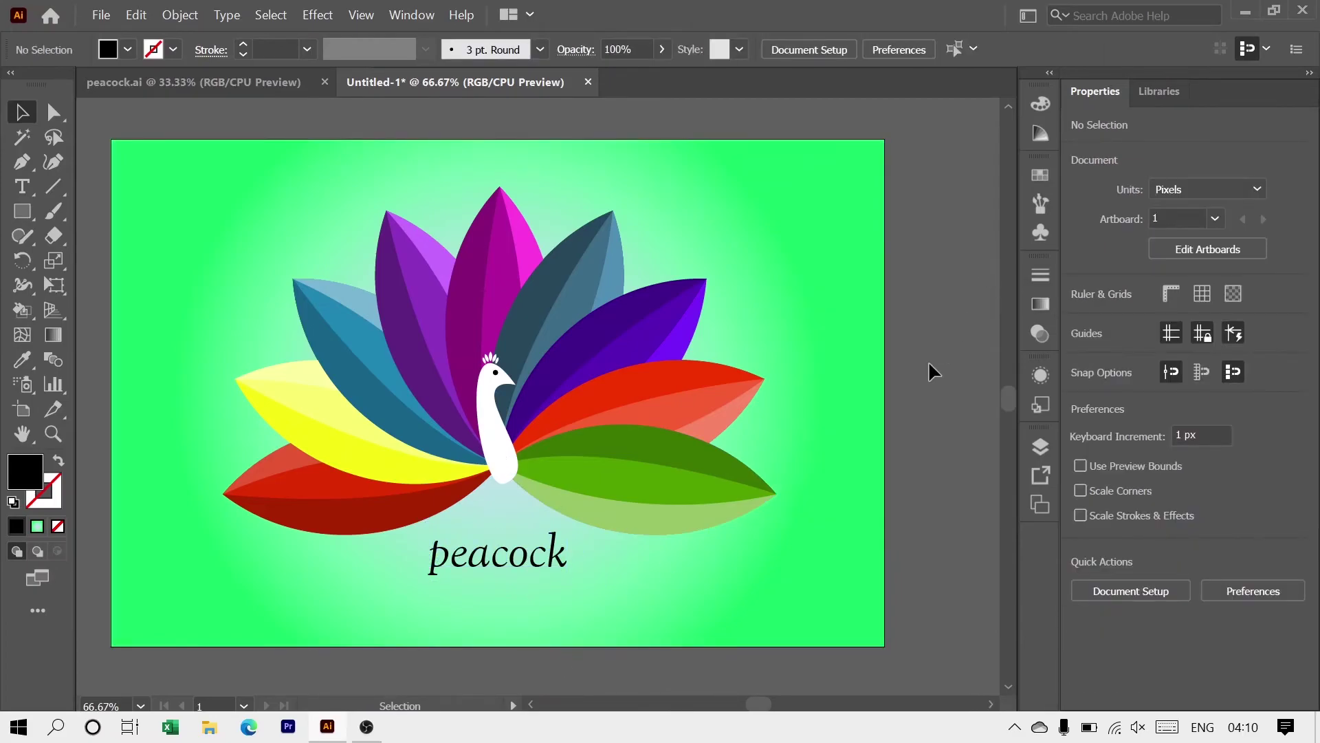
{"action": "left_click", "coordinate": [757, 411]}
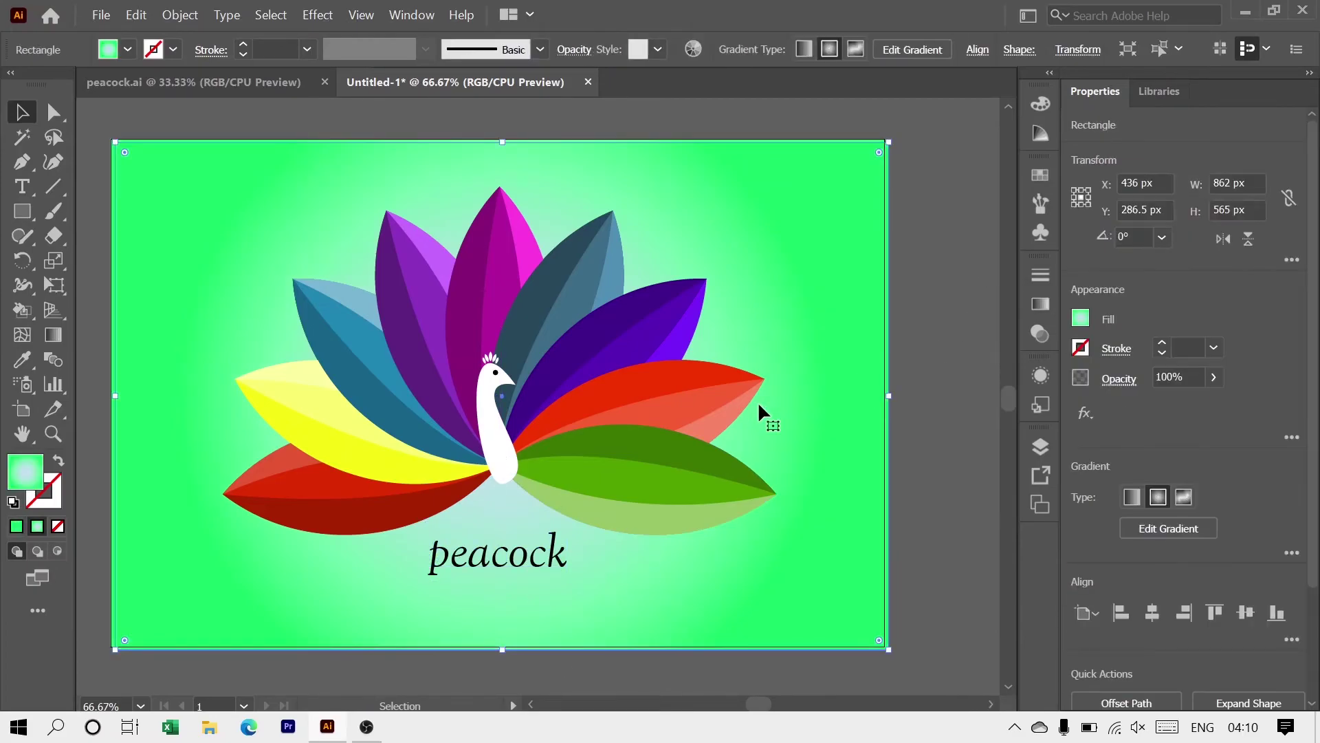
{"action": "left_click", "coordinate": [898, 451]}
{"action": "key", "text": "alt"}
{"action": "key", "text": "ctrl+1"}
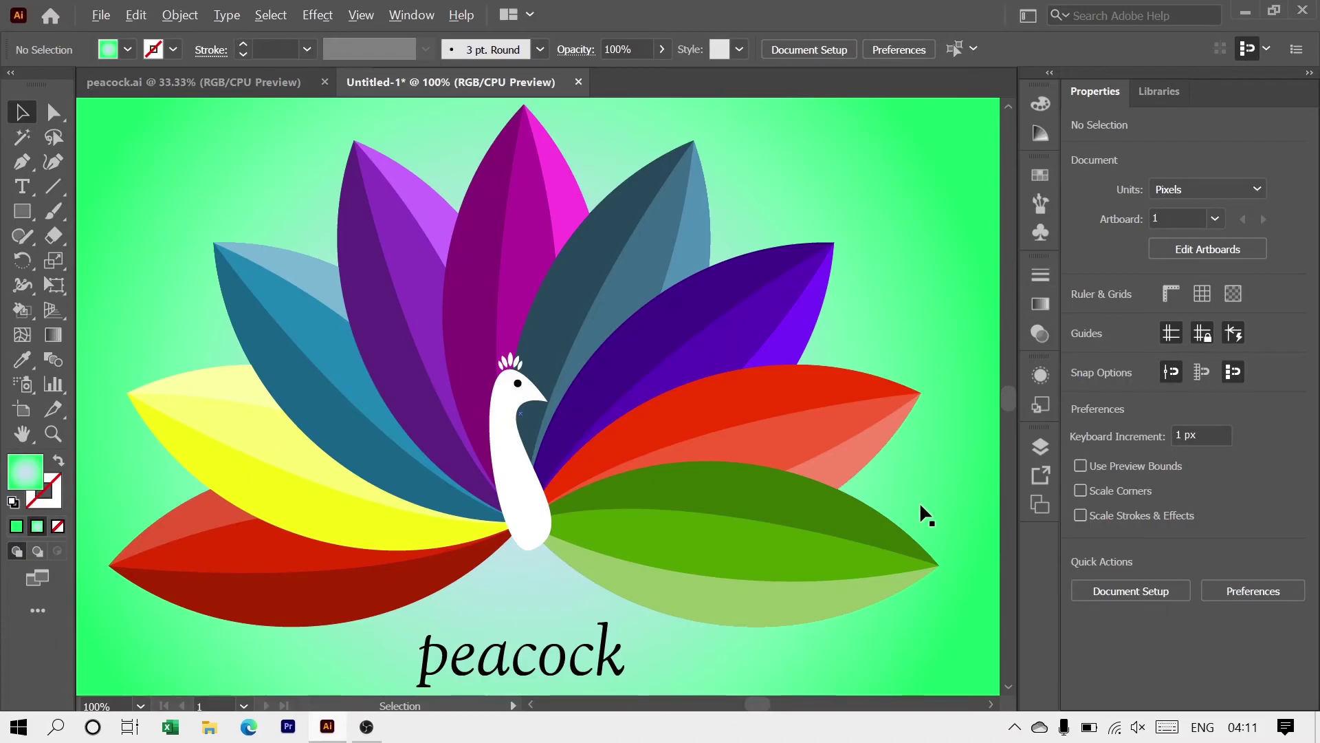
{"action": "key", "text": "ctrl+minus"}
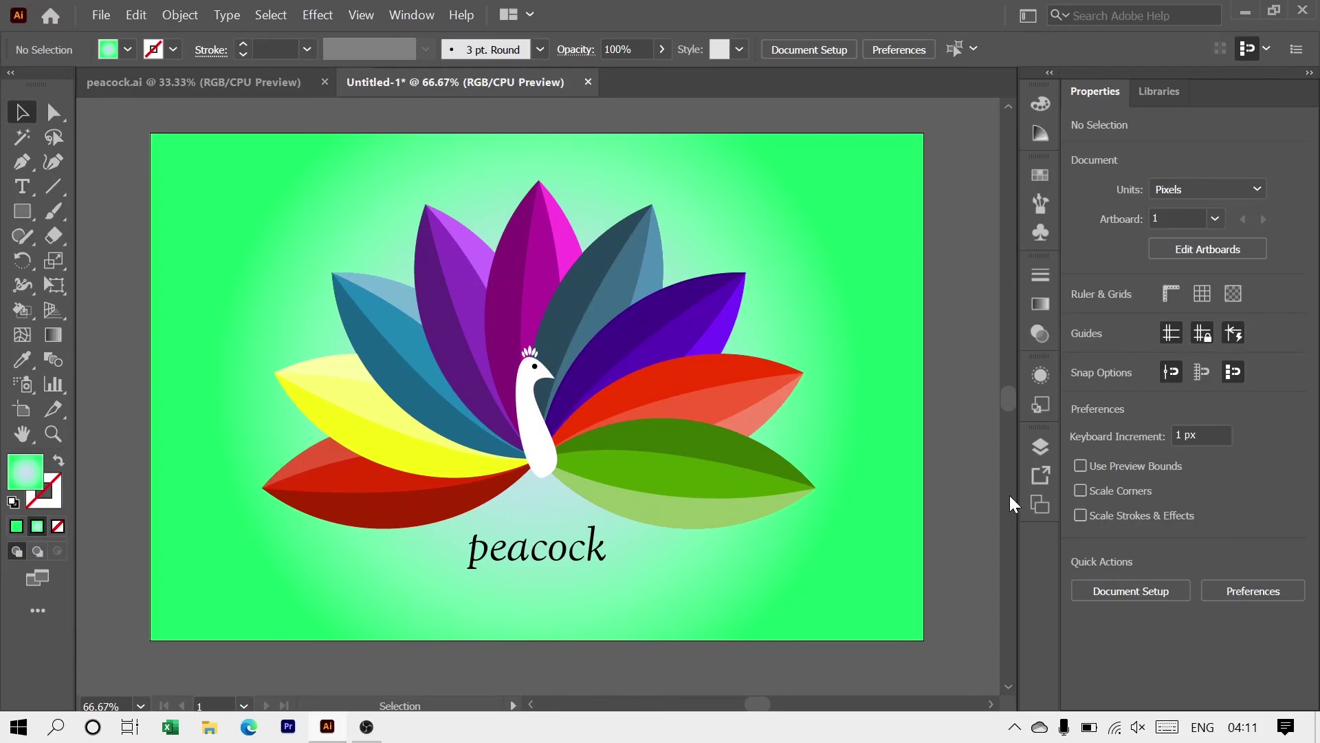